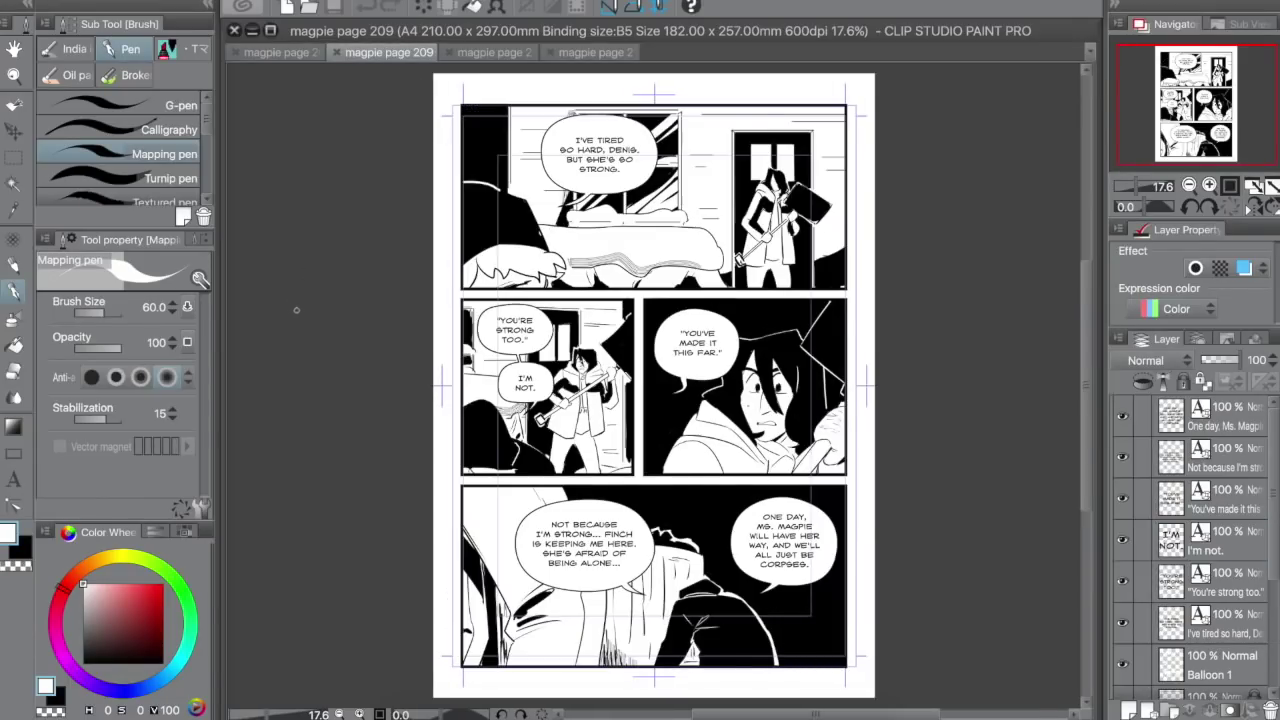
- Create a new layer directly above Layer 4 for touching up the shovel-holding figure in the first comic panel
left_click(14, 77)
left_click_drag(732, 269, 866, 153)
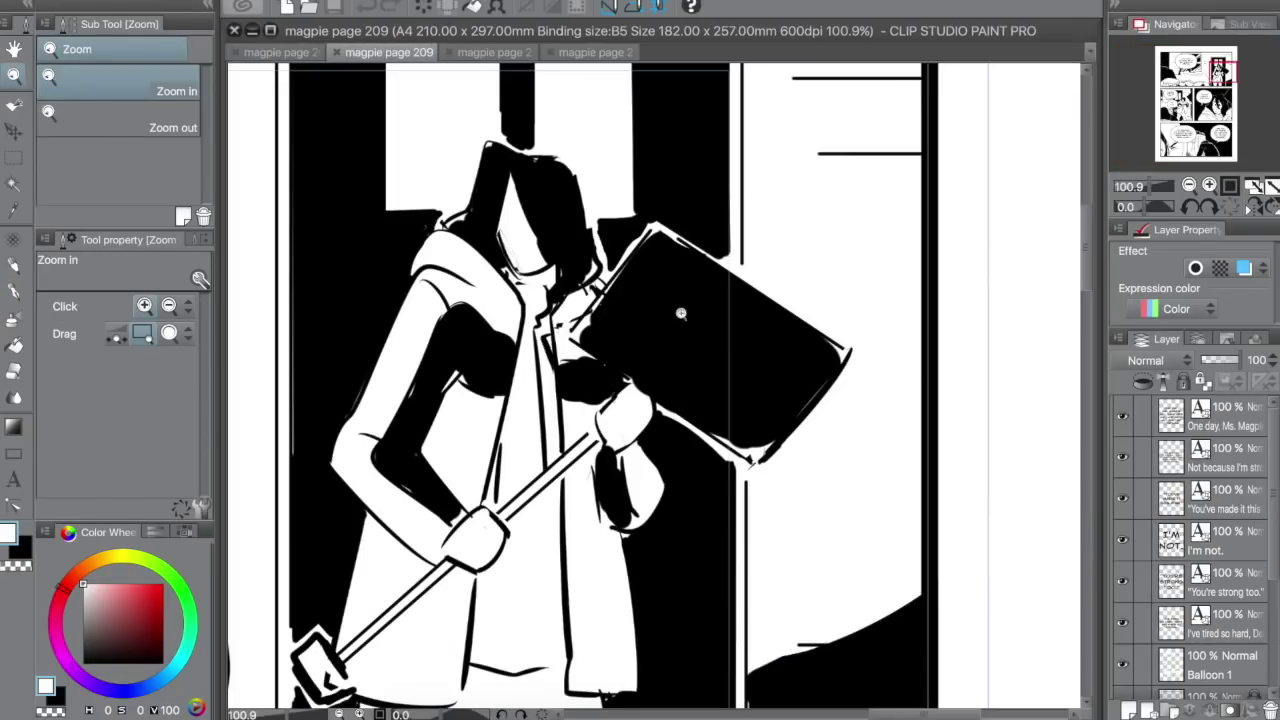
key("h")
left_click_drag(680, 311, 722, 288)
scroll(1240, 443, "down", 3)
left_click(1208, 636)
left_click(1148, 709)
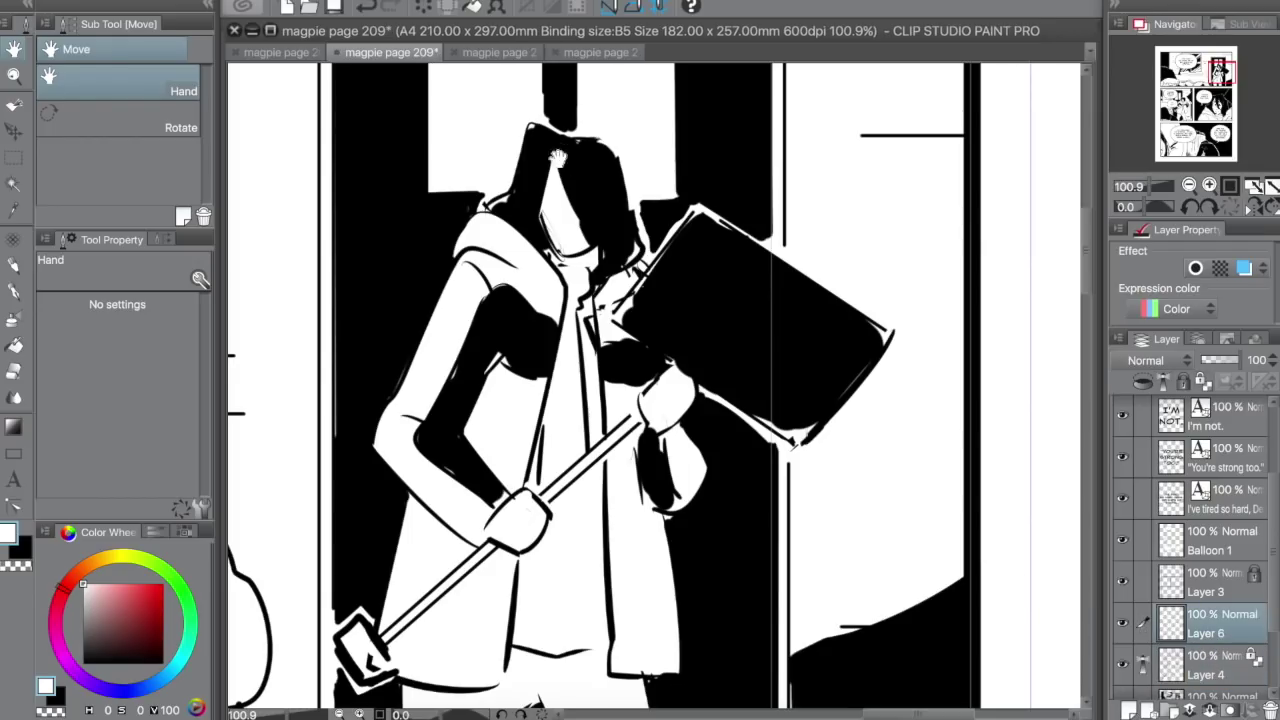
- With the Mapping pen at size 20, clean up the top outline of the figure's hair in black and white
key("p")
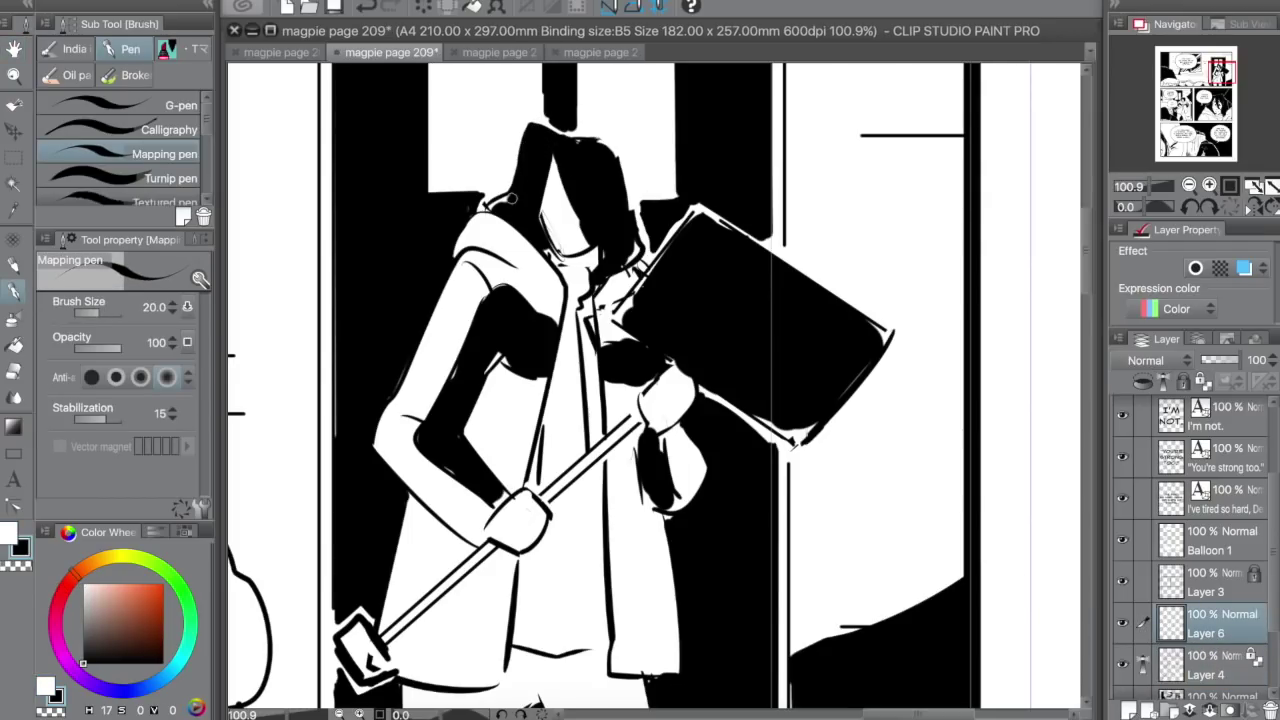
key("x")
key("x")
key("x")
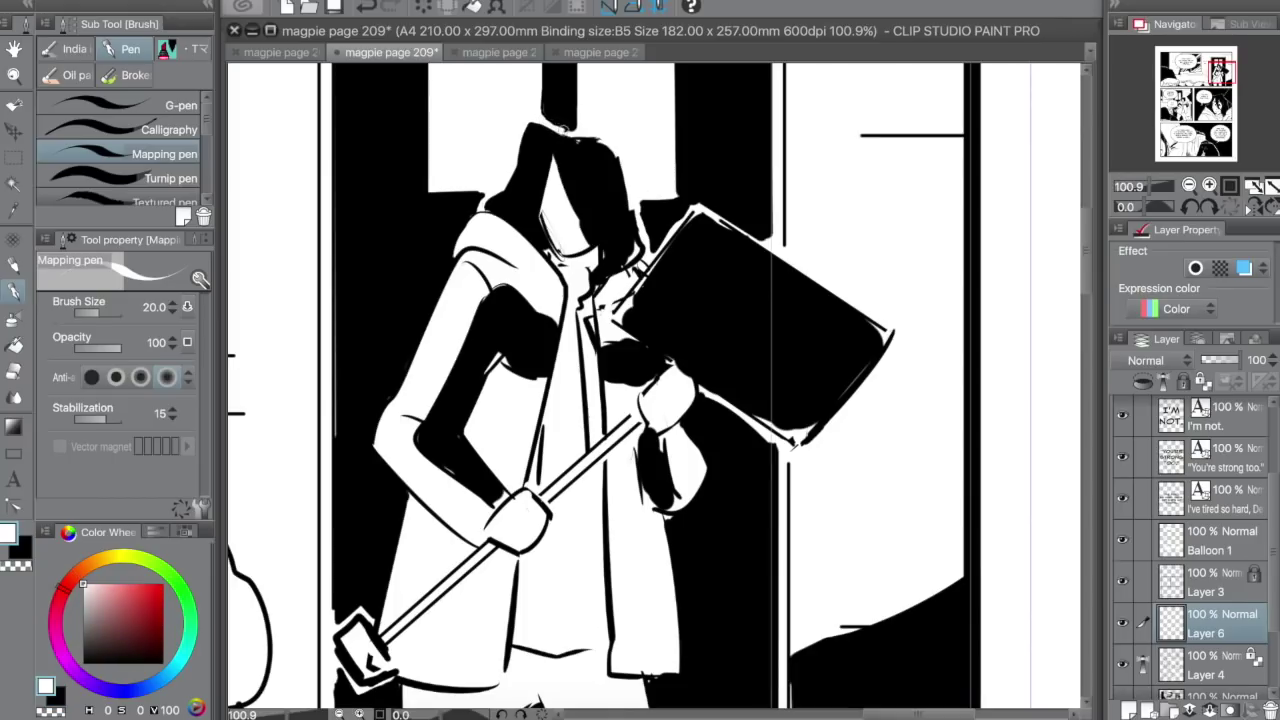
key("x")
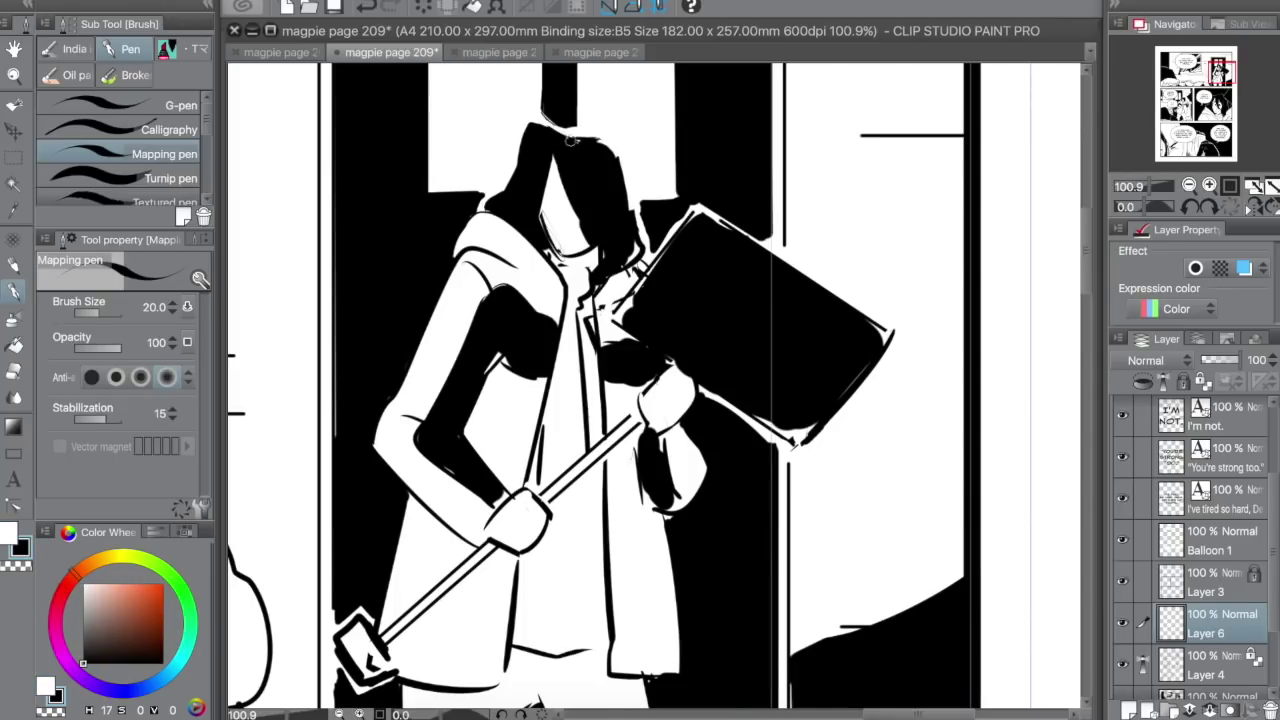
mouse_move(545, 127)
left_mouse_down()
mouse_move(606, 143)
mouse_move(630, 203)
mouse_move(629, 162)
mouse_move(570, 135)
left_mouse_up()
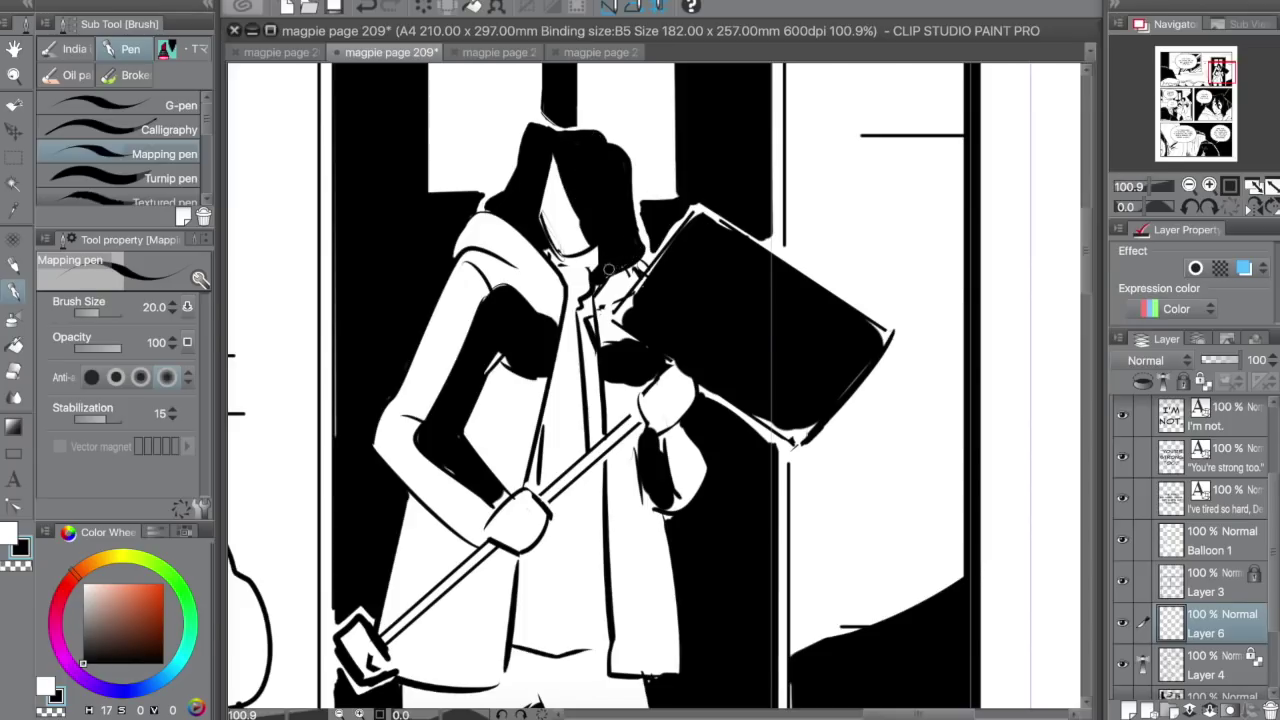
- Paint hair strands over the figure's face in black with white gaps, and undo the last stroke
left_click_drag(551, 151, 578, 244)
key("x")
left_click_drag(562, 186, 586, 236)
key("x")
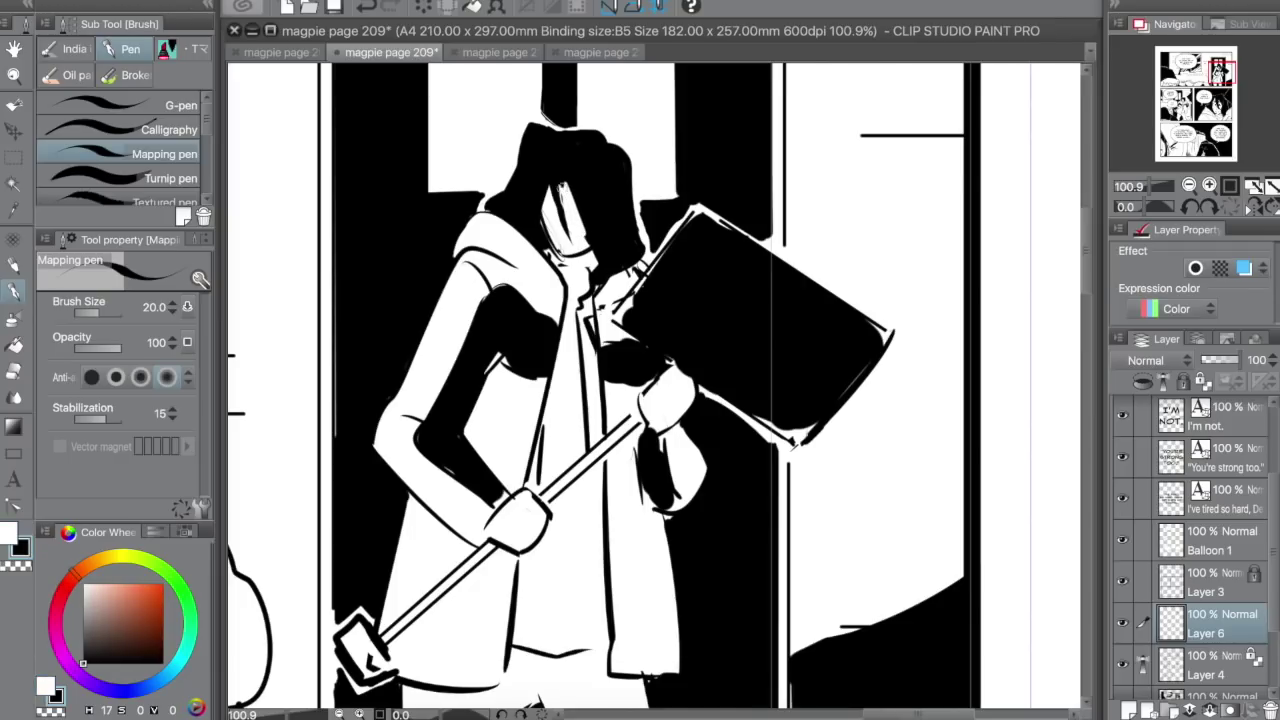
mouse_move(559, 187)
left_mouse_down()
mouse_move(594, 260)
mouse_move(596, 247)
left_mouse_up()
key("ctrl+z")
- Tidy the hair edge beside the shovel and smooth the blade edge nearest the figure's head
left_click_drag(638, 224, 640, 214)
key("x")
key("x")
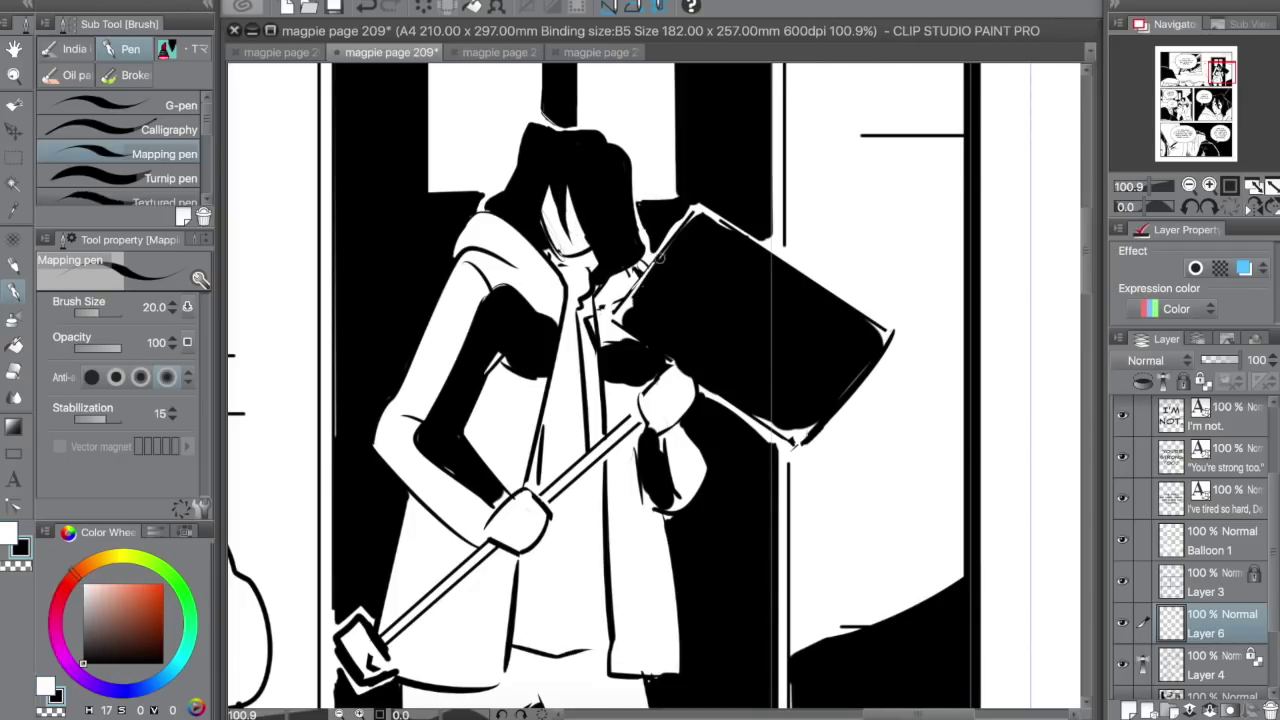
left_click_drag(660, 252, 630, 298)
key("x")
- Round the outer end of the shovel blade and keep its upper area solid black
left_click_drag(708, 236, 676, 310)
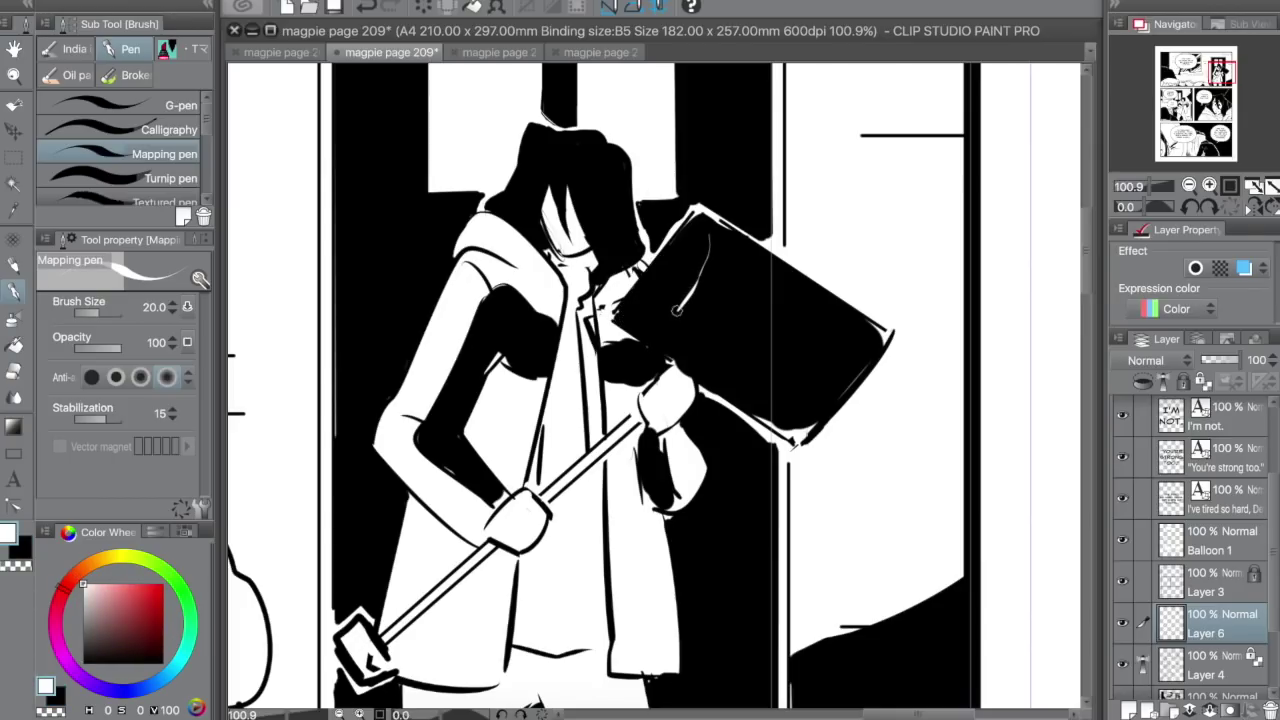
key("x")
left_click_drag(877, 362, 829, 414)
key("x")
key("x")
left_click_drag(712, 245, 674, 315)
mouse_move(708, 268)
left_mouse_down()
mouse_move(668, 322)
mouse_move(716, 224)
mouse_move(732, 236)
left_mouse_up()
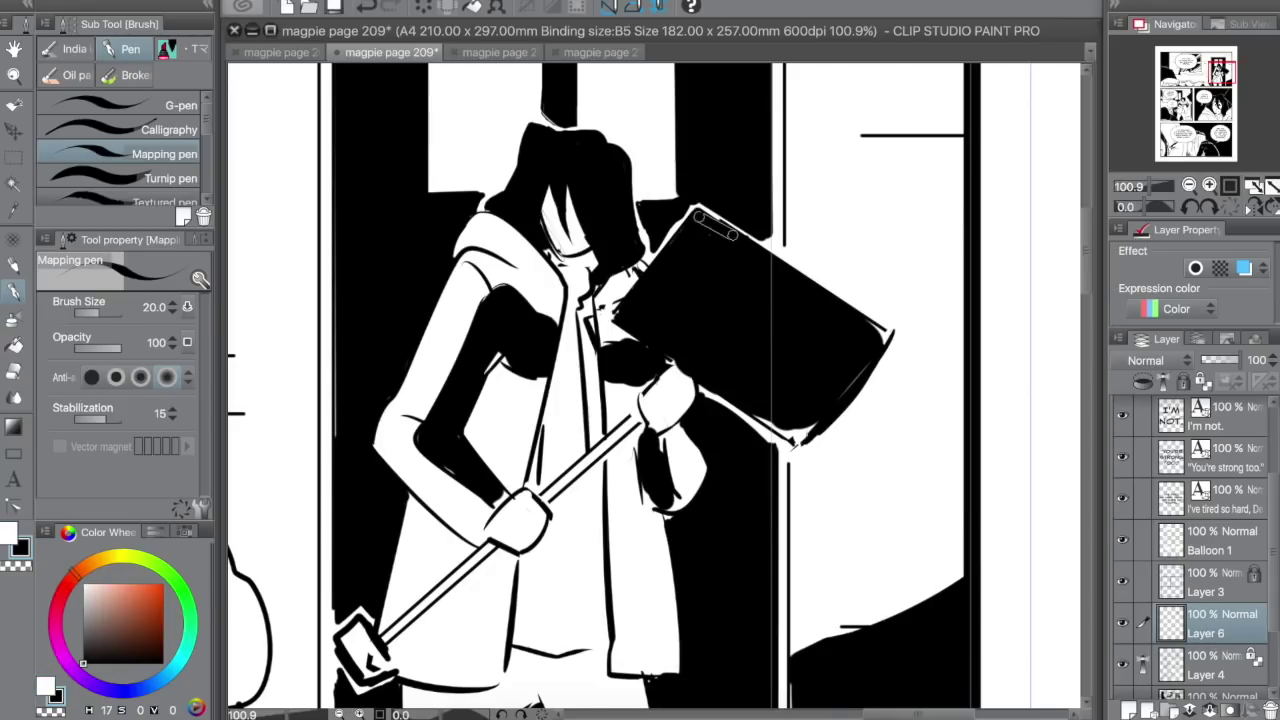
key("x")
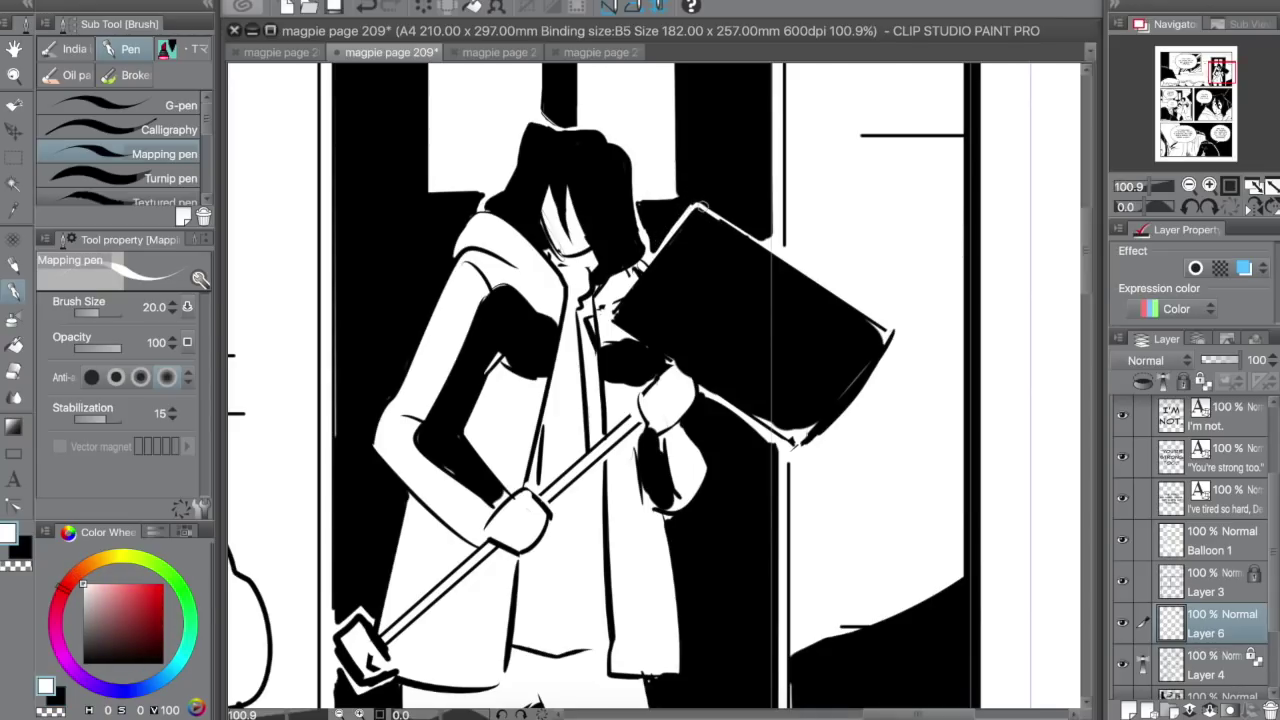
- Redraw the white outline along the upper edge of the shovel blade
key("x")
mouse_move(700, 191)
left_mouse_down()
mouse_move(656, 241)
mouse_move(760, 245)
mouse_move(785, 260)
left_mouse_up()
key("x")
- Set the brush size to 12 and clean up the outer and lower corners of the shovel blade
key("[")
key("[")
key("x")
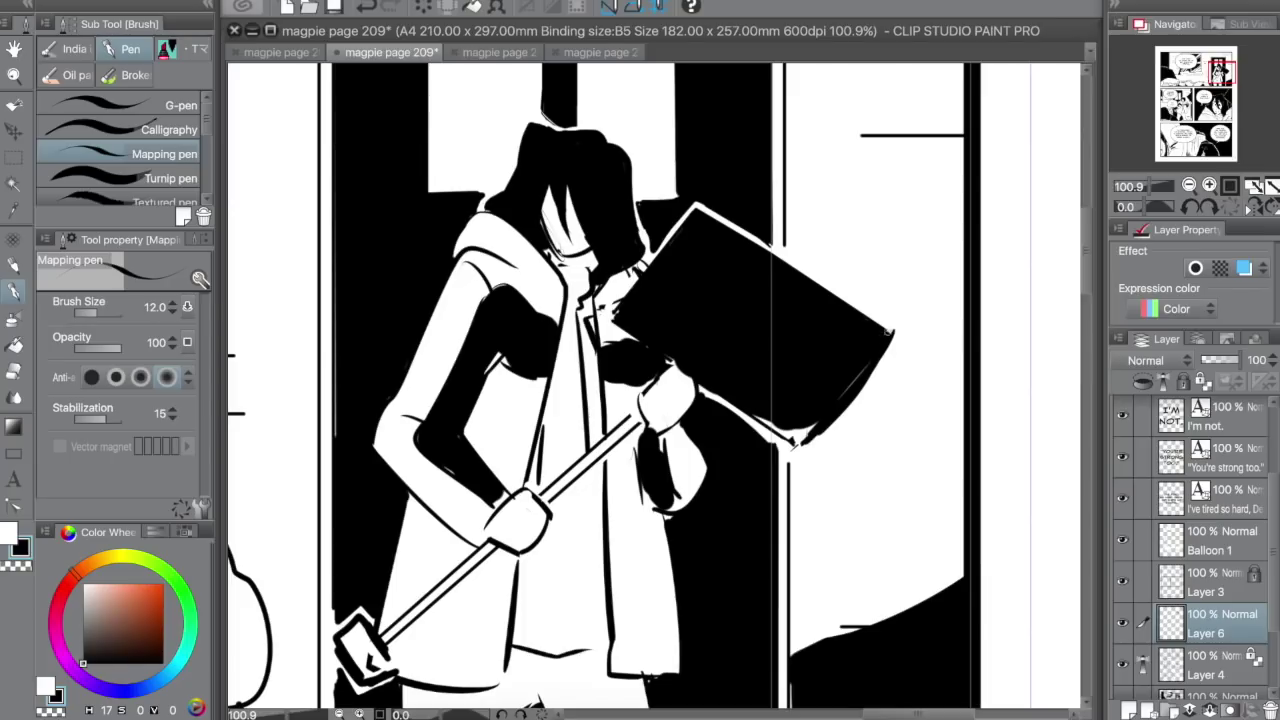
key("x")
left_click_drag(891, 325, 897, 336)
key("x")
mouse_move(822, 424)
left_mouse_down()
mouse_move(756, 412)
mouse_move(768, 444)
left_mouse_up()
key("x")
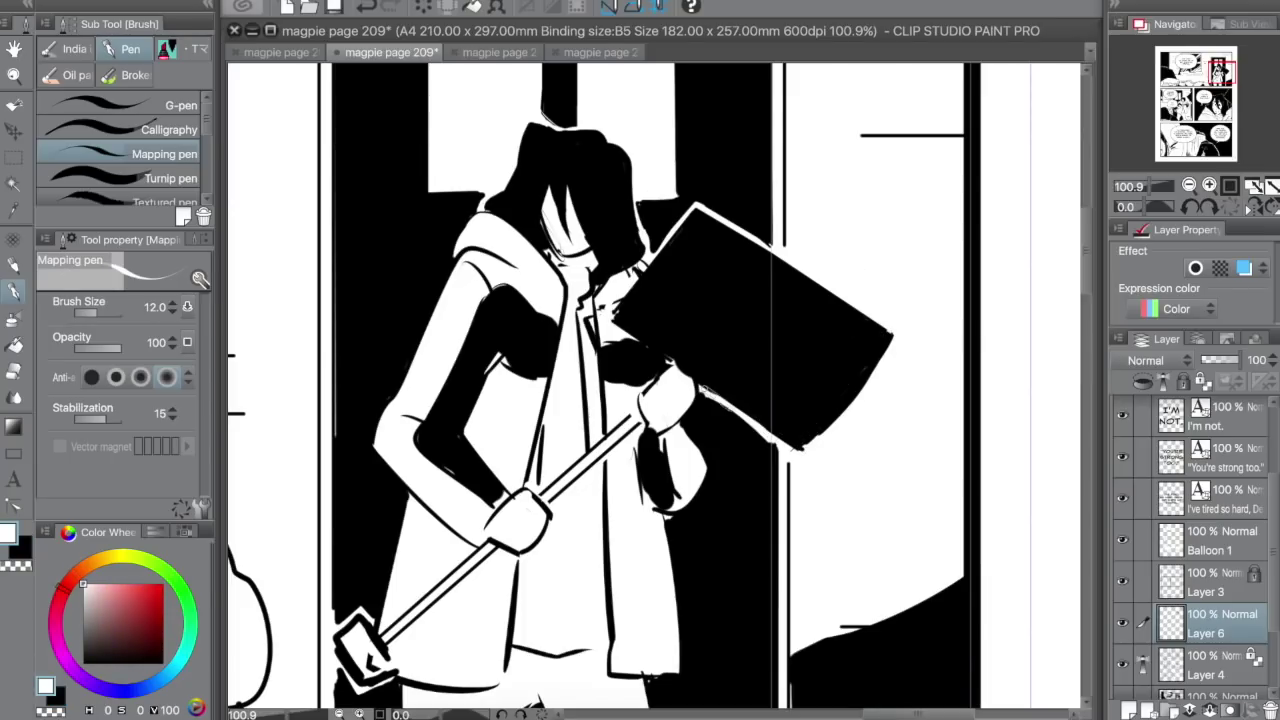
- Redraw the shovel blade's lower edge as a clean white line on both sides of the gripping hand
left_click_drag(704, 388, 808, 453)
key("x")
left_click_drag(700, 390, 775, 447)
key("x")
left_click_drag(610, 322, 674, 369)
key("x")
- Draw thin curved white highlights across the black shovel blade, redoing the one near the middle
key("x")
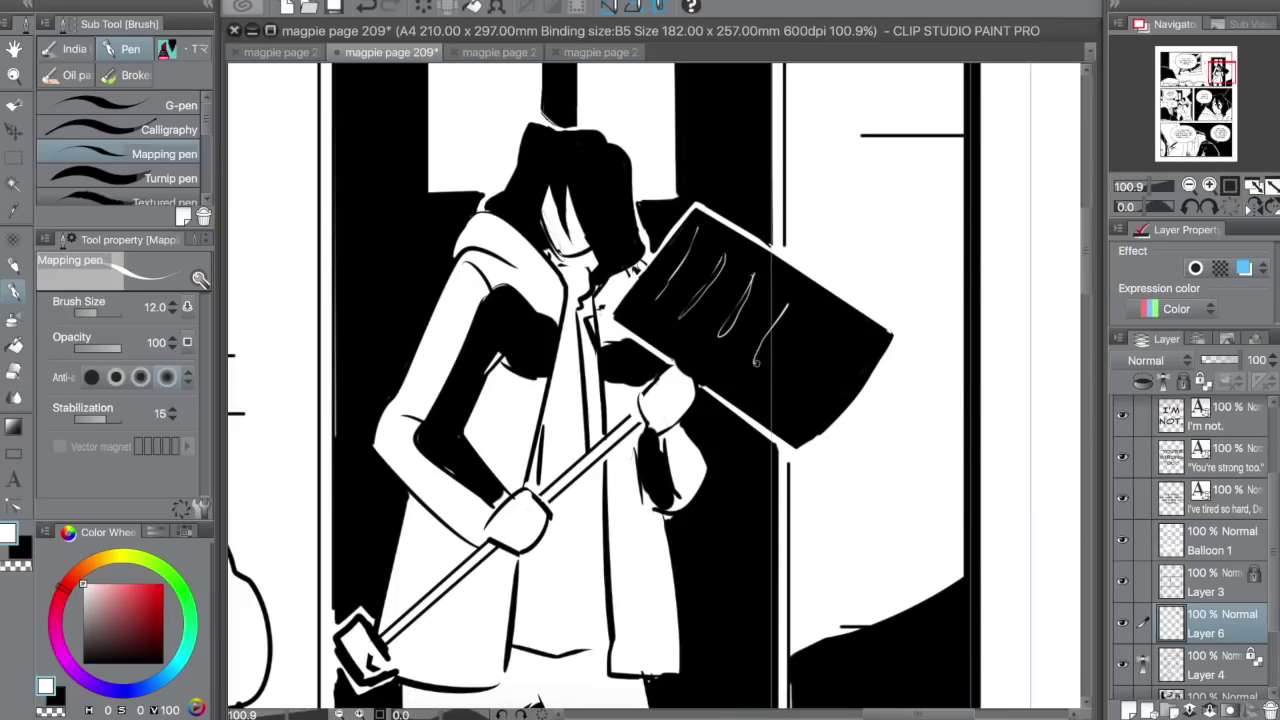
key("ctrl+z")
left_click_drag(757, 363, 791, 304)
left_click_drag(859, 331, 805, 403)
left_click_drag(817, 343, 783, 379)
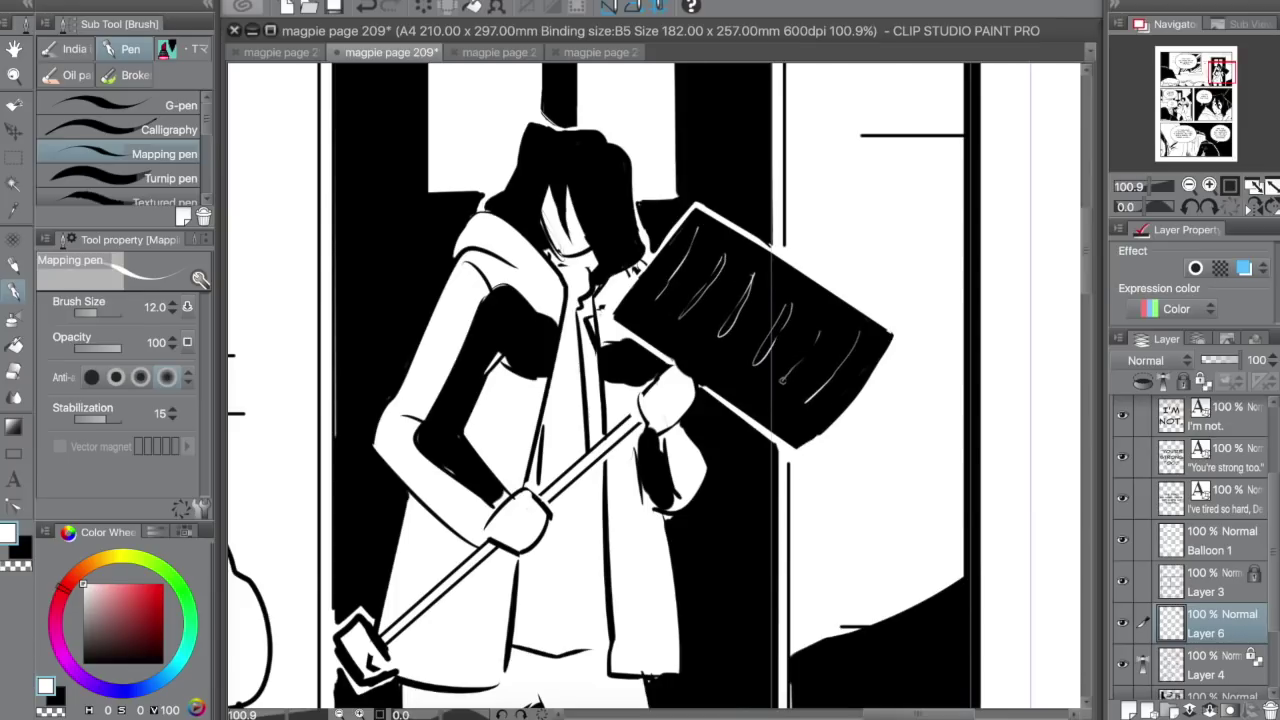
- Ink the small rounded joint between the shovel blade and the upper hand, and undo the last stroke on the hand
key("x")
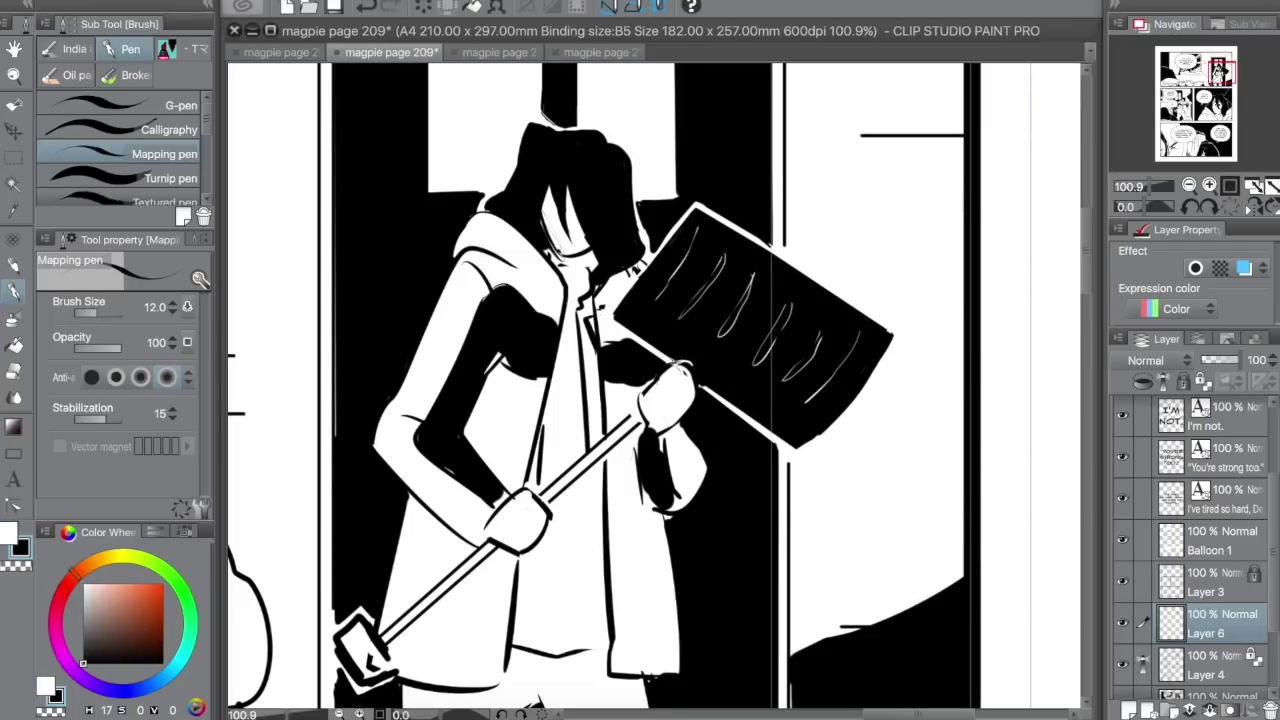
key("x")
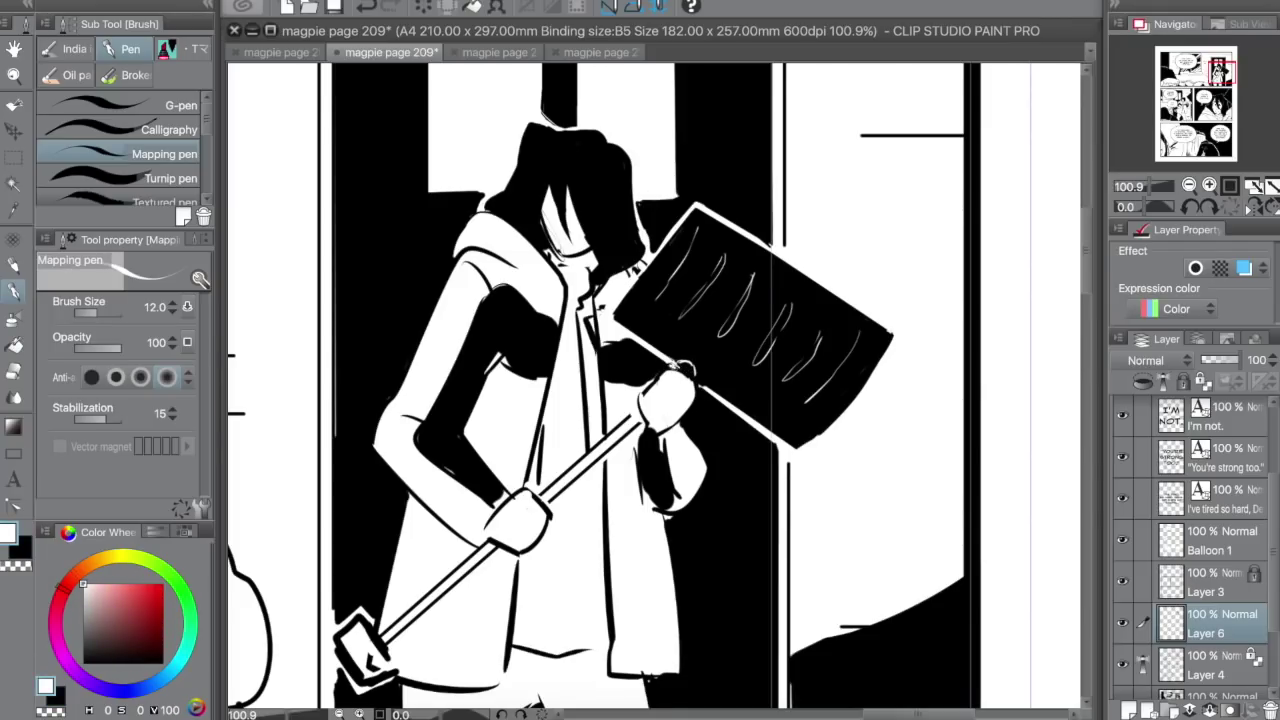
key("x")
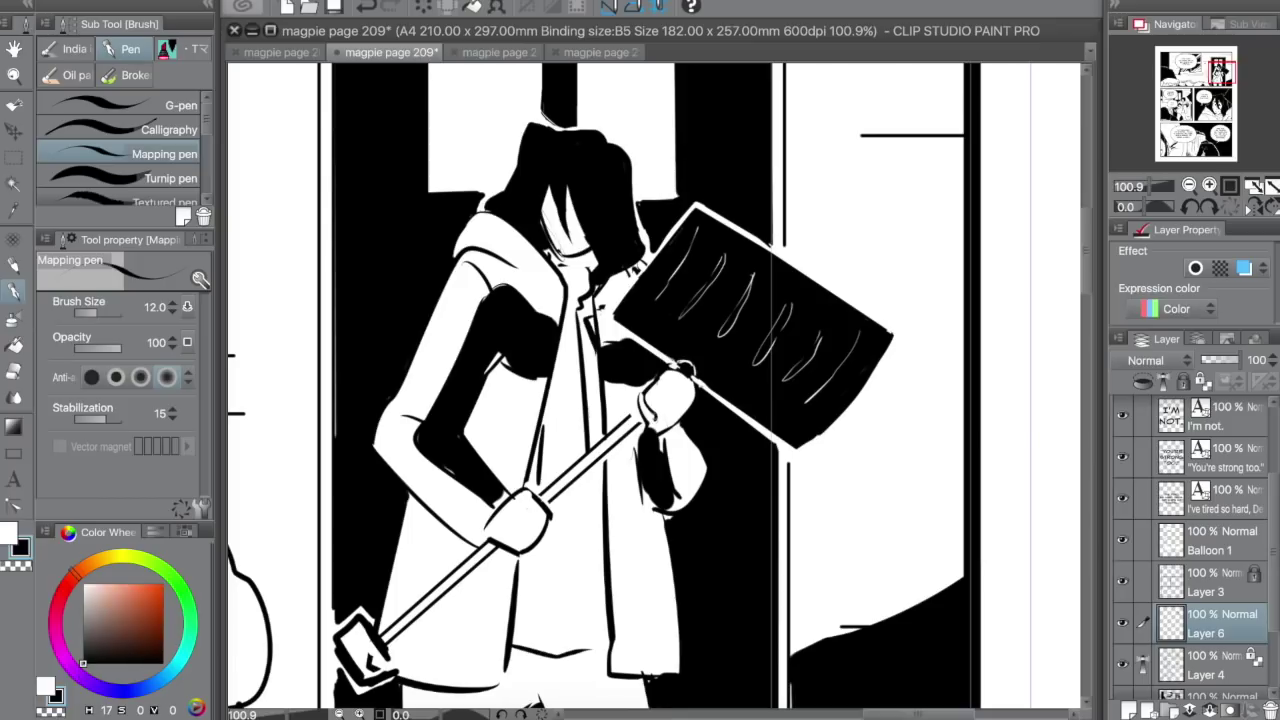
key("x")
key("x")
key("ctrl+z")
- Set the brush size to 6 and touch up the lines where the upper hand grips the shovel handle
key("bracketleft")
key("bracketleft")
key("bracketleft")
key("bracketleft")
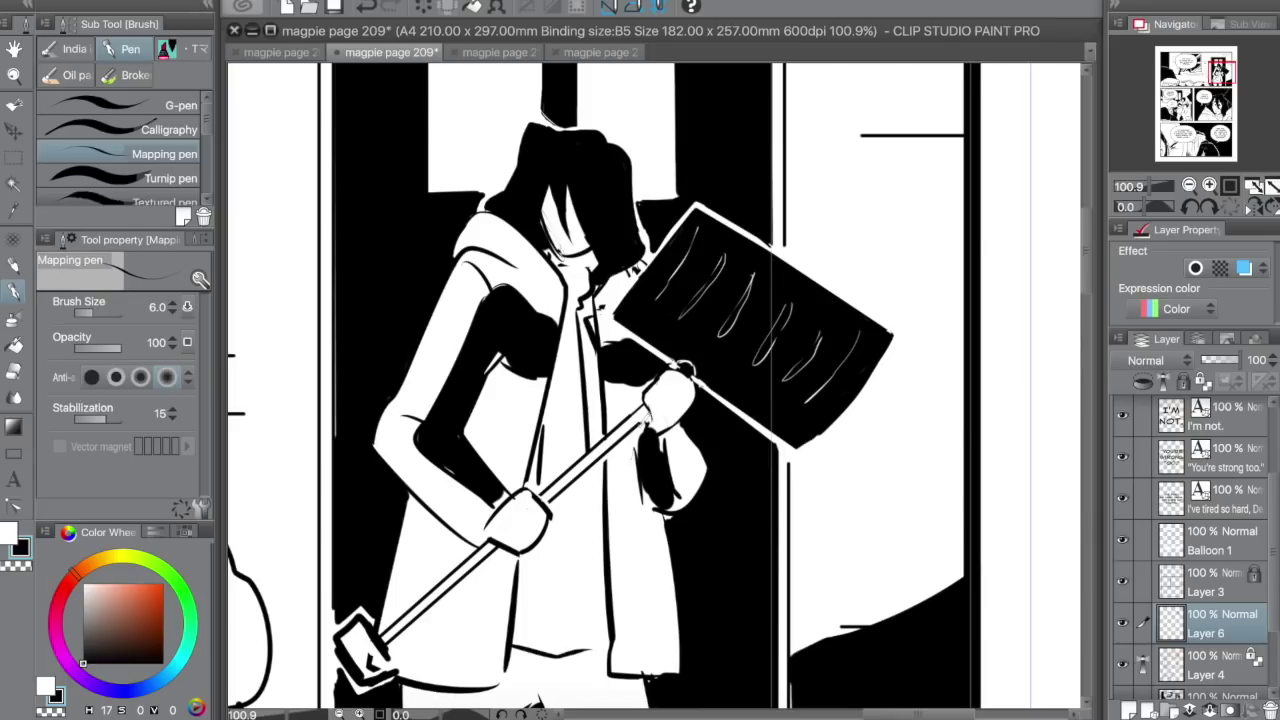
key("x")
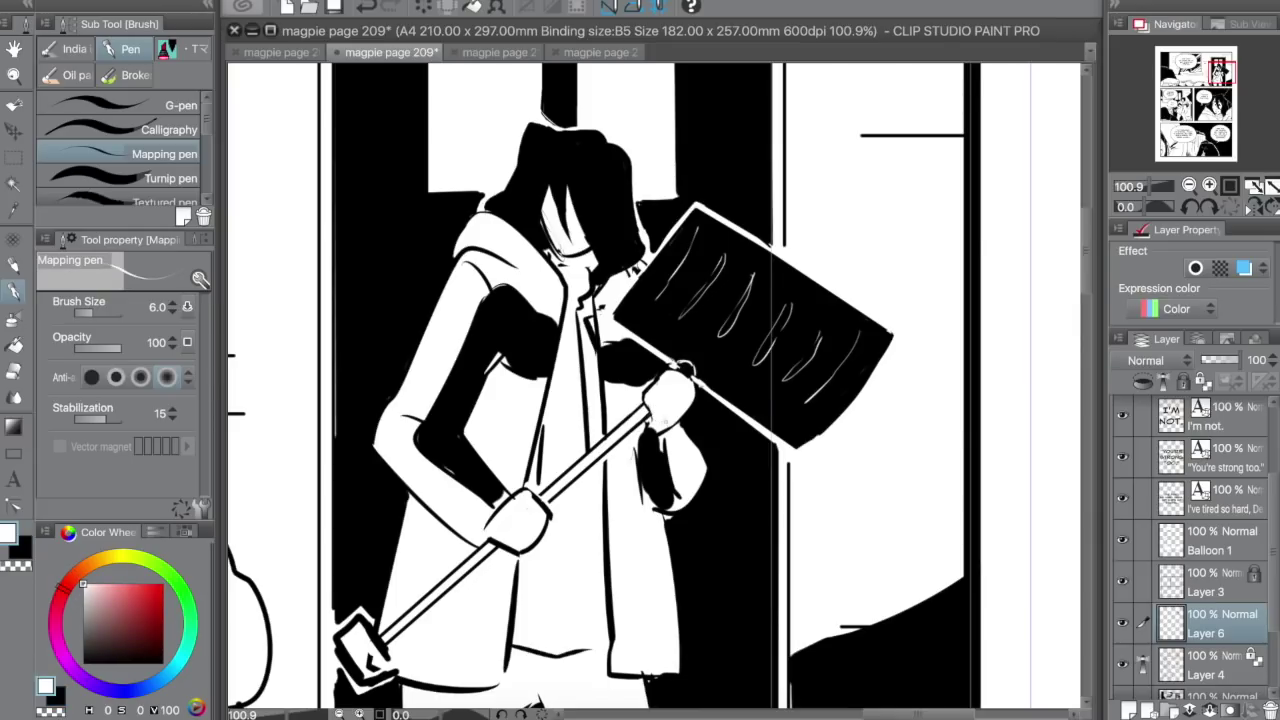
key("x")
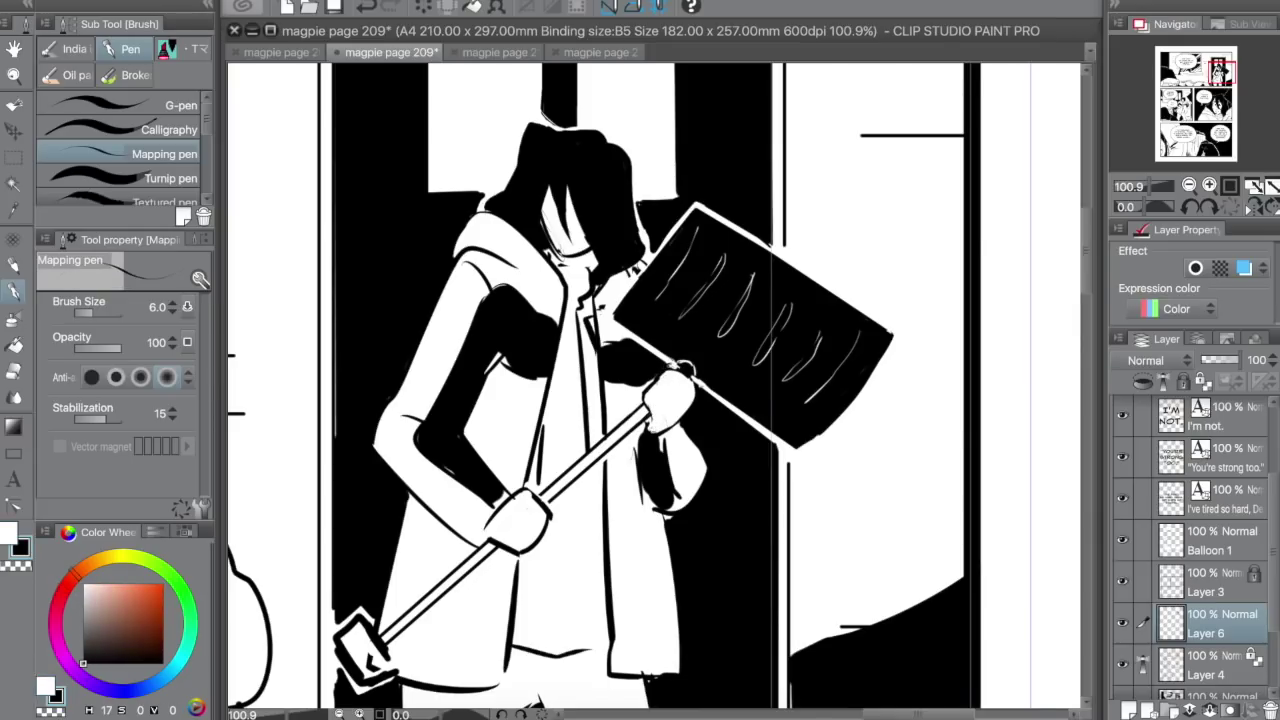
key("x")
key("x")
key("x")
- Set the brush size to 50 and clean up the sleeve shadow, the hair, and the area between collar and shovel
key("]")
key("]")
key("]")
key("]")
key("]")
key("x")
key("]")
key("]")
key("]")
key("]")
key("]")
key("]")
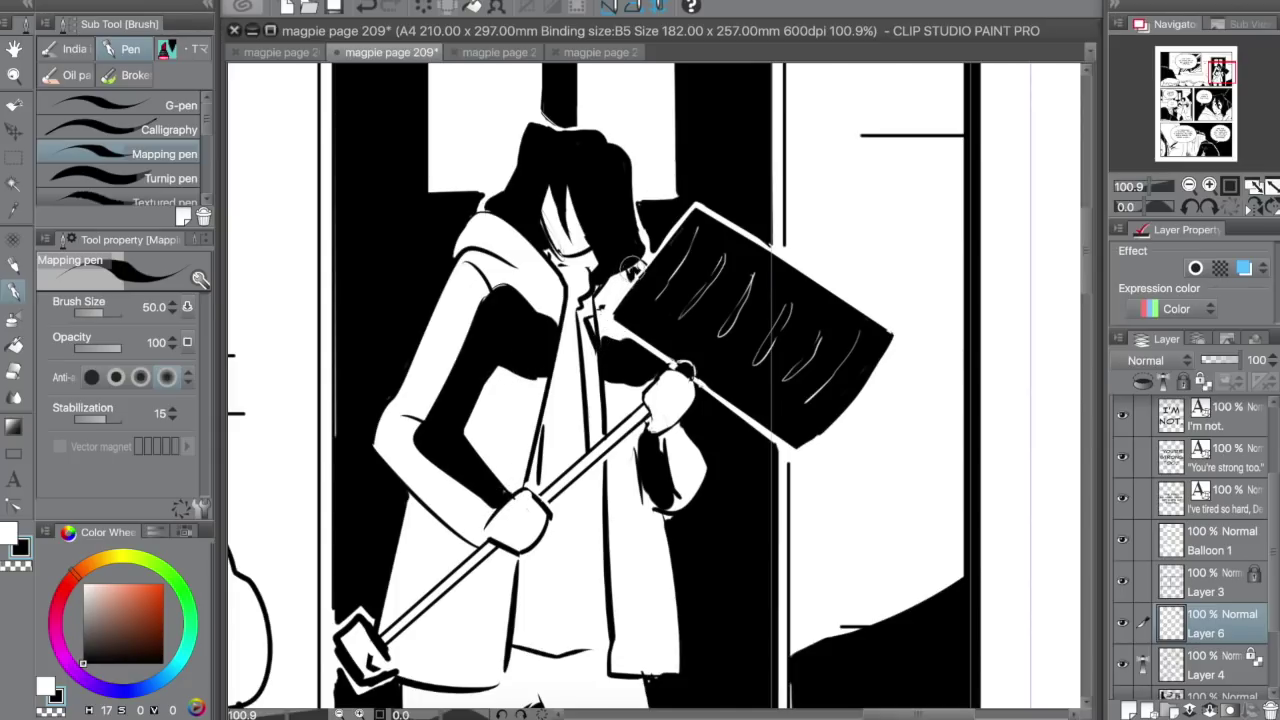
key("x")
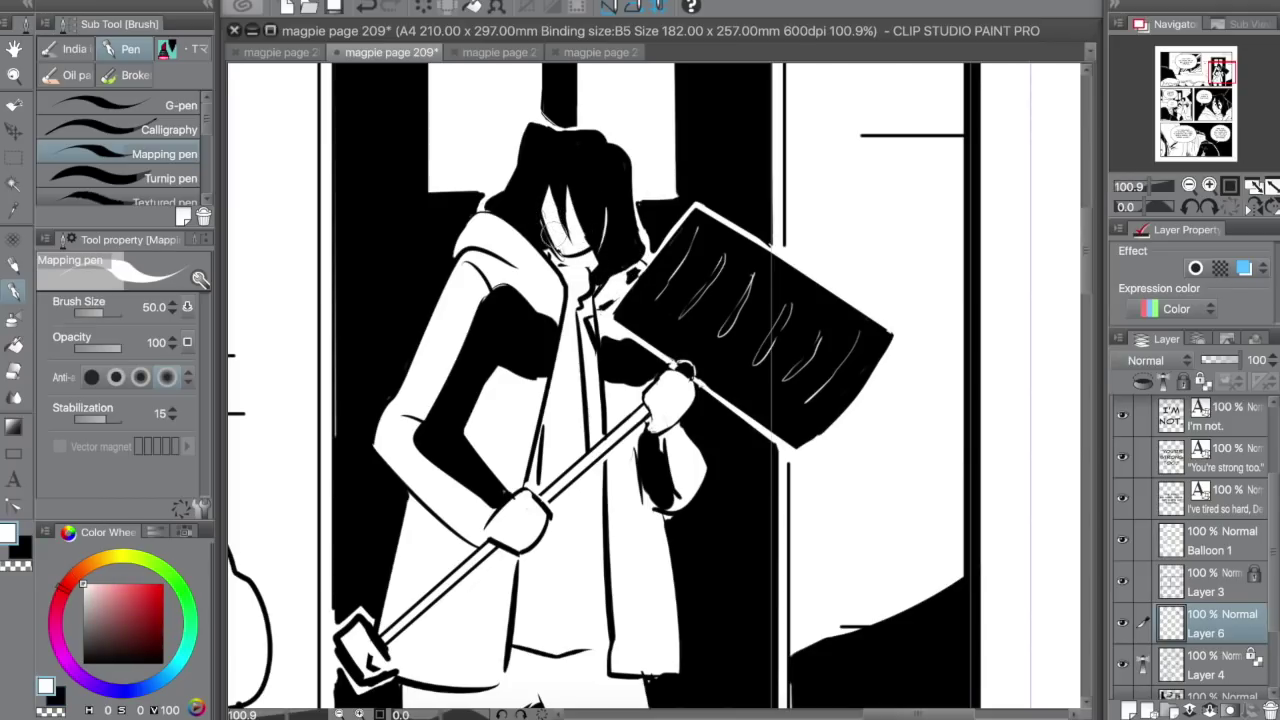
- Clean up the hair and jawline around the side of the figure's face with black
key("x")
key("x")
key("x")
key("x")
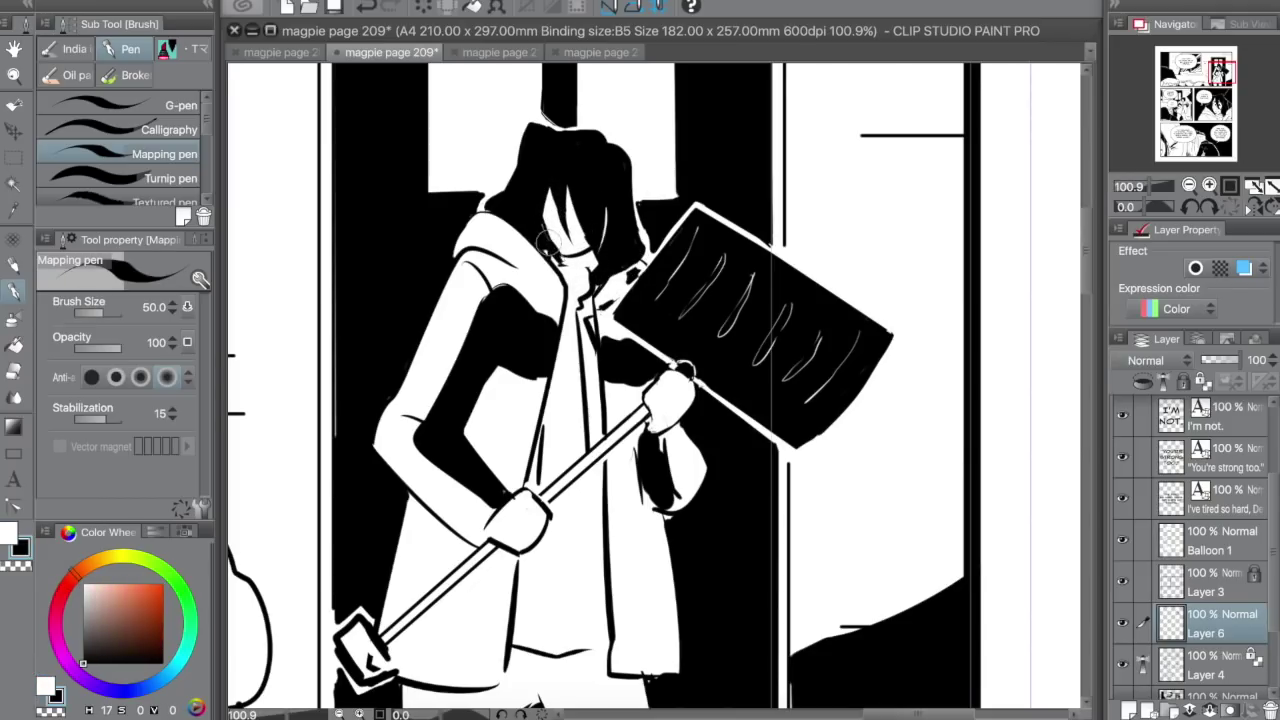
mouse_move(546, 228)
left_mouse_down()
mouse_move(564, 254)
mouse_move(549, 264)
left_mouse_up()
key("x")
key("x")
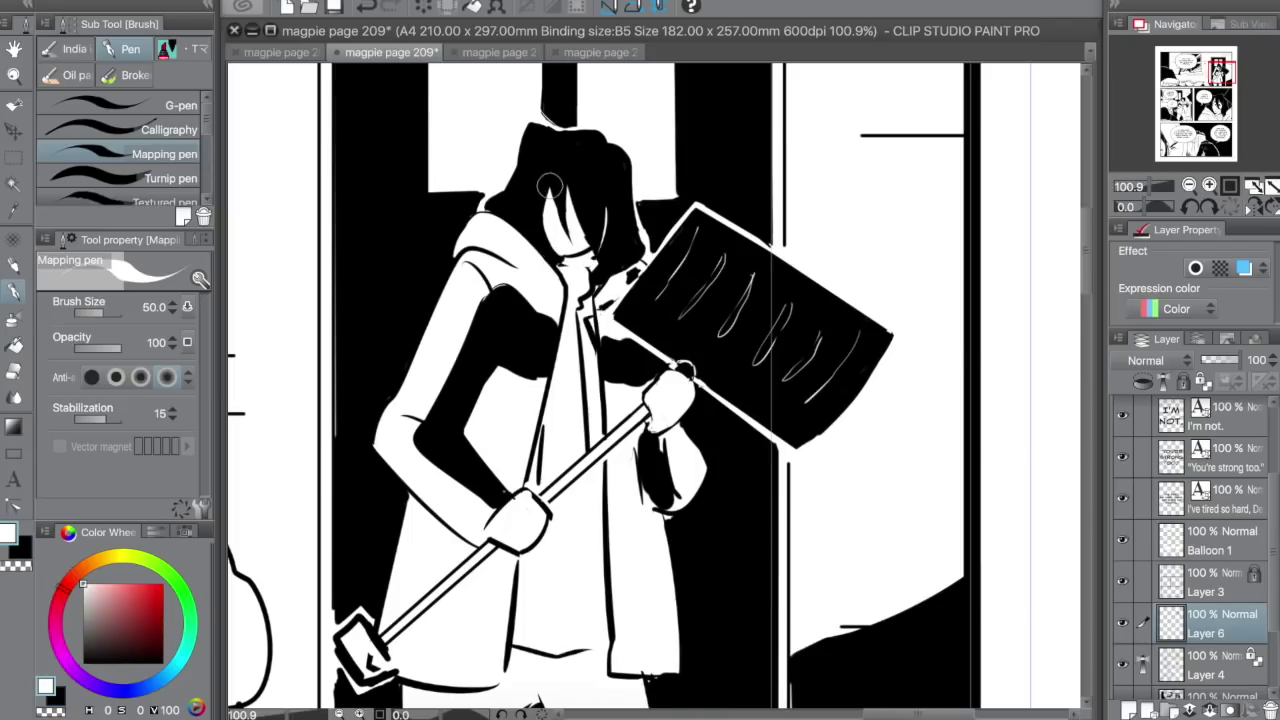
- Reshape the exposed part of the face with white, widening it and refining the hair strands over it
left_click_drag(549, 176, 530, 237)
key("x")
left_click_drag(544, 172, 548, 198)
key("x")
key("x")
key("x")
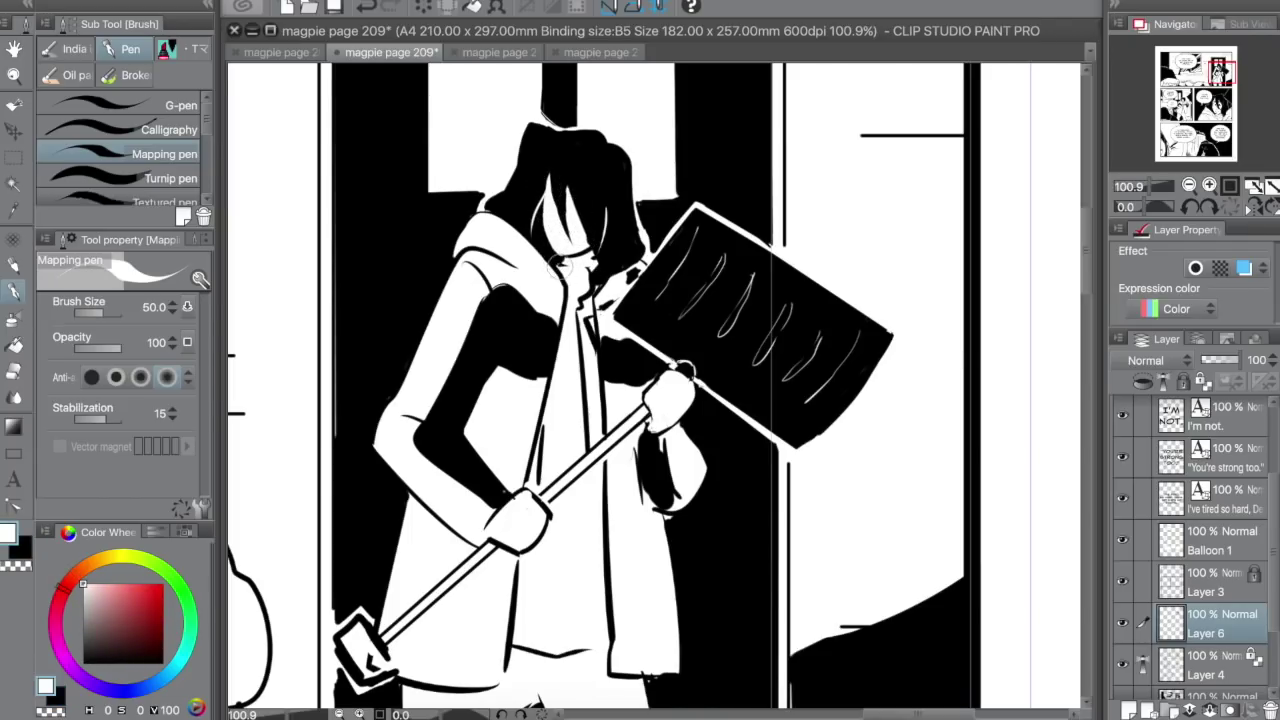
mouse_move(546, 181)
left_mouse_down()
mouse_move(540, 229)
mouse_move(558, 249)
left_mouse_up()
key("x")
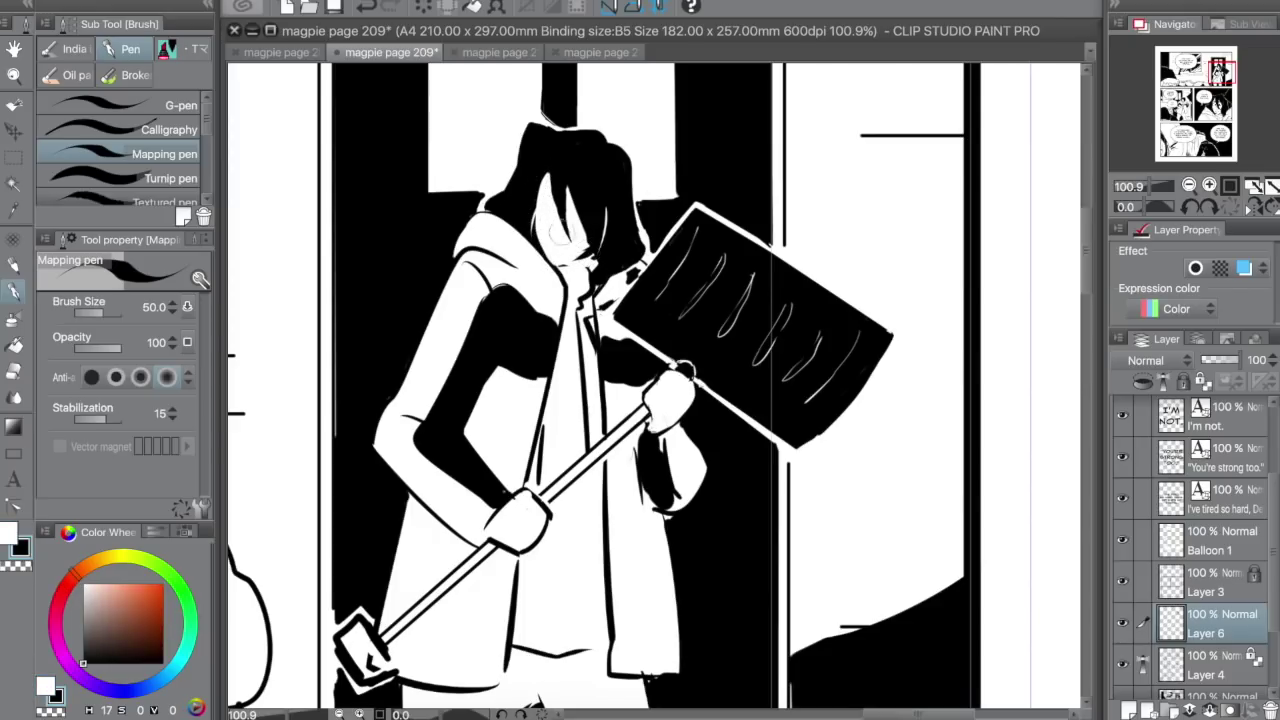
- Add fine white fold lines to the black sleeve areas and fill the far cuff's shadow with black
key("x")
left_click_drag(490, 287, 499, 358)
left_click_drag(648, 357, 648, 378)
key("x")
mouse_move(652, 442)
left_mouse_down()
mouse_move(641, 434)
mouse_move(648, 498)
mouse_move(673, 496)
left_mouse_up()
- Fill in and sharpen the black outline of the grip at the lower end of the shovel handle
mouse_move(586, 320)
left_mouse_down()
mouse_move(596, 326)
mouse_move(575, 190)
left_mouse_up()
left_click_drag(350, 457, 364, 450)
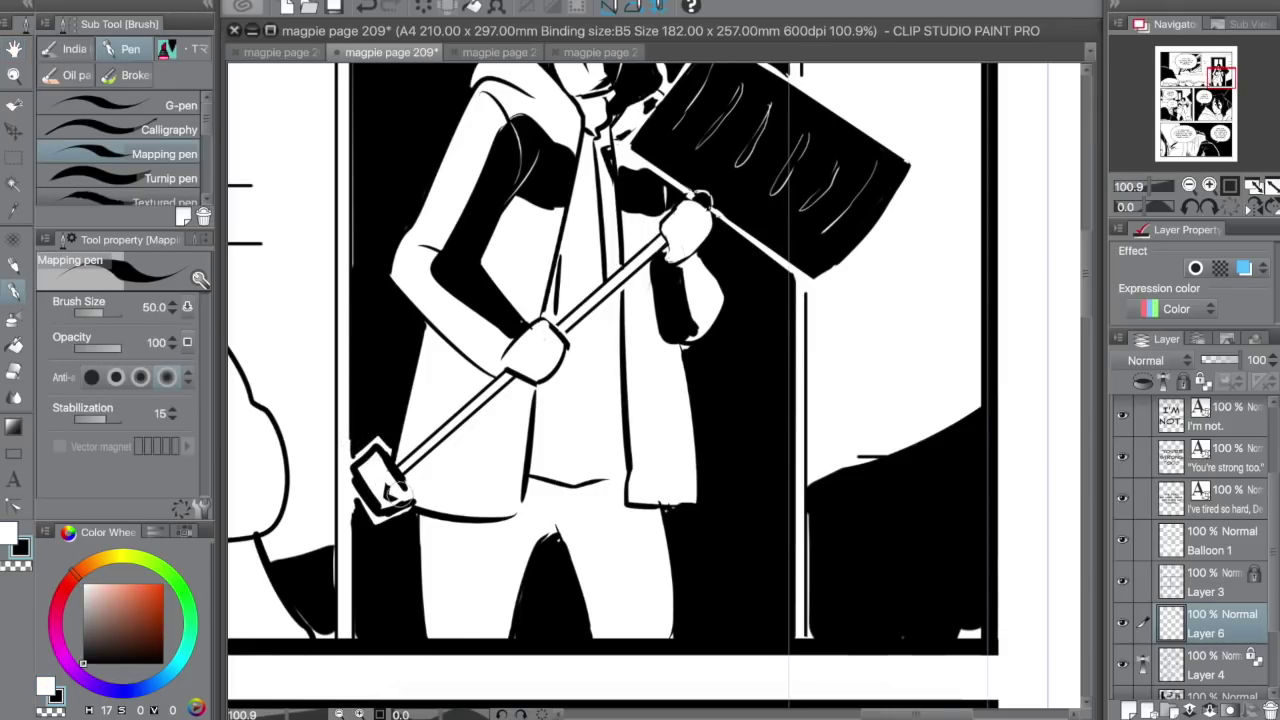
mouse_move(408, 493)
left_mouse_down()
mouse_move(388, 469)
mouse_move(403, 495)
left_mouse_up()
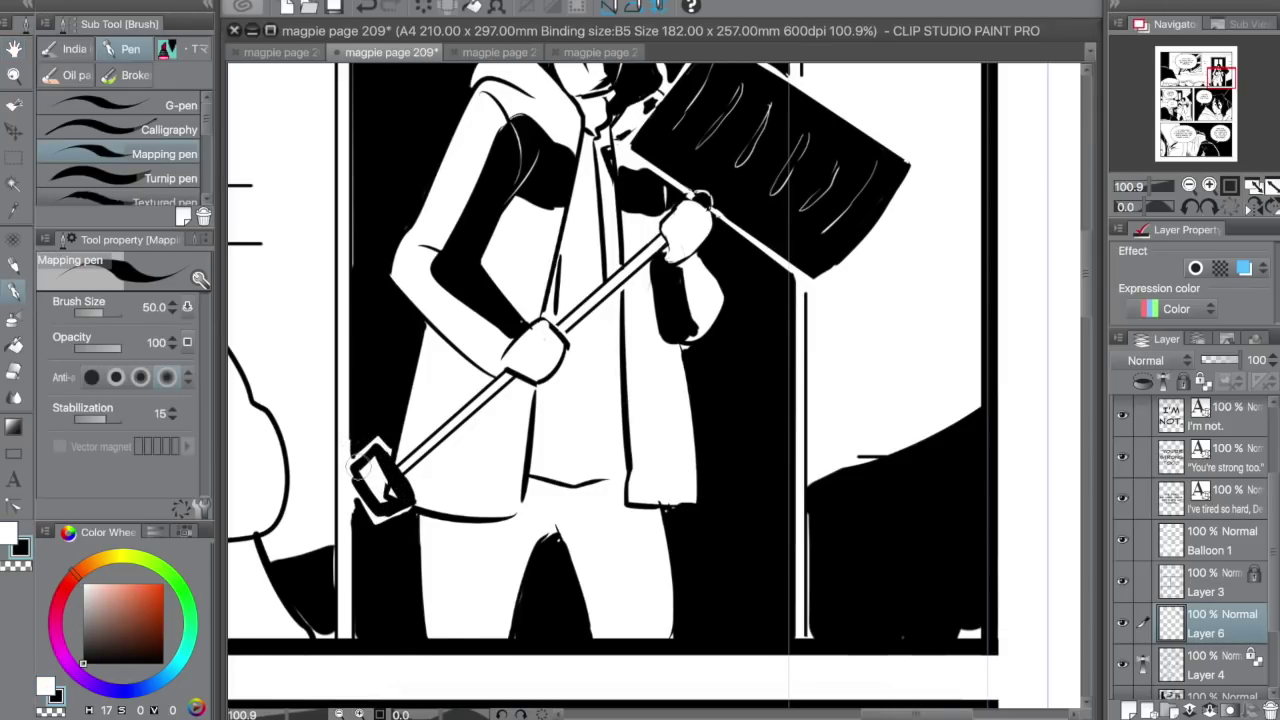
key("x")
key("x")
key("x")
key("x")
- Clean up the coat's hem, close its lower front line, and add detail lines to the lower hand
left_click_drag(694, 498, 672, 510)
left_click_drag(630, 473, 600, 481)
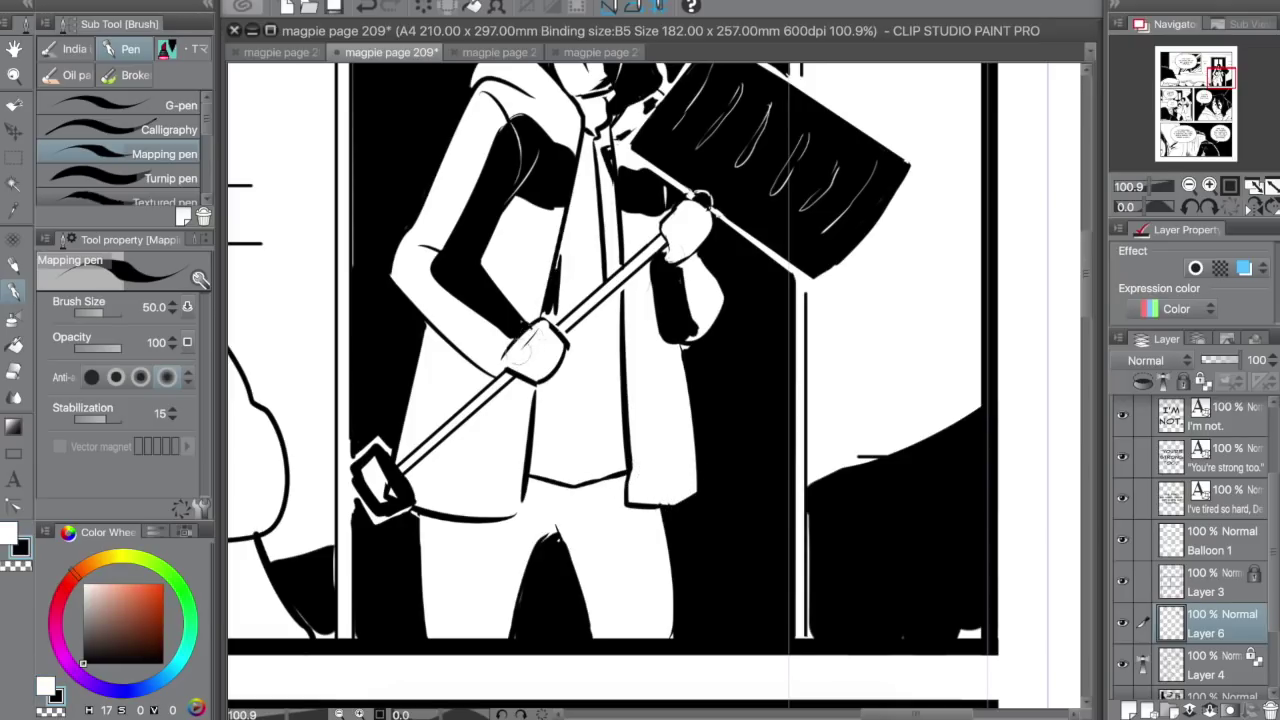
key("x")
key("x")
key("x")
key("x")
key("x")
- Clean up the crotch of the figure's trousers and draw black fold lines across the upper thigh
mouse_move(557, 527)
left_mouse_down()
mouse_move(541, 525)
mouse_move(558, 531)
left_mouse_up()
key("x")
left_click_drag(618, 514, 568, 530)
key("x")
- Clean up the stray mark on the dark slope beside the door and fill the gaps at its base with black
left_click_drag(868, 450, 884, 444)
key("x")
left_click_drag(970, 634, 817, 627)
left_click(817, 627, "shift")
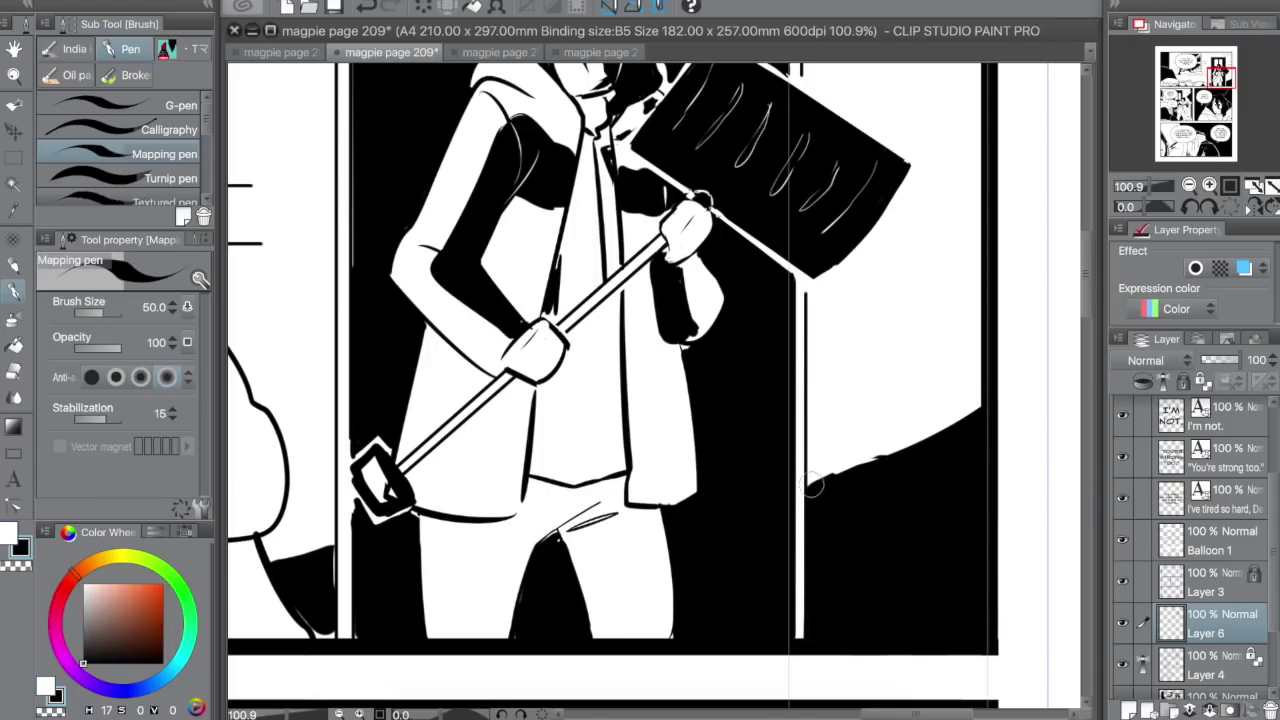
- Build up the upper edge of the dark slope beside the door with long diagonal black hatching strokes
mouse_move(812, 483)
left_mouse_down()
mouse_move(891, 456)
mouse_move(980, 401)
left_mouse_up()
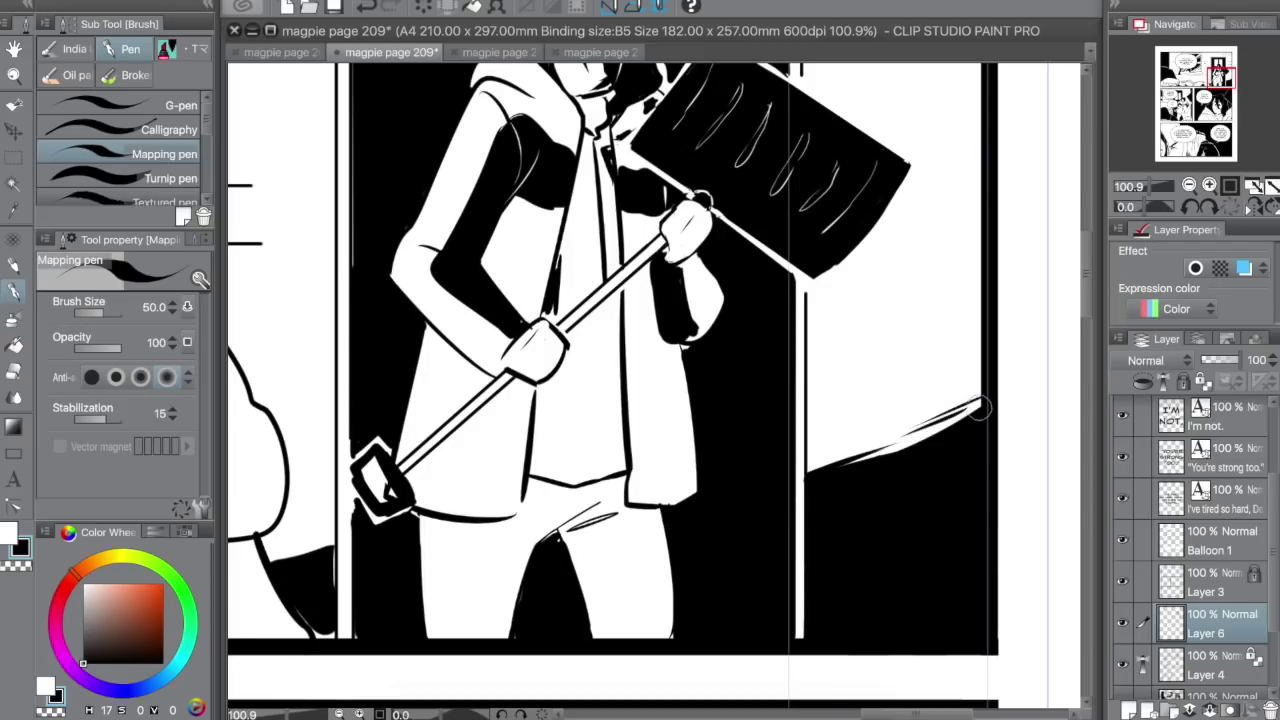
left_click_drag(856, 453, 980, 403)
left_click_drag(842, 448, 958, 397)
mouse_move(860, 440)
left_mouse_down()
mouse_move(960, 393)
mouse_move(981, 401)
left_mouse_up()
left_click_drag(930, 418, 981, 390)
left_click_drag(936, 408, 981, 379)
mouse_move(864, 432)
left_mouse_down()
mouse_move(966, 379)
mouse_move(932, 386)
mouse_move(950, 410)
mouse_move(845, 462)
mouse_move(802, 452)
mouse_move(822, 466)
left_mouse_up()
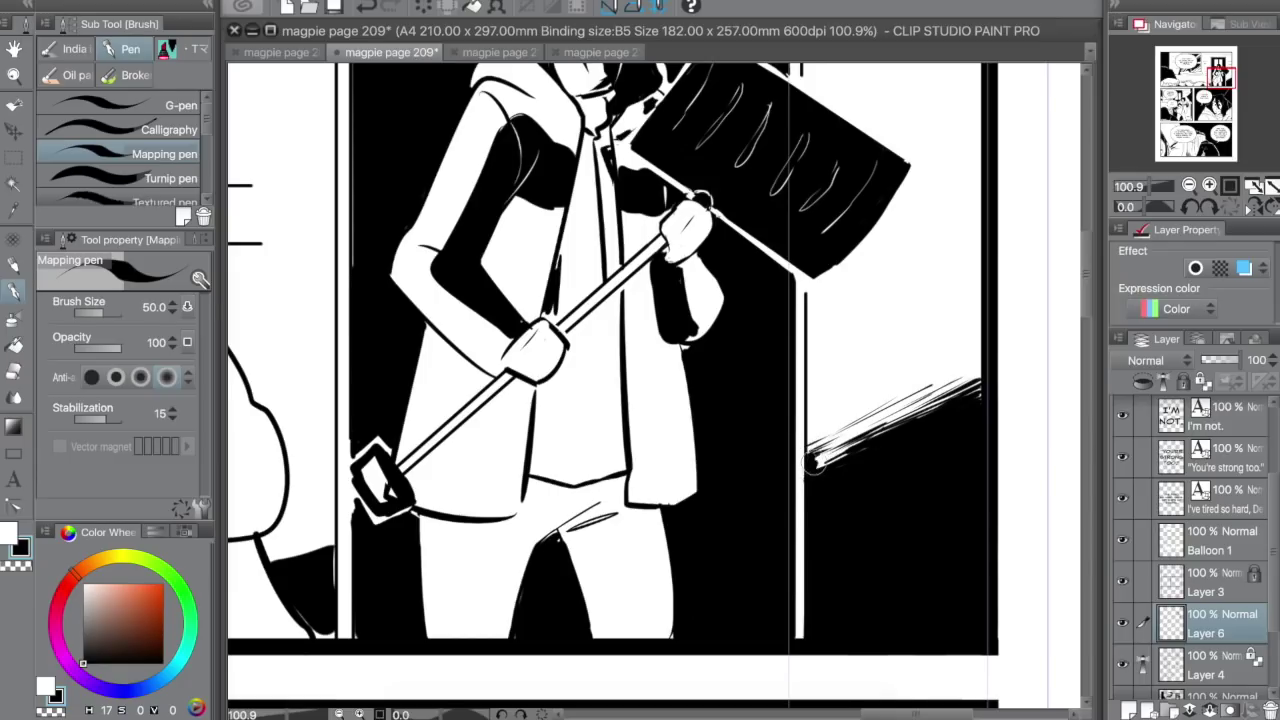
mouse_move(900, 424)
left_mouse_down()
mouse_move(812, 462)
mouse_move(850, 434)
left_mouse_up()
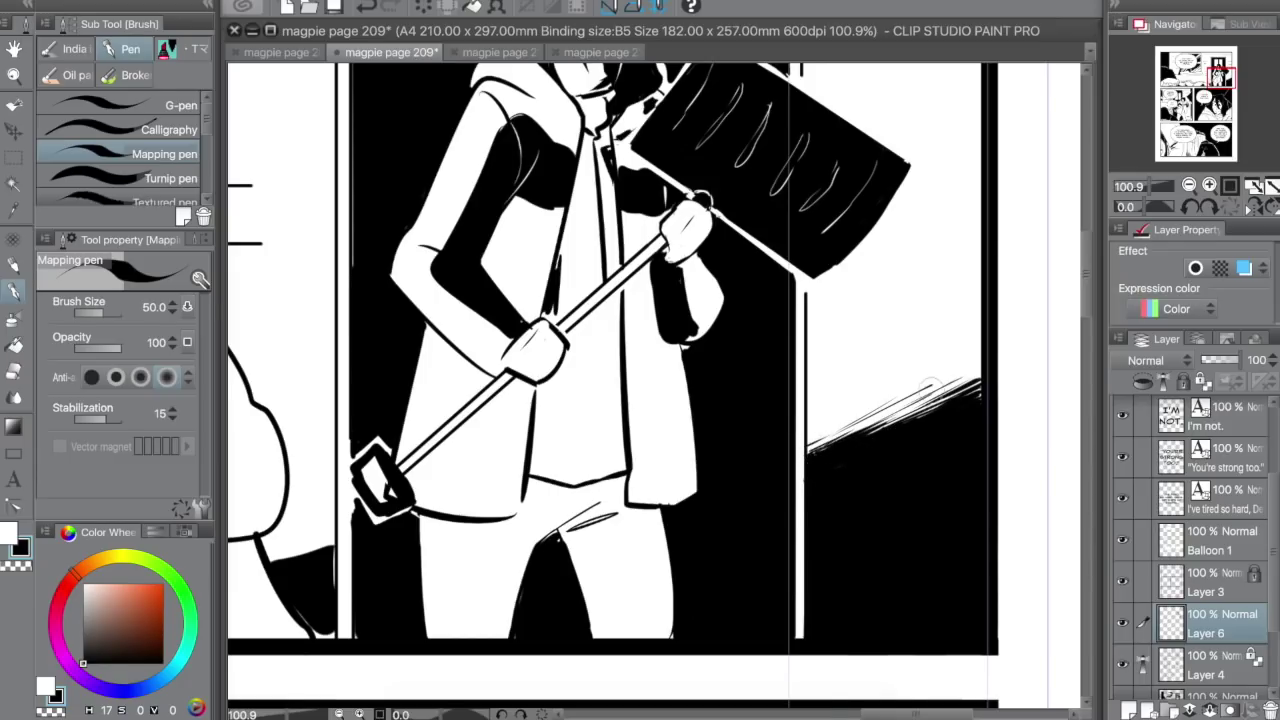
left_click(1189, 186)
left_click(1189, 186)
left_click(1189, 186)
left_click_drag(1190, 93, 1218, 70)
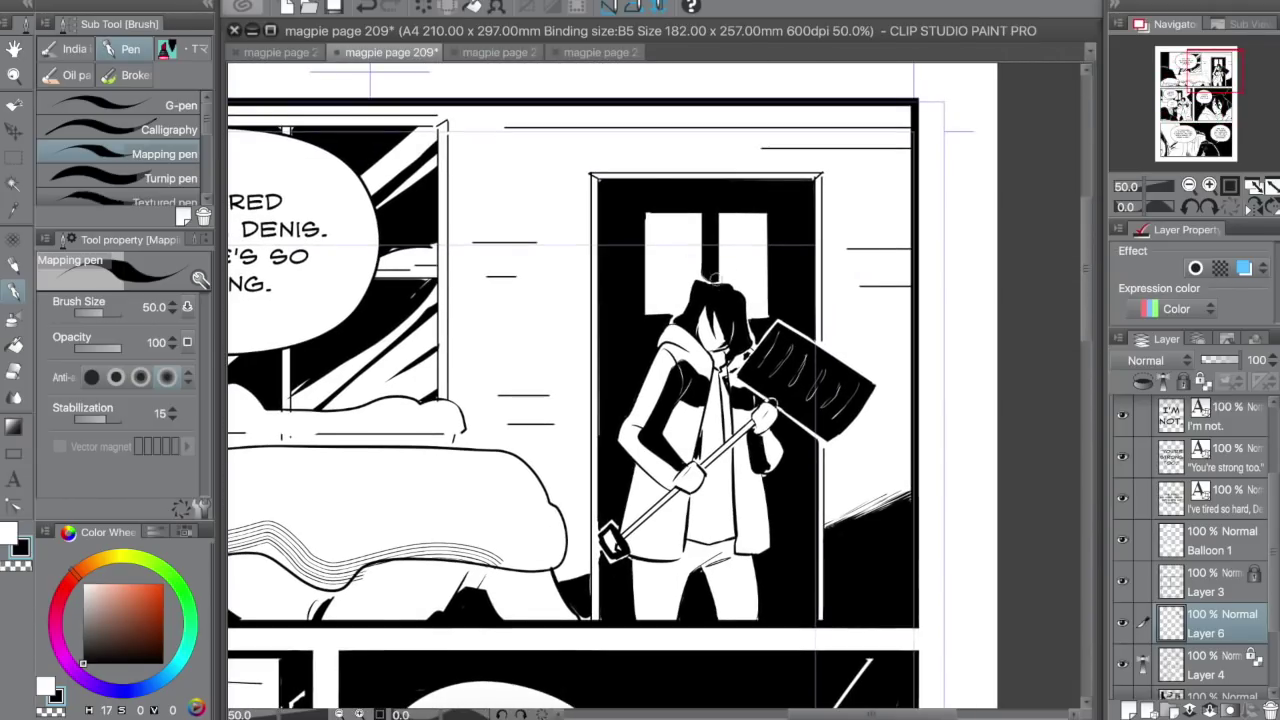
- Clean up the line ends at the door frame's upper right corner with white
key("x")
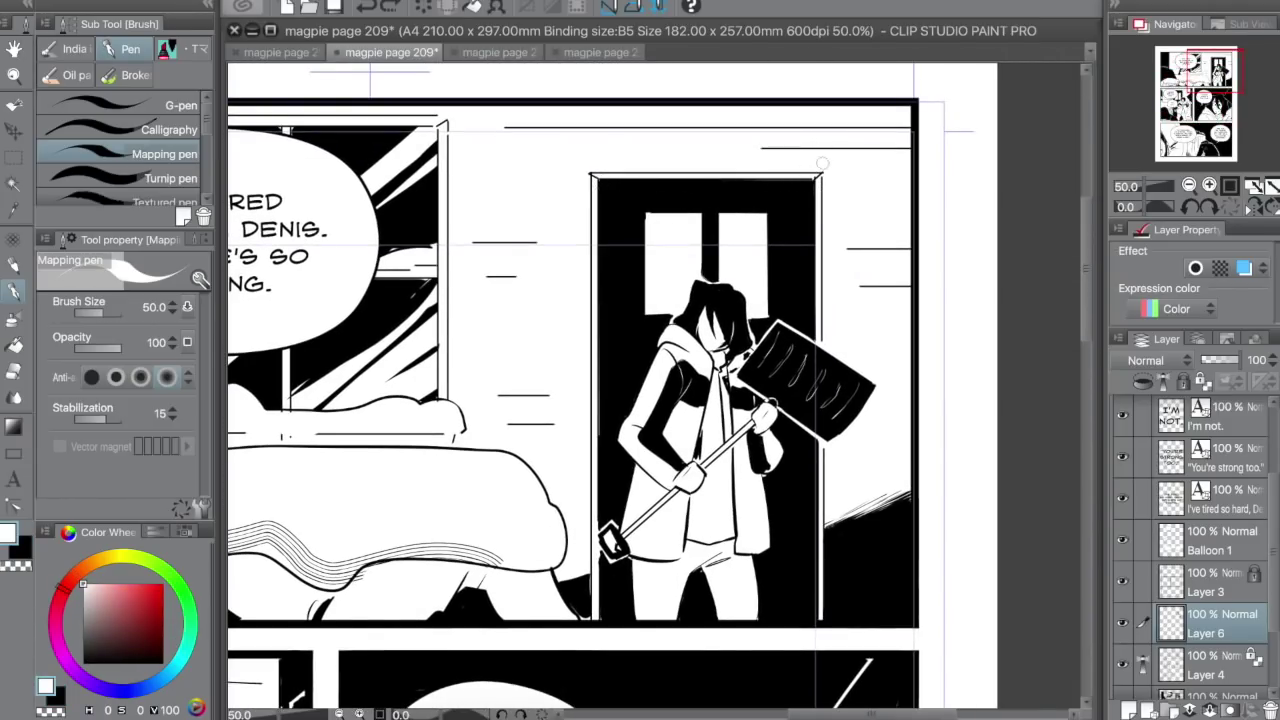
key("ctrl+space")
left_click_drag(794, 141, 923, 288)
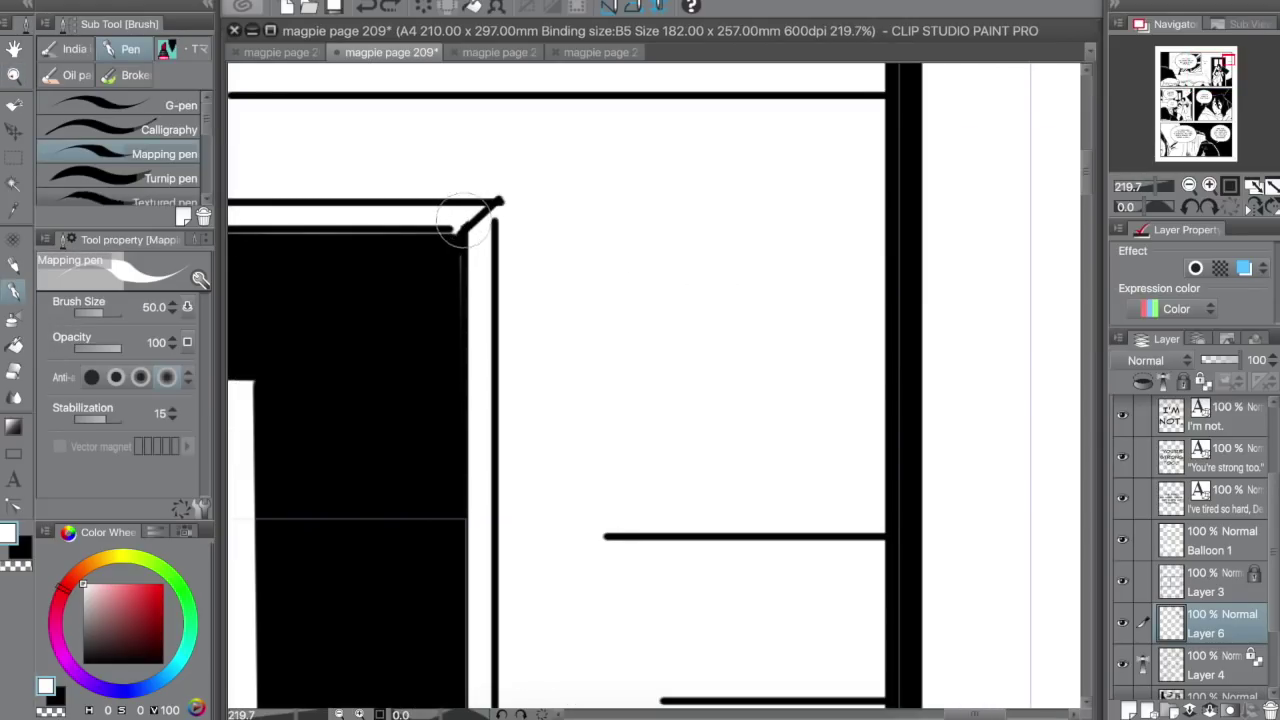
mouse_move(510, 197)
left_mouse_down()
mouse_move(497, 189)
mouse_move(470, 214)
left_mouse_up()
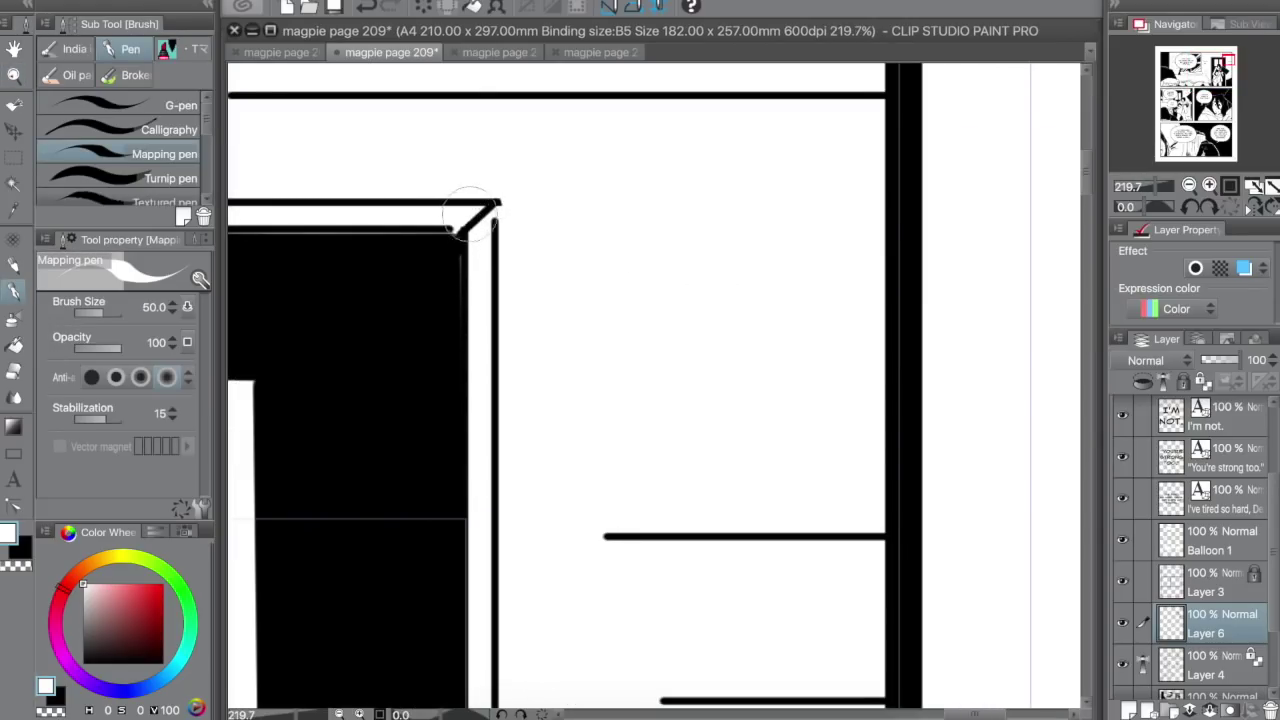
- Trim the overshooting lines at the door frame's upper left corner with white and fill its inner corner gap with black
left_click_drag(1229, 62, 1213, 64)
key("space")
left_click_drag(691, 200, 691, 250)
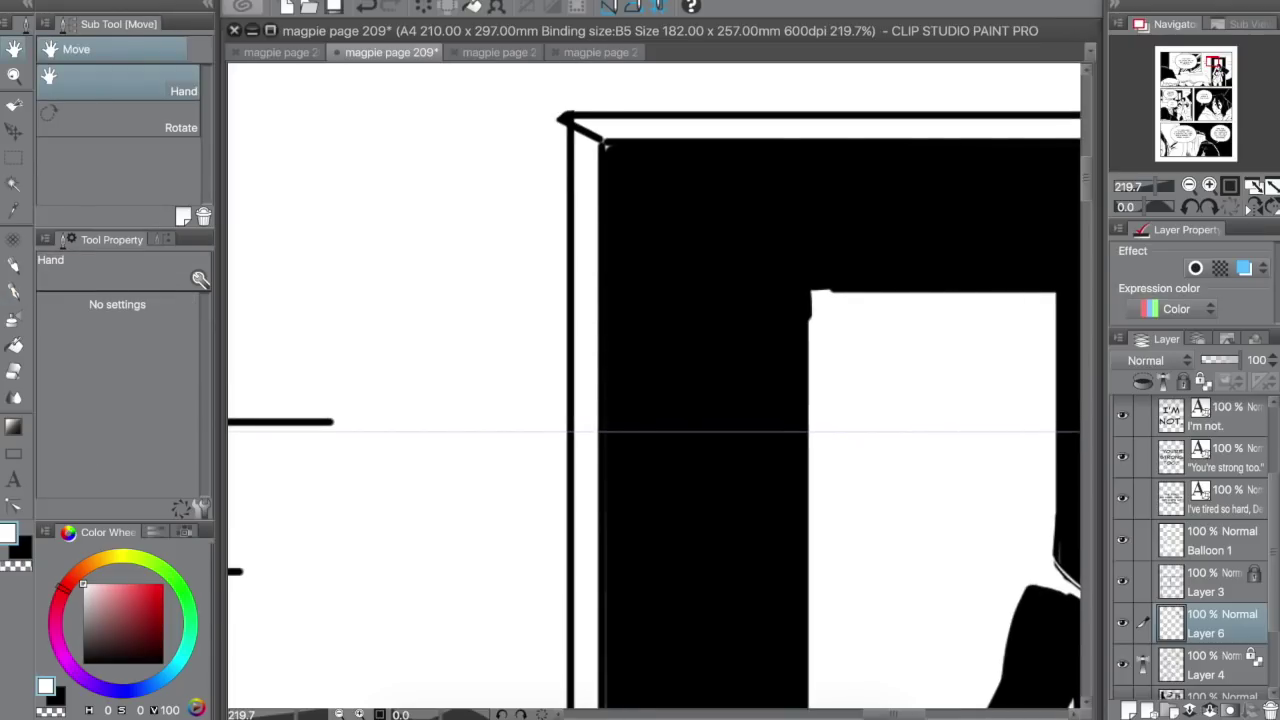
left_click_drag(558, 102, 563, 111)
key("x")
left_click(608, 148)
key("x")
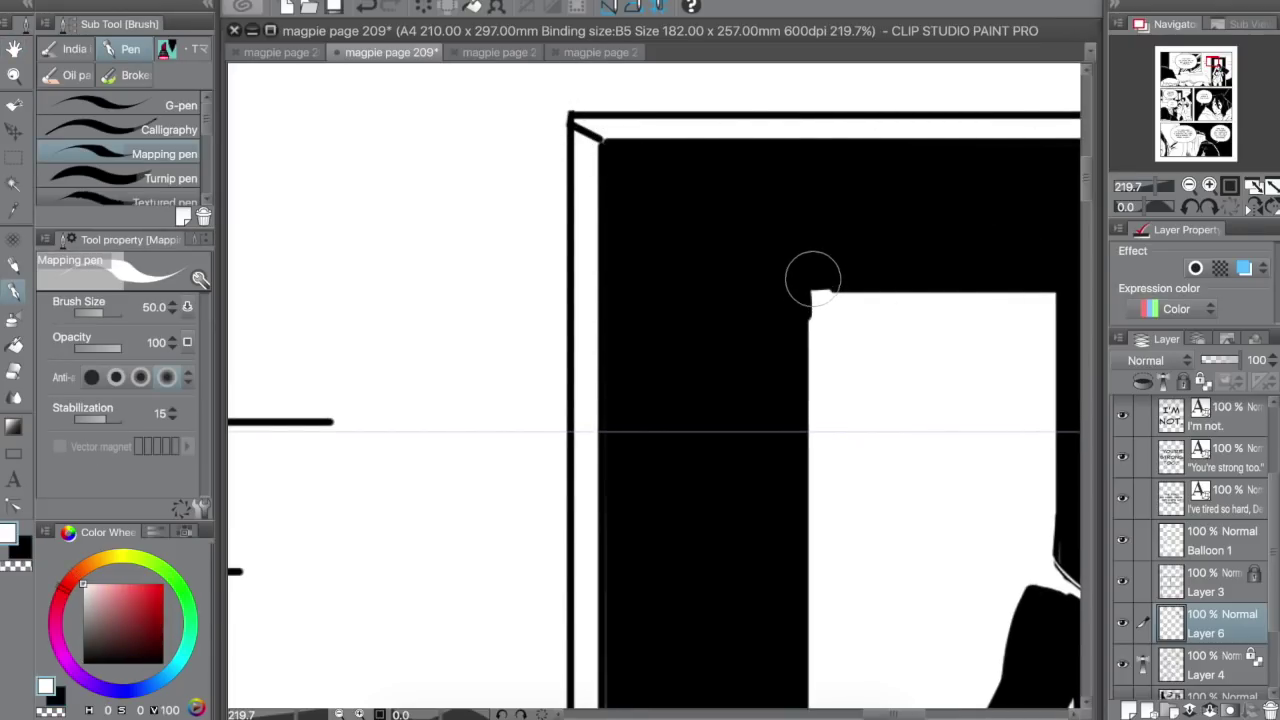
- Square off the upper left corner of the door's left window pane using black and white touch-ups
key("x")
left_click_drag(794, 266, 892, 266)
left_click_drag(892, 266, 772, 266)
key("x")
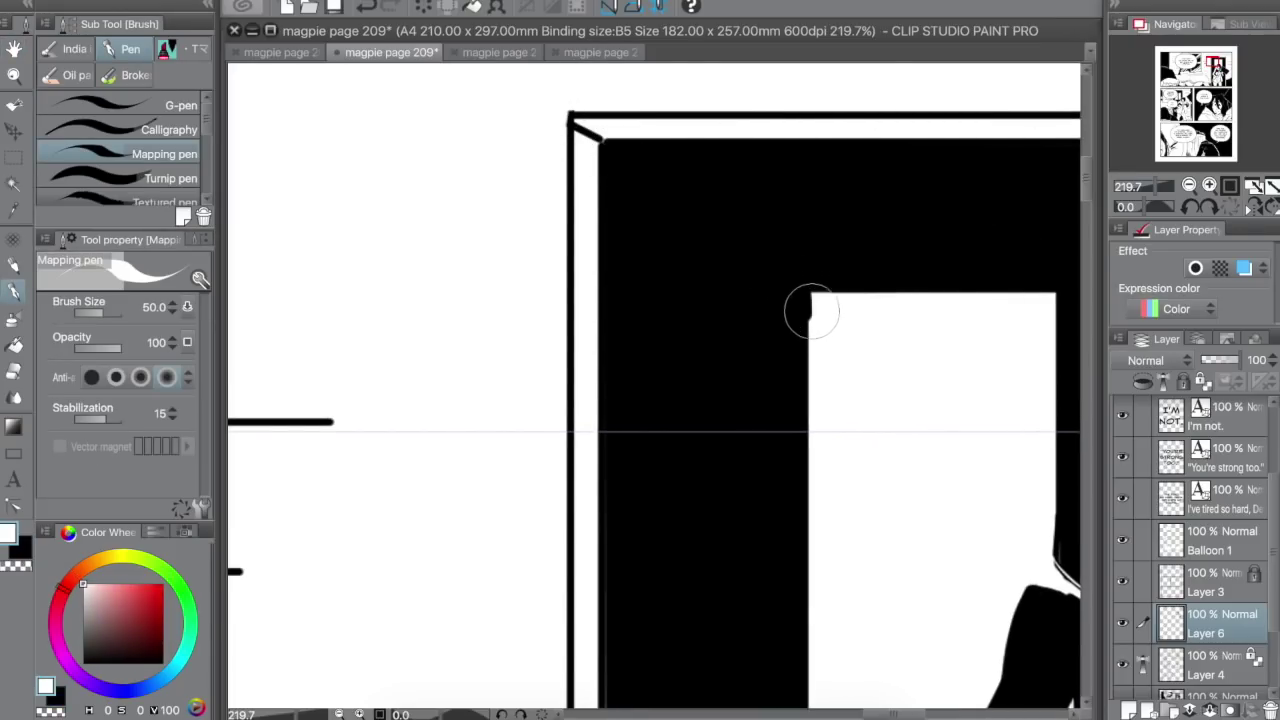
left_click_drag(811, 320, 811, 294)
- Clean up the door window edges around the figure's hair with white, separating the hair from the bar between the panes
left_click_drag(1213, 62, 1217, 67)
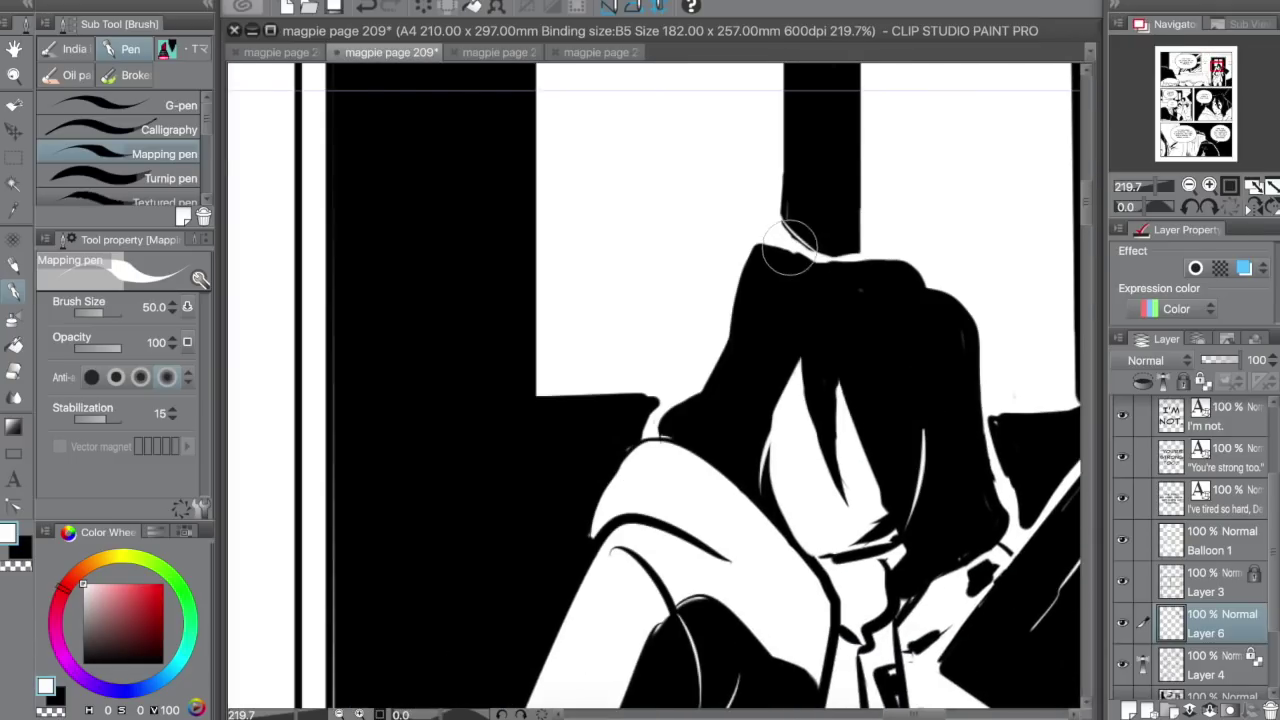
left_click_drag(790, 245, 894, 244)
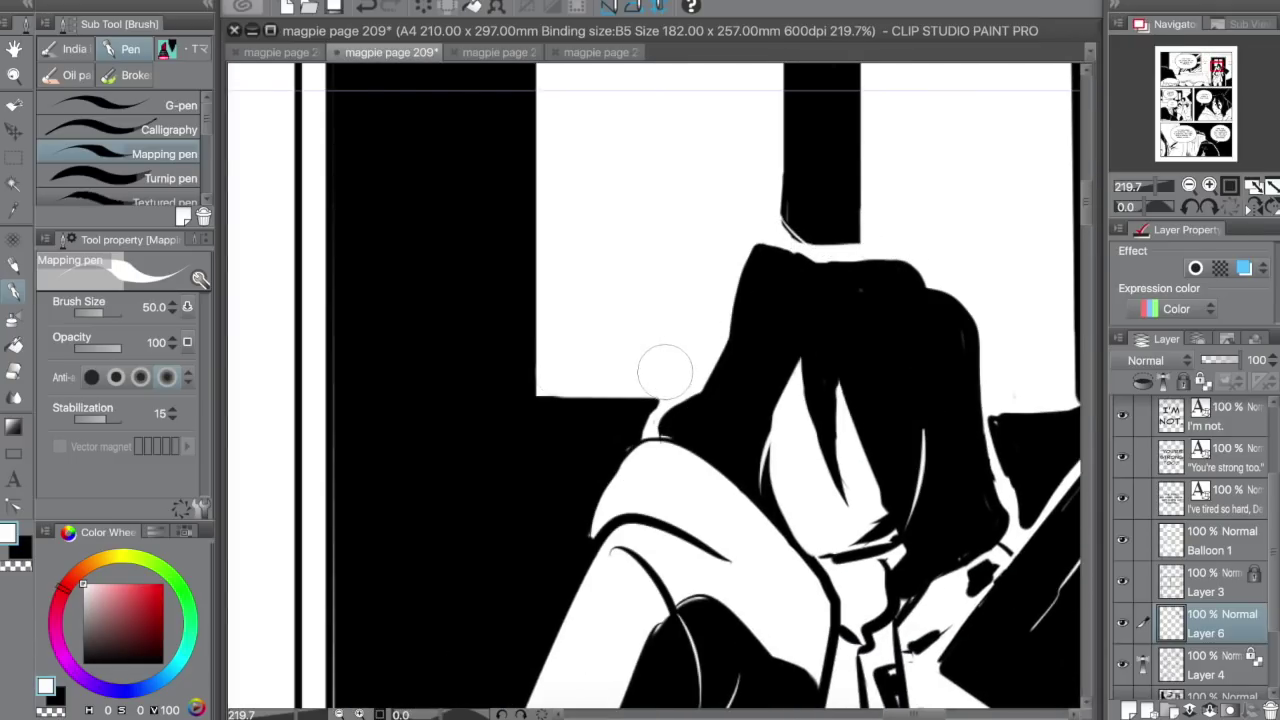
key("x")
key("x")
mouse_move(768, 224)
left_mouse_down()
mouse_move(788, 214)
mouse_move(777, 230)
left_mouse_up()
left_click_drag(1155, 187, 1134, 187)
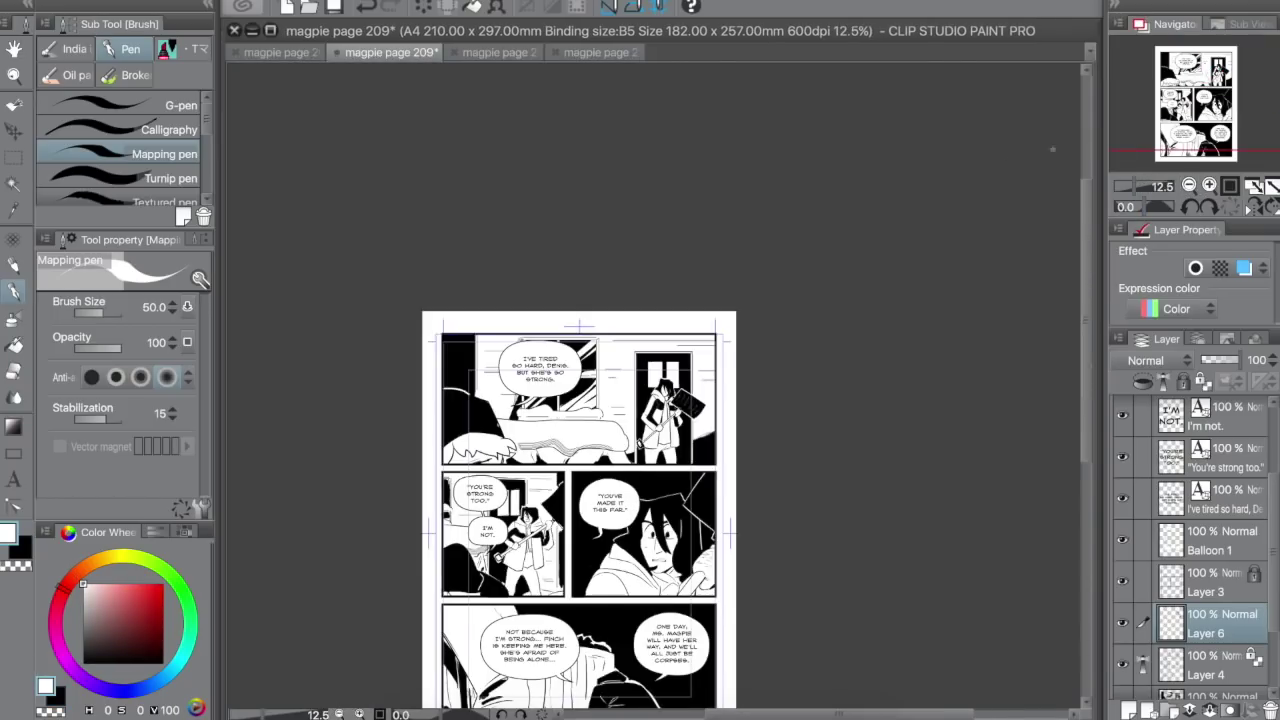
- Try a touch-up stroke on the shoulder outline of the dark foreground figure in the first panel
left_click(14, 76)
left_click_drag(512, 394, 646, 478)
left_click_drag(392, 366, 492, 368)
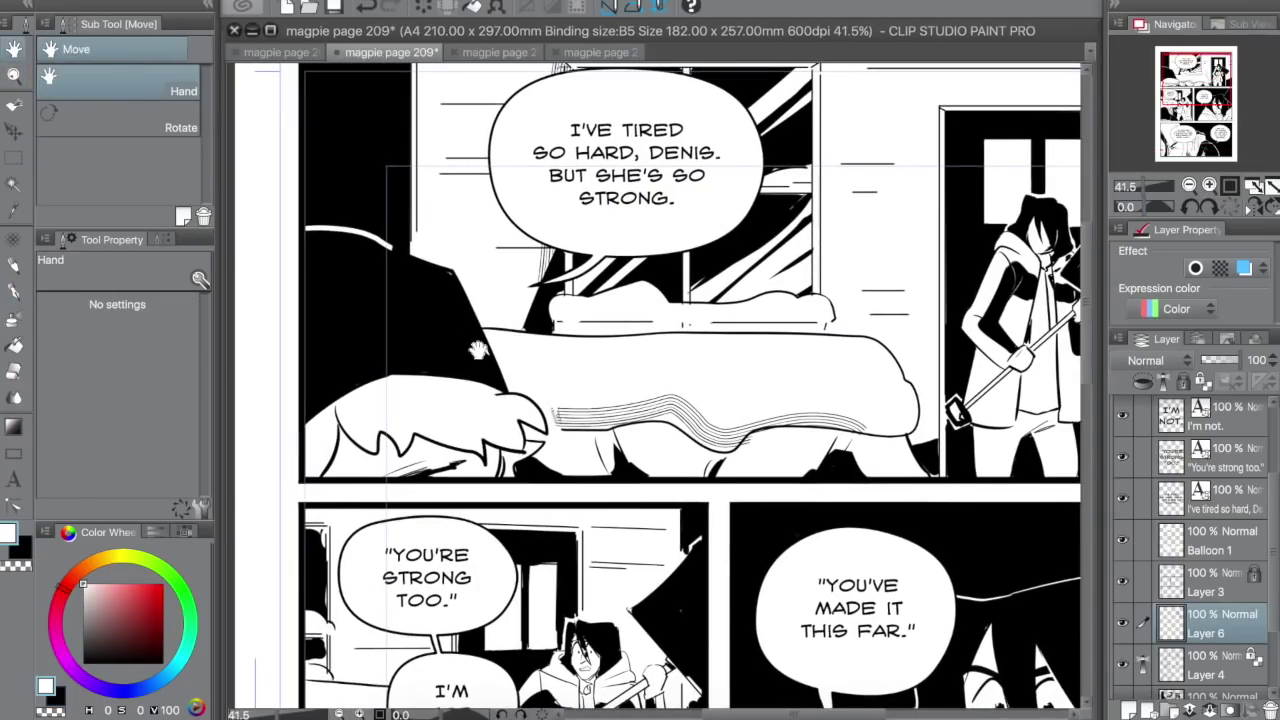
key("x")
left_click_drag(391, 247, 422, 257)
key("ctrl+z")
key("ctrl+z")
key("x")
key("x")
key("x")
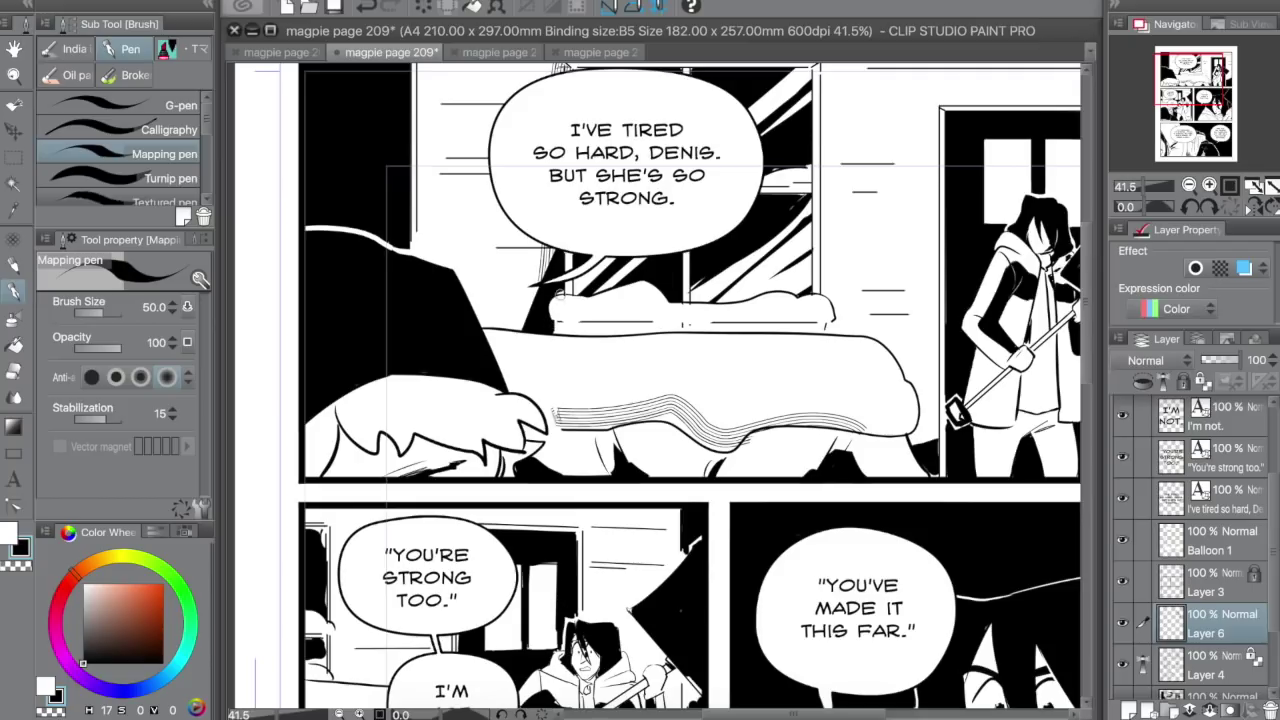
- Try to extend the dark sliver beside the window downward with long black diagonal strokes below the speech balloon
left_click_drag(543, 268, 528, 310)
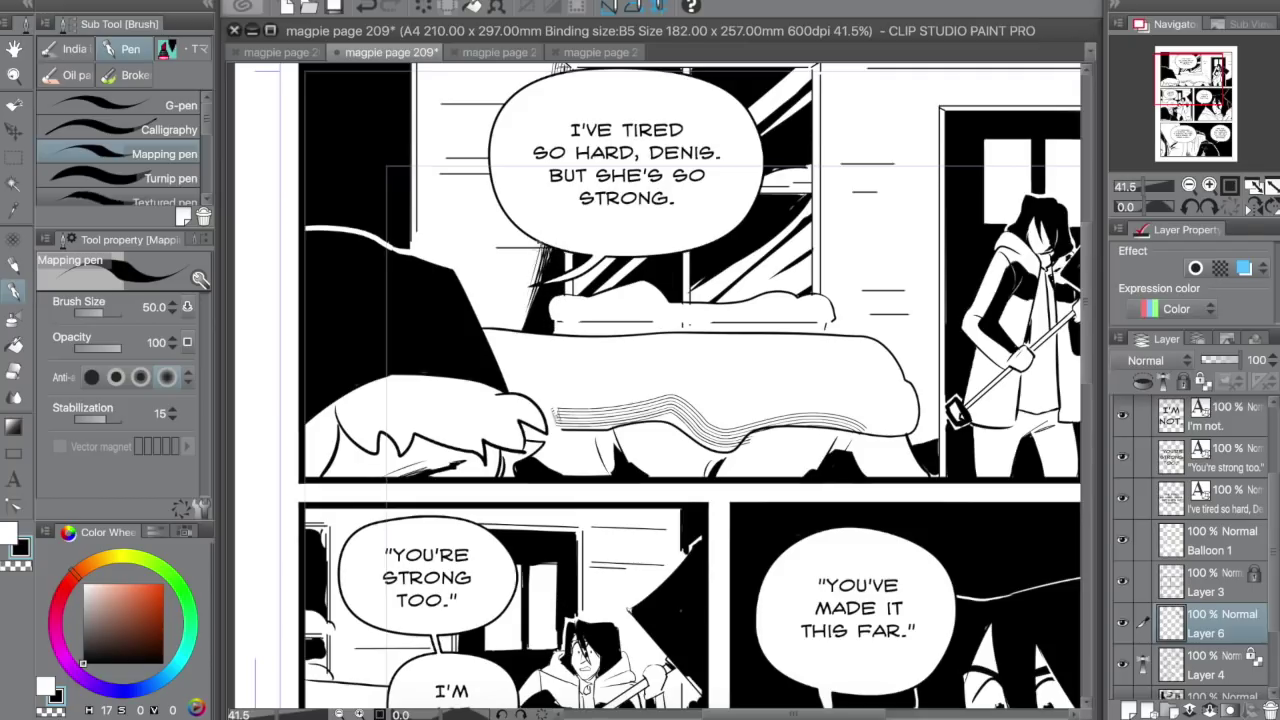
mouse_move(541, 246)
left_mouse_down()
mouse_move(519, 322)
mouse_move(568, 335)
mouse_move(568, 348)
mouse_move(513, 440)
left_mouse_up()
key("space")
left_click_drag(536, 362, 512, 443)
left_click_drag(534, 388, 510, 453)
mouse_move(544, 363)
left_mouse_down()
mouse_move(517, 464)
mouse_move(505, 464)
left_mouse_up()
left_click_drag(530, 350, 500, 442)
key("ctrl+z")
key("ctrl+z")
key("ctrl+z")
key("ctrl+z")
key("ctrl+z")
key("ctrl+z")
key("ctrl+z")
key("ctrl+z")
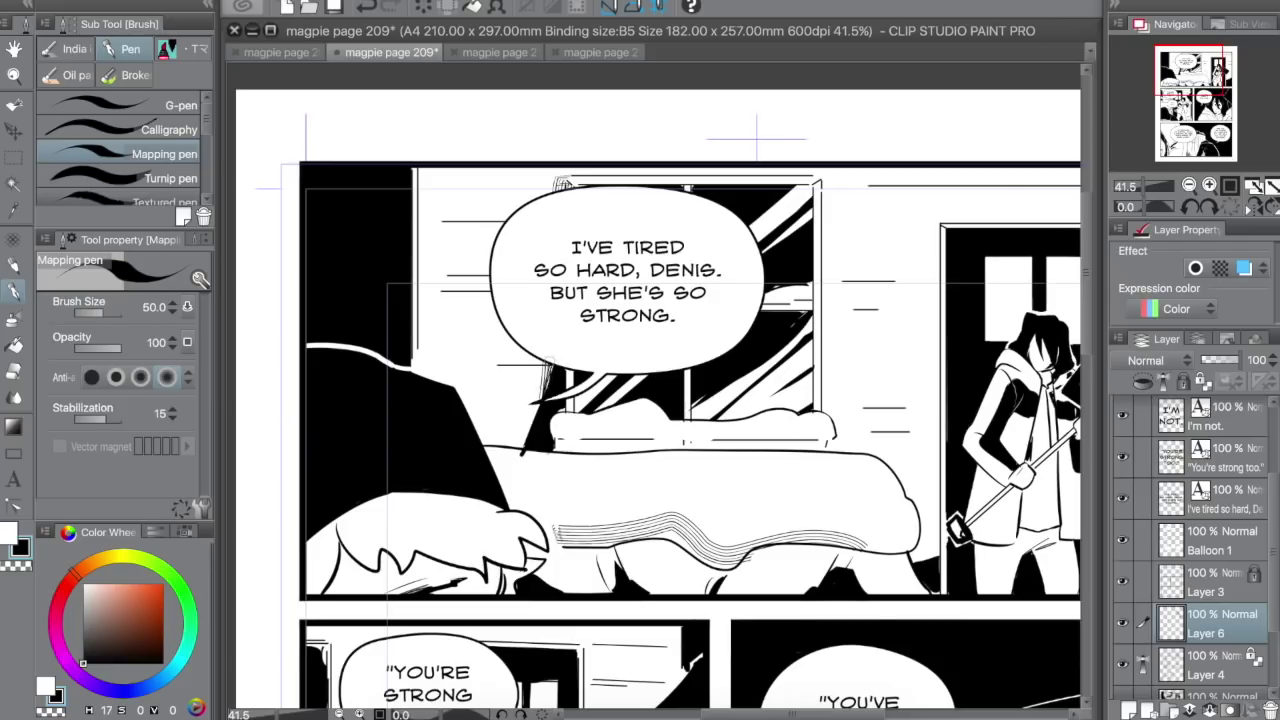
- Fill the dark sliver beside the window with black strokes below and above the speech balloon, and clean up the window frame
left_click_drag(552, 360, 532, 430)
key("x")
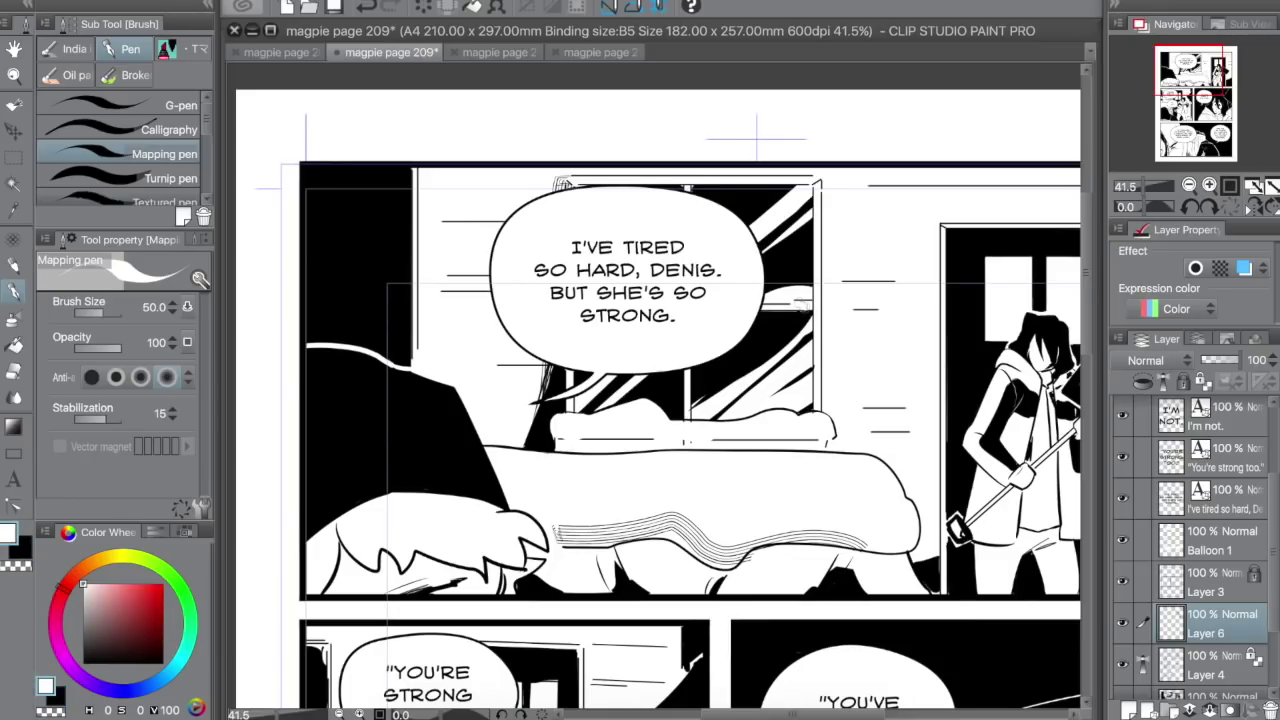
key("x")
key("x")
key("e")
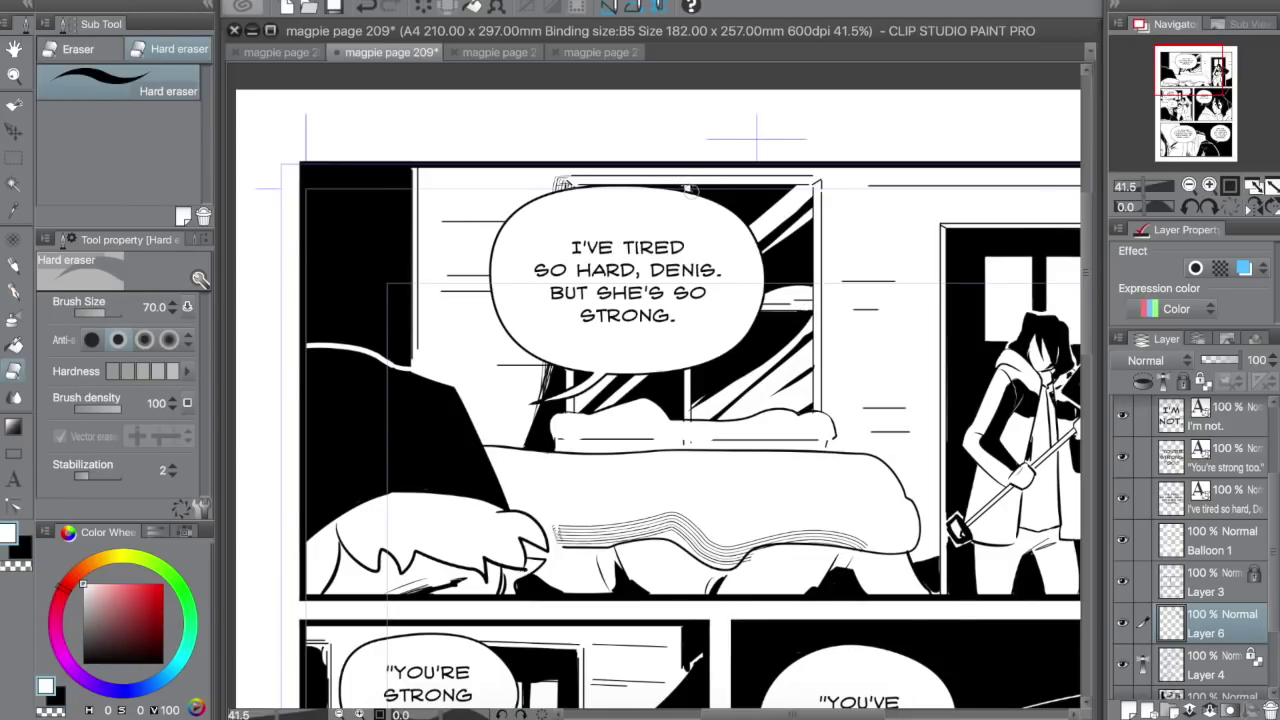
key("p")
key("x")
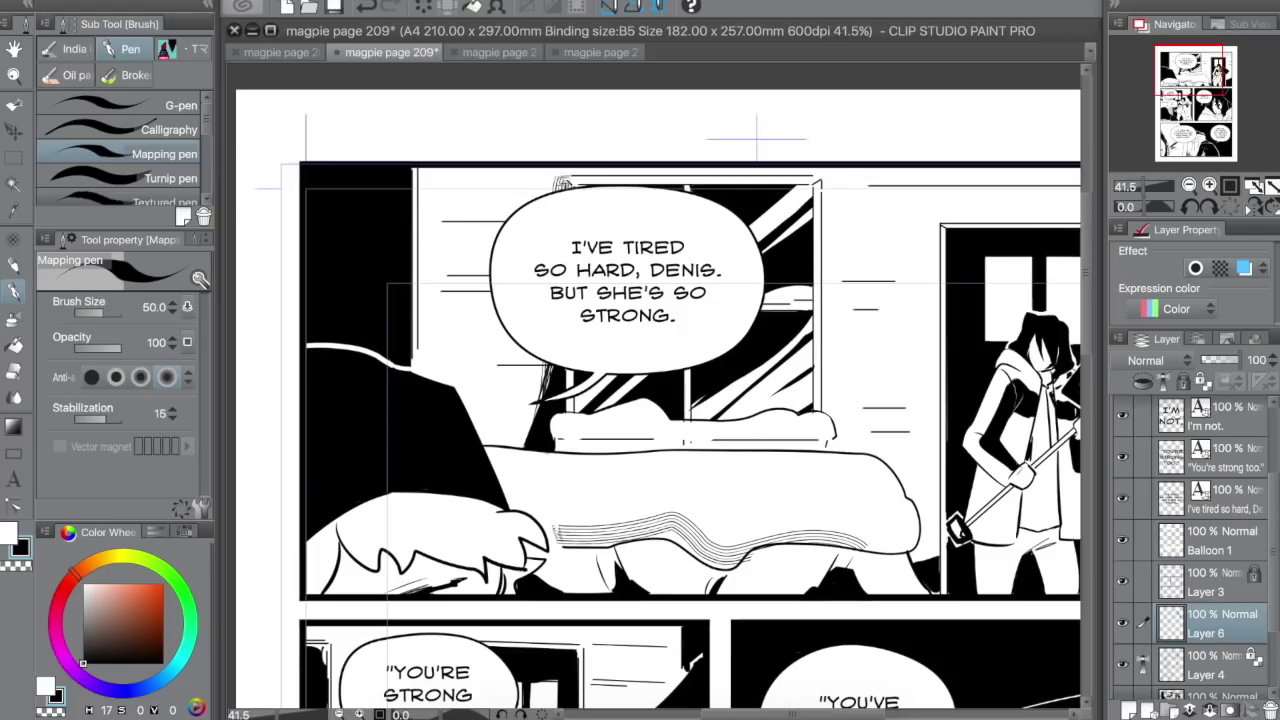
key("x")
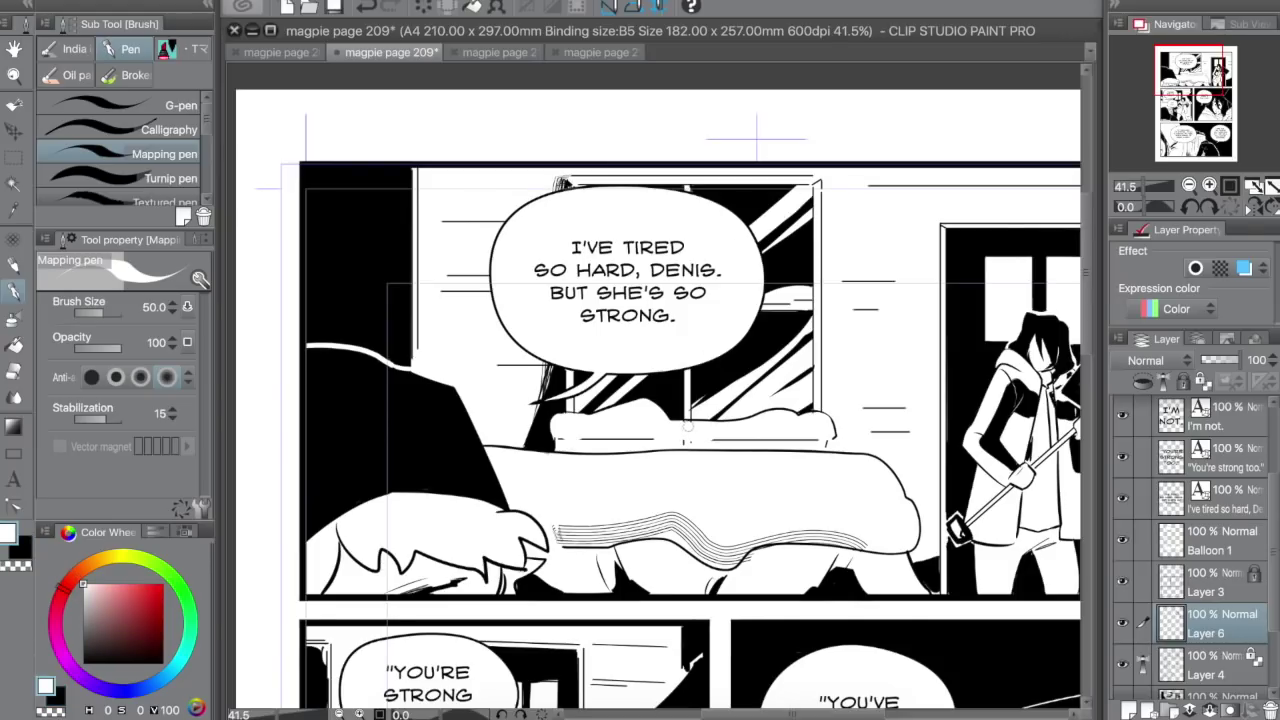
- Clean up the window sill and shade beneath its snow with horizontal black strokes
key("x")
key("x")
key("x")
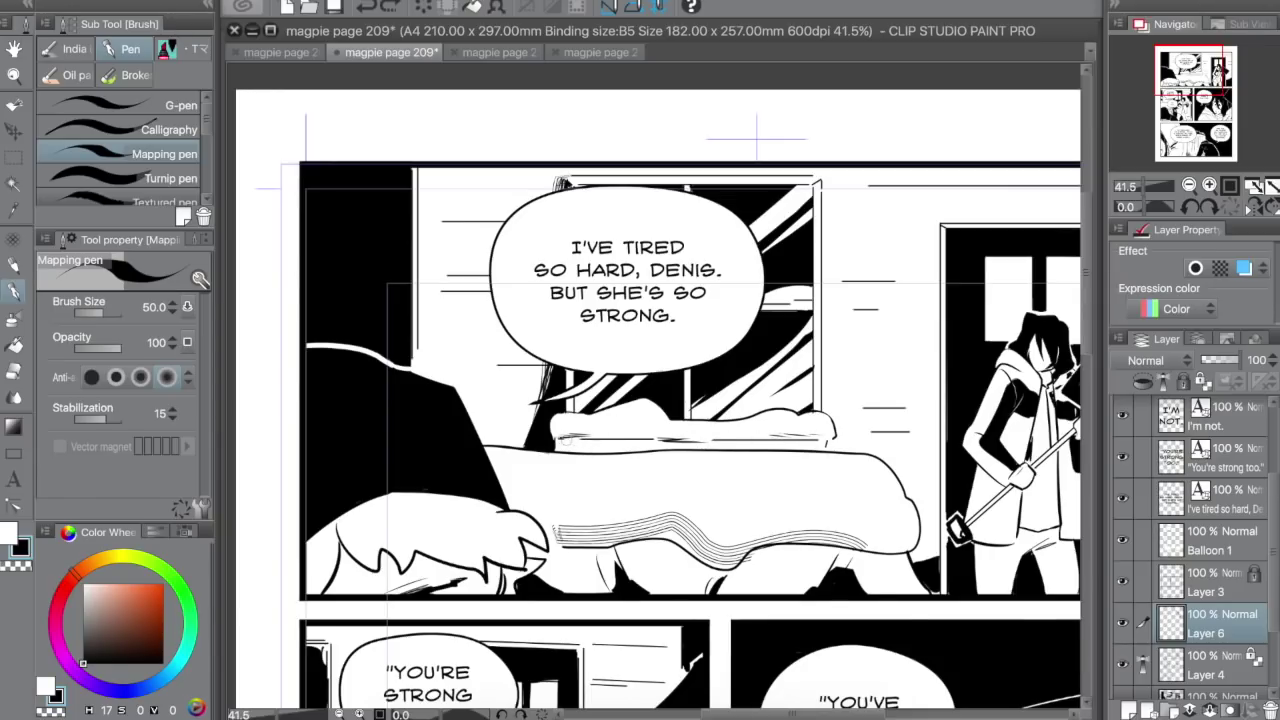
left_click_drag(556, 440, 626, 442)
- Add short vertical texture strokes across the wall siding around the window and the door
key("x")
key("x")
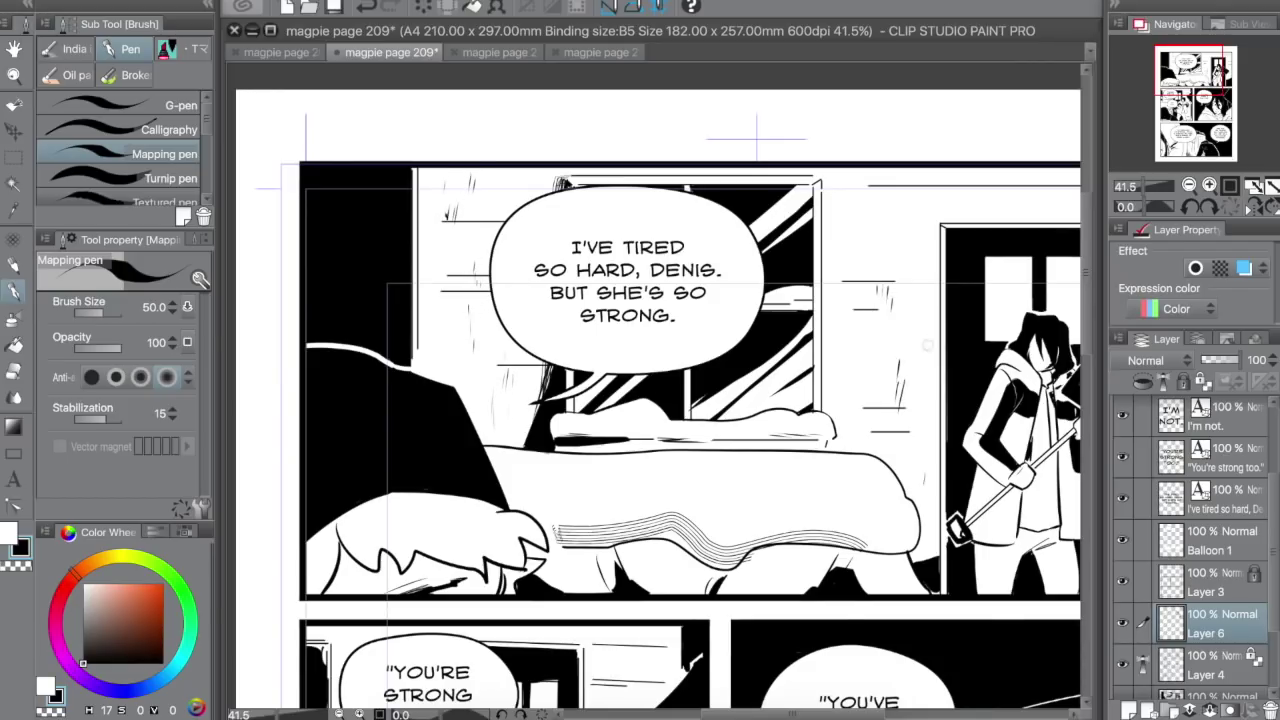
left_click_drag(955, 165, 952, 182)
left_click_drag(955, 178, 763, 128)
left_click_drag(982, 179, 978, 188)
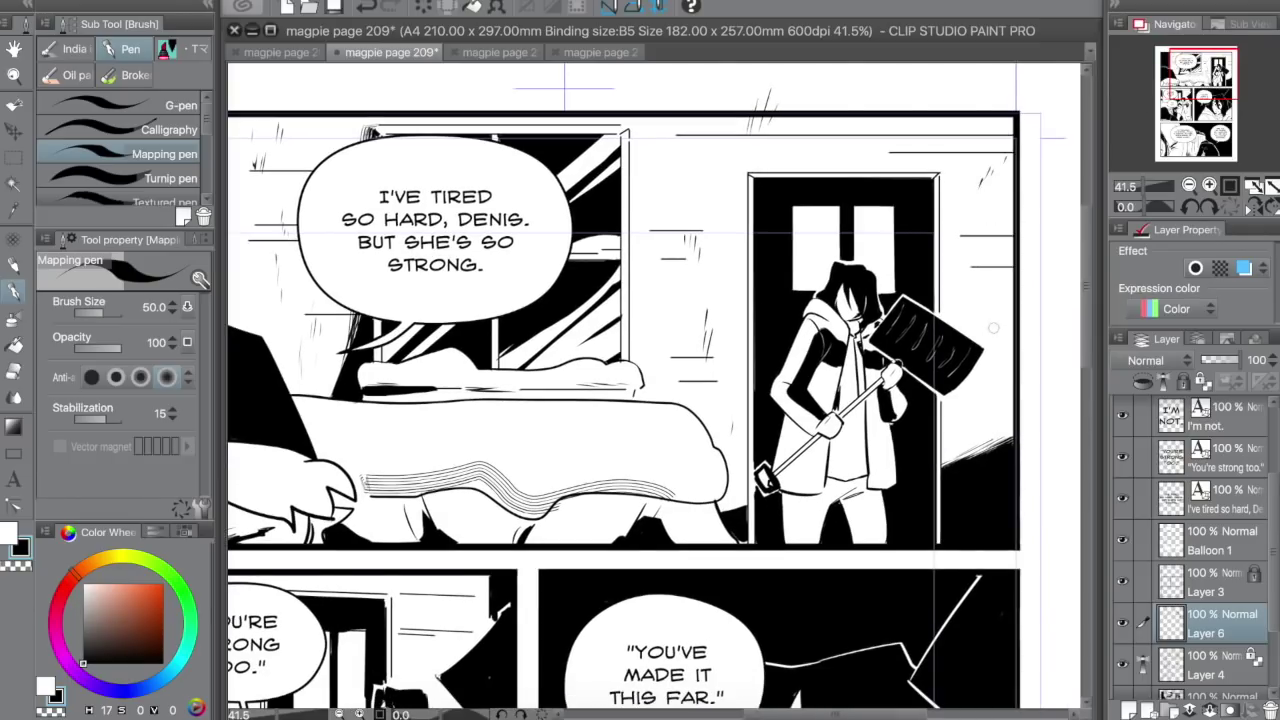
key("x")
key("x")
- Extend the wavy fold lines toward the left end of the large draped shape and refine their right end
key("x")
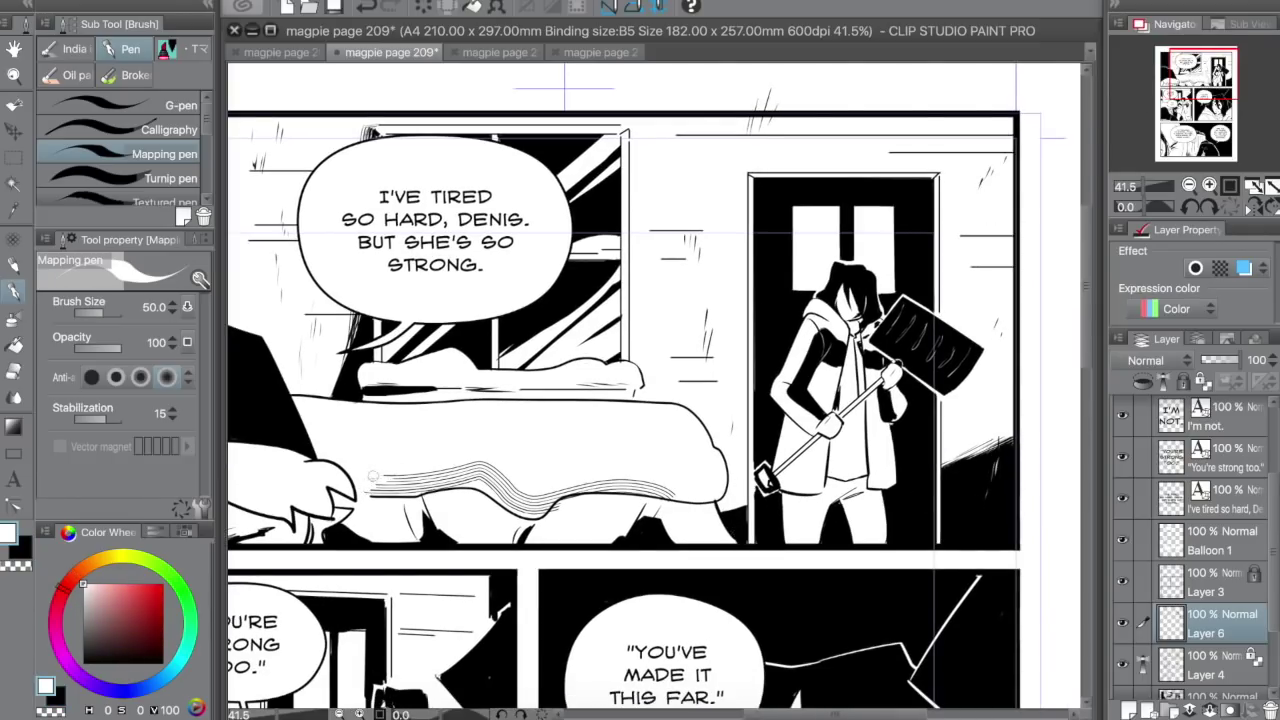
key("x")
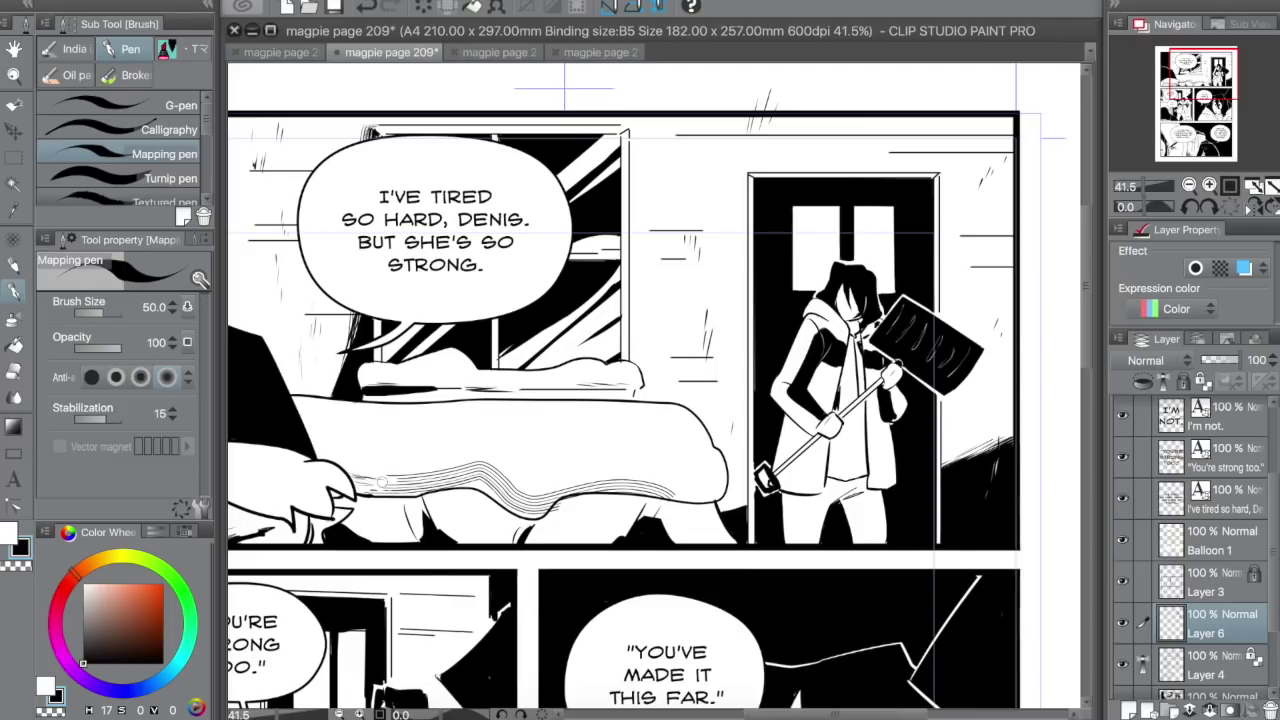
key("e")
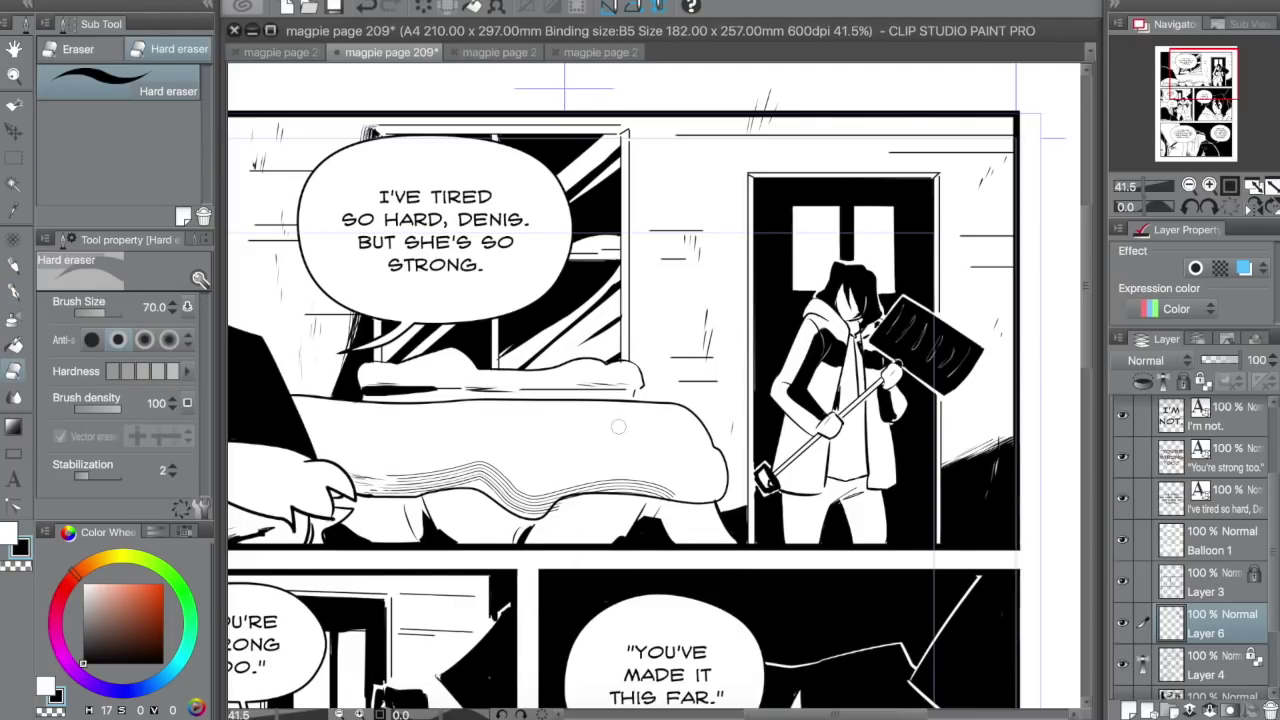
key("o")
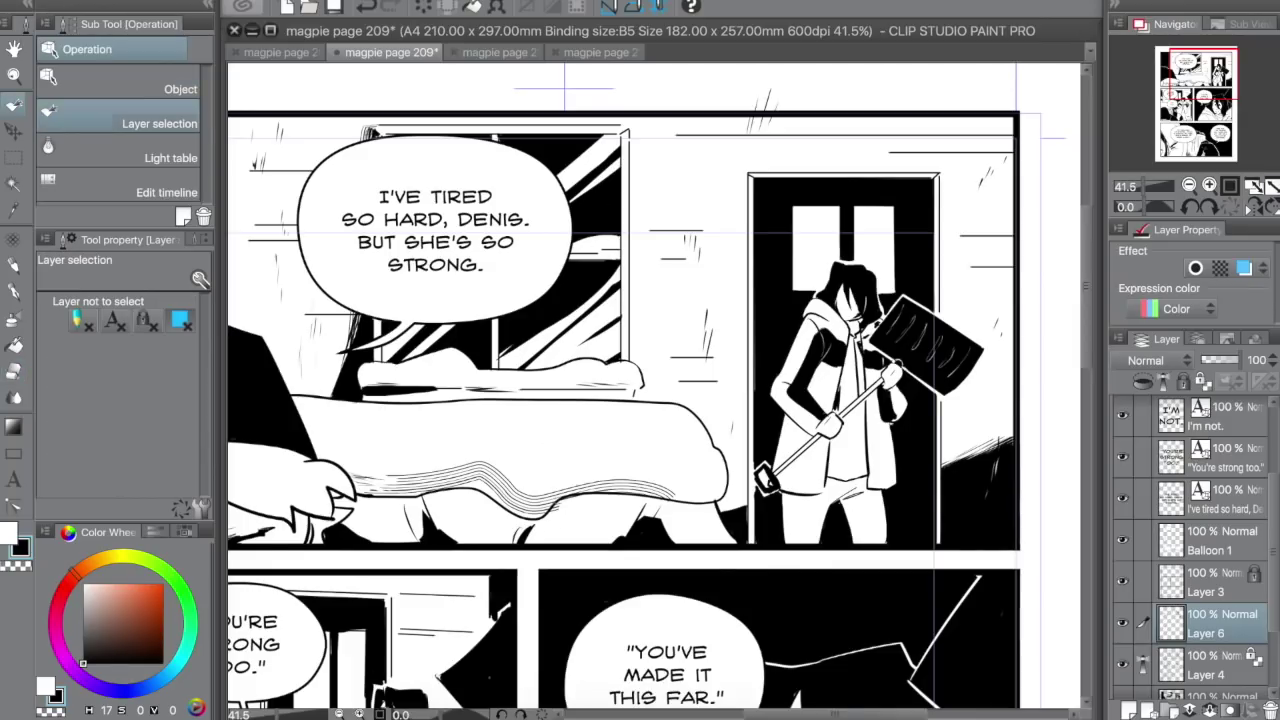
key("p")
key("x")
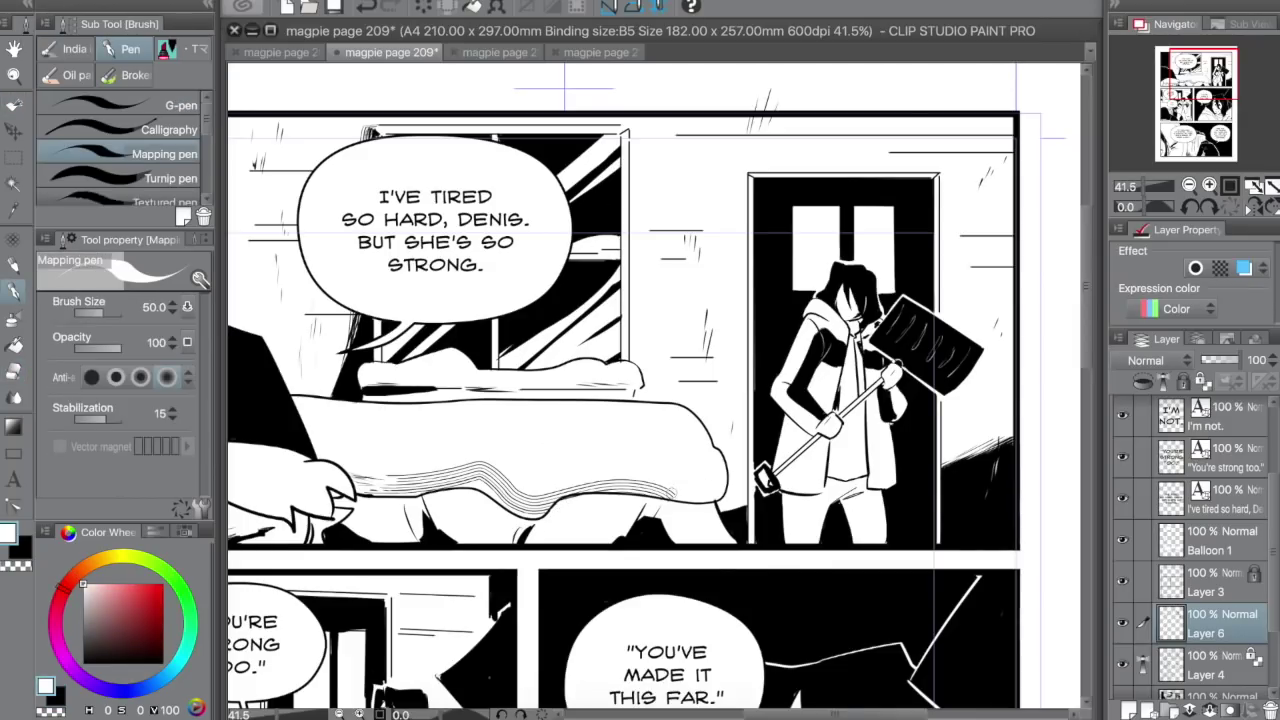
key("x")
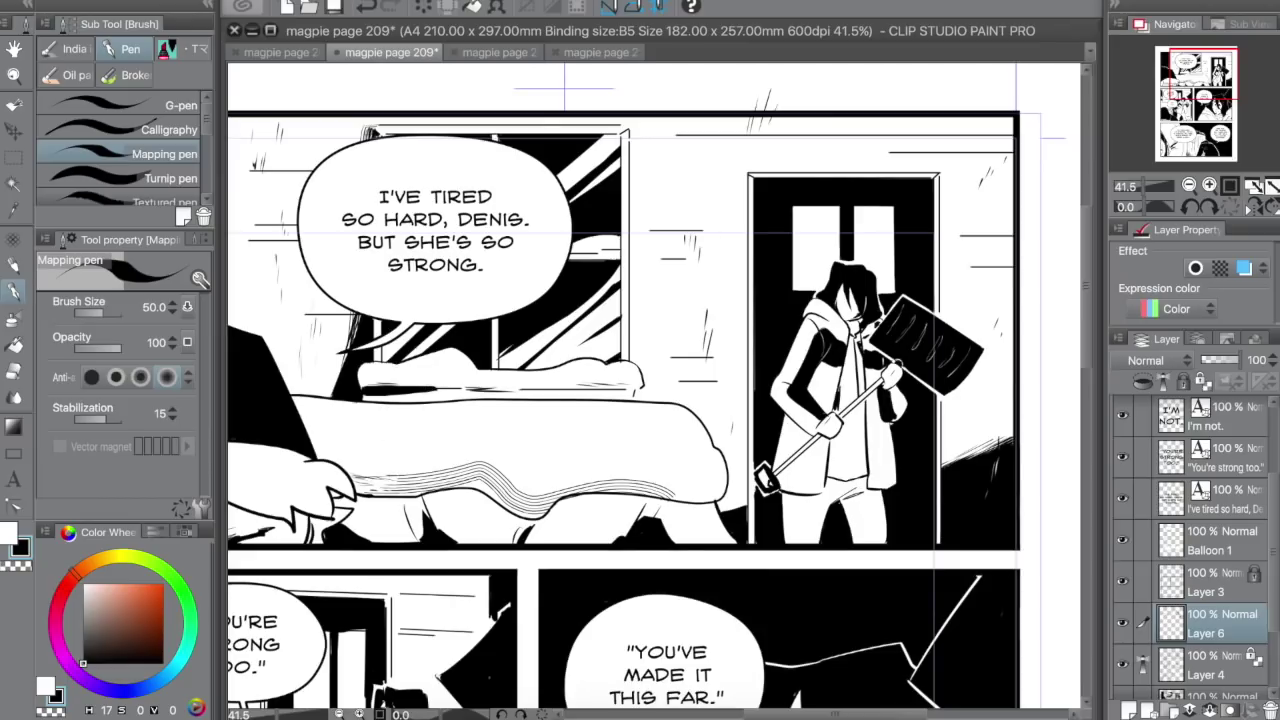
- Close and clean up the jagged hair tips of the foreground character in the first panel with black and white strokes
left_click_drag(1184, 98, 1172, 107)
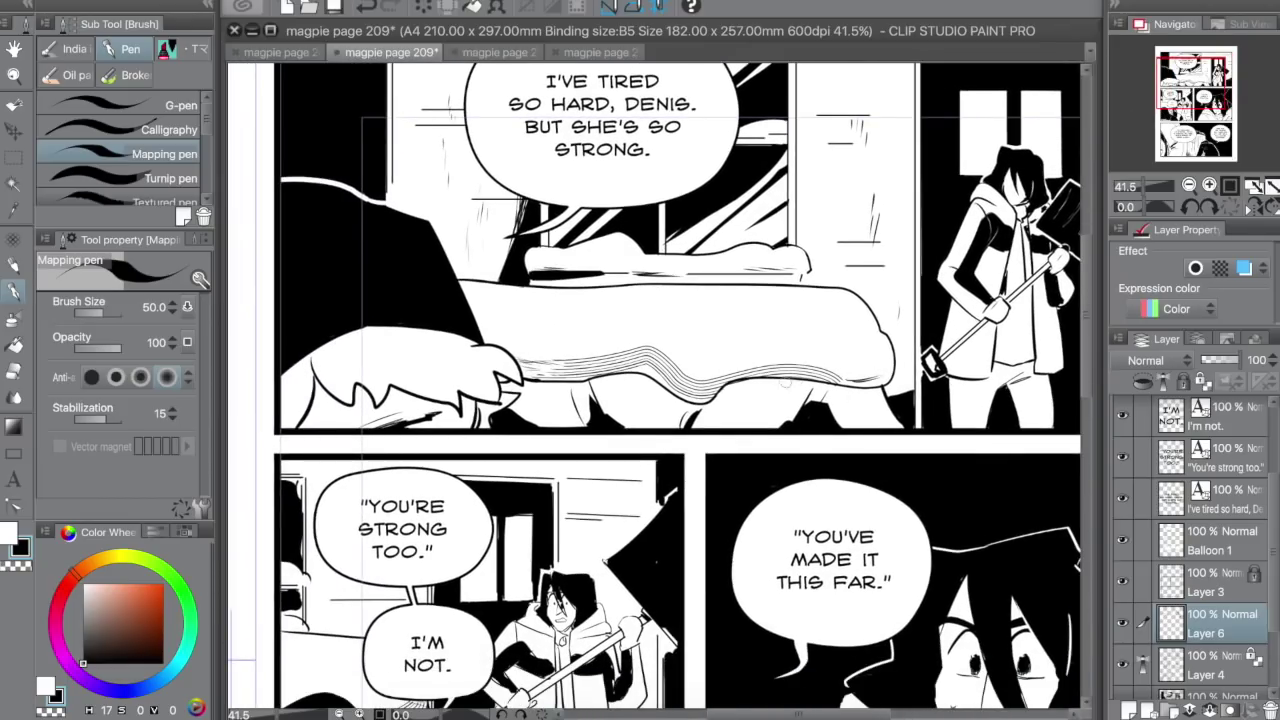
key("x")
key("x")
key("x")
key("x")
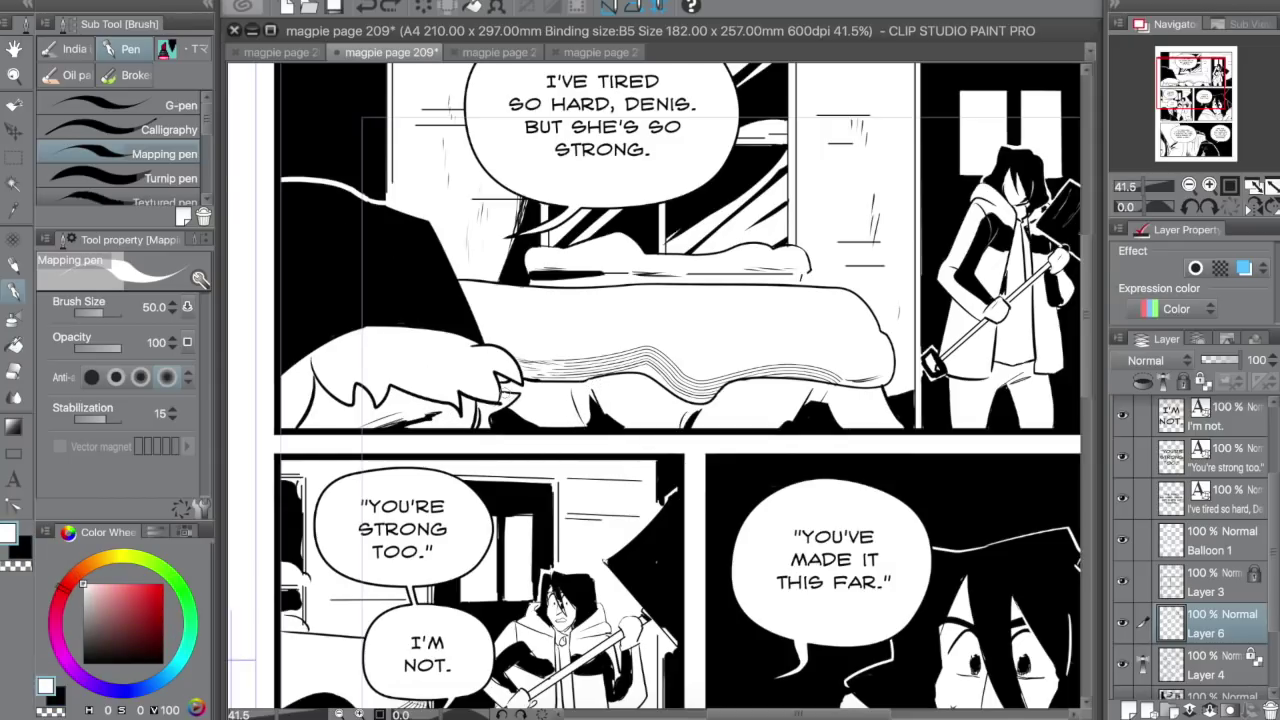
key("x")
key("x")
key("x")
key("x")
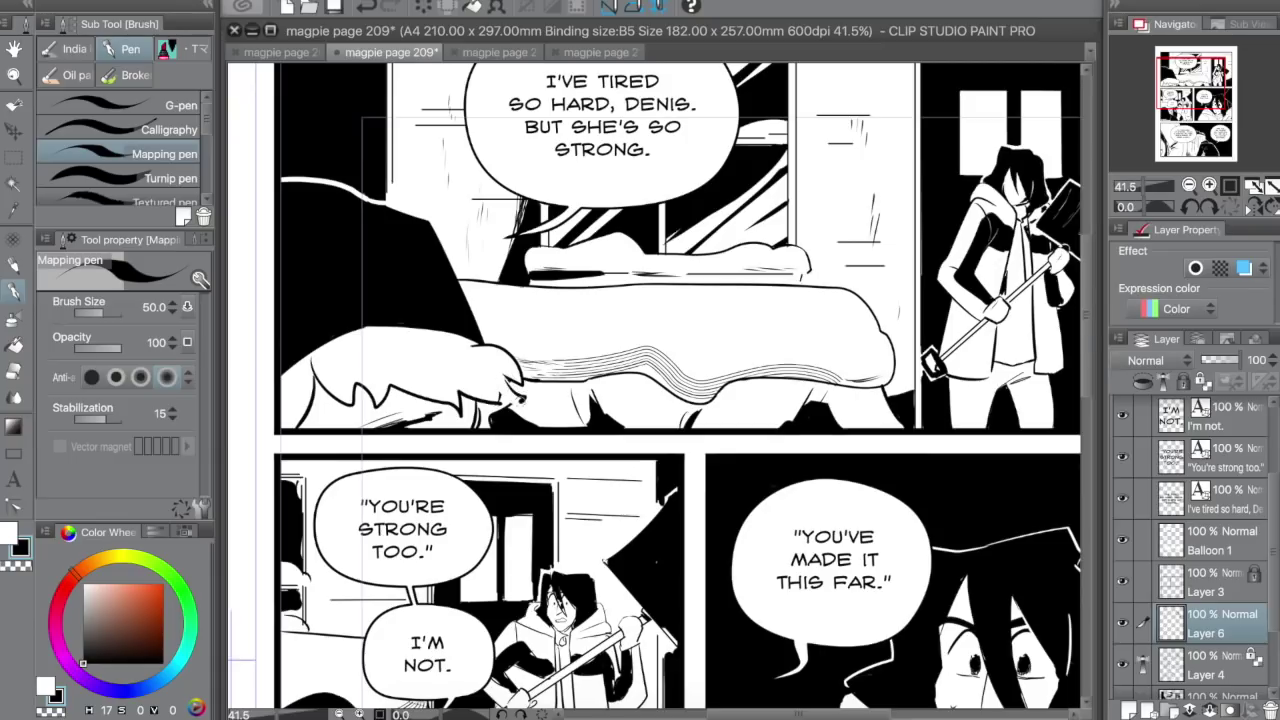
key("x")
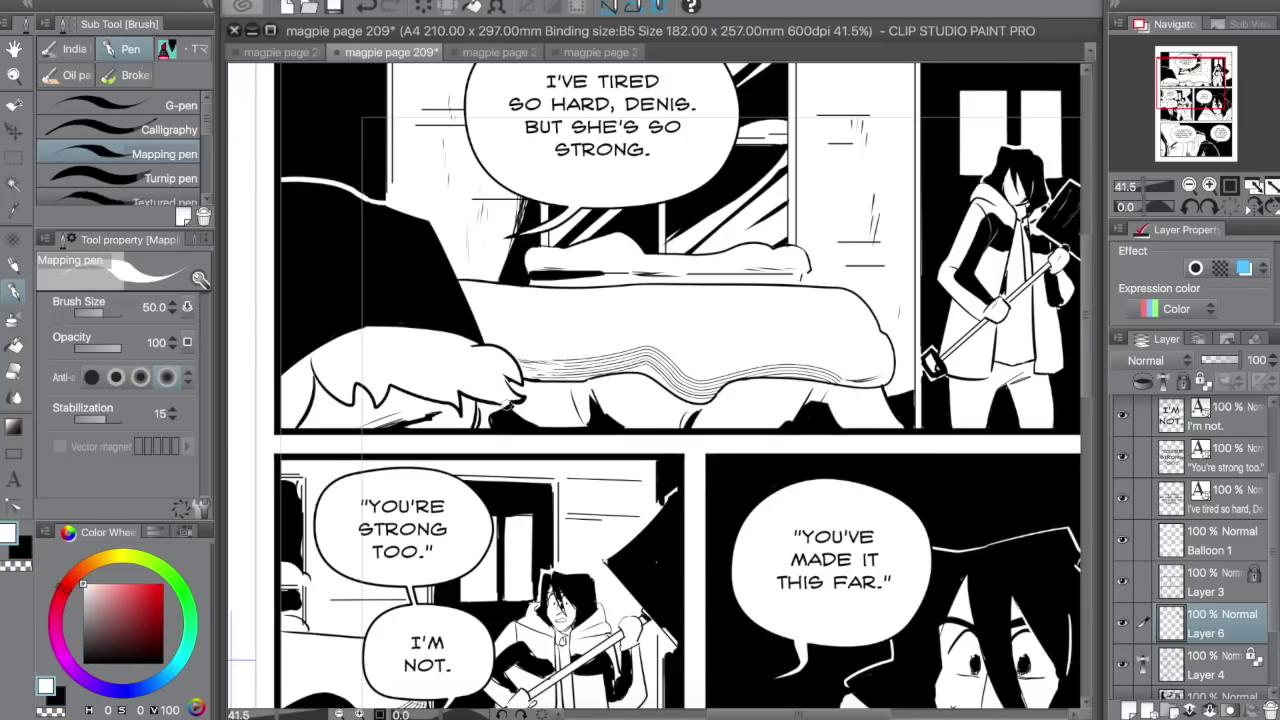
- Draw curved strand lines and pointed locks through the foreground character's light hair
key("x")
key("x")
left_click_drag(376, 402, 456, 404)
key("x")
left_click_drag(351, 405, 395, 409)
left_click_drag(380, 384, 467, 374)
mouse_move(412, 380)
left_mouse_down()
mouse_move(454, 407)
mouse_move(480, 396)
left_mouse_up()
key("x")
key("x")
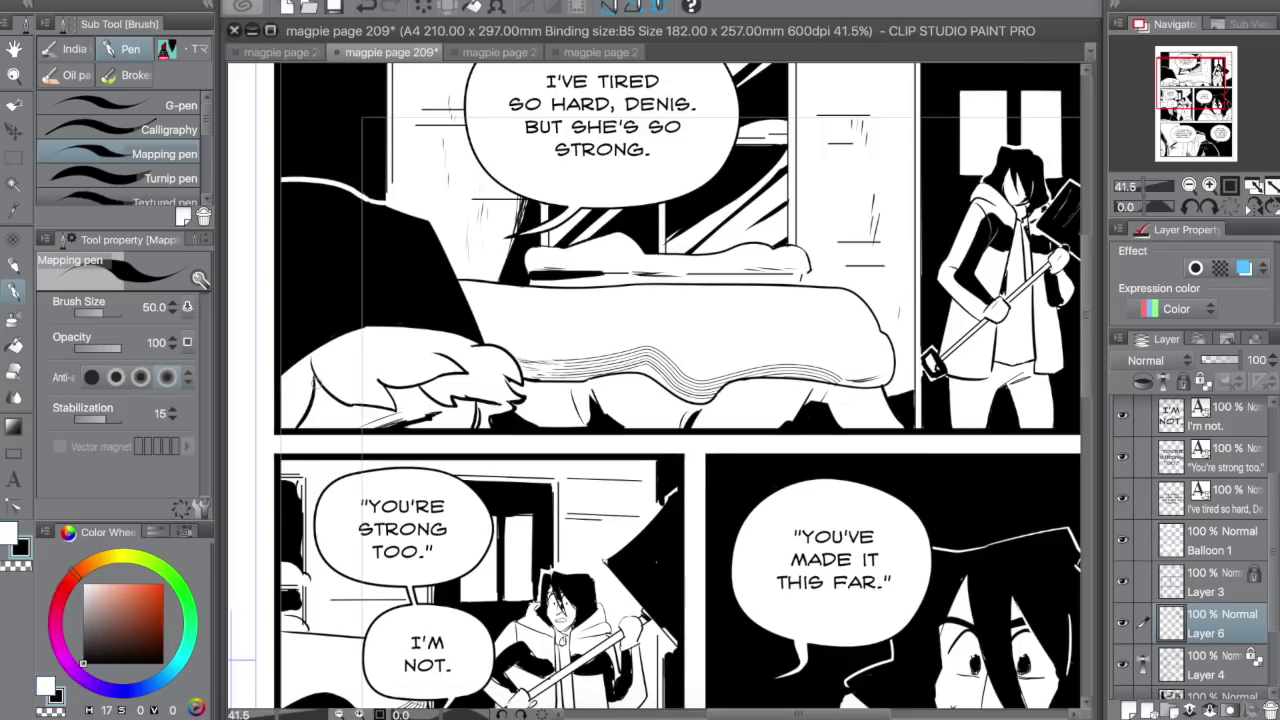
mouse_move(317, 381)
left_mouse_down()
mouse_move(303, 418)
mouse_move(316, 402)
left_mouse_up()
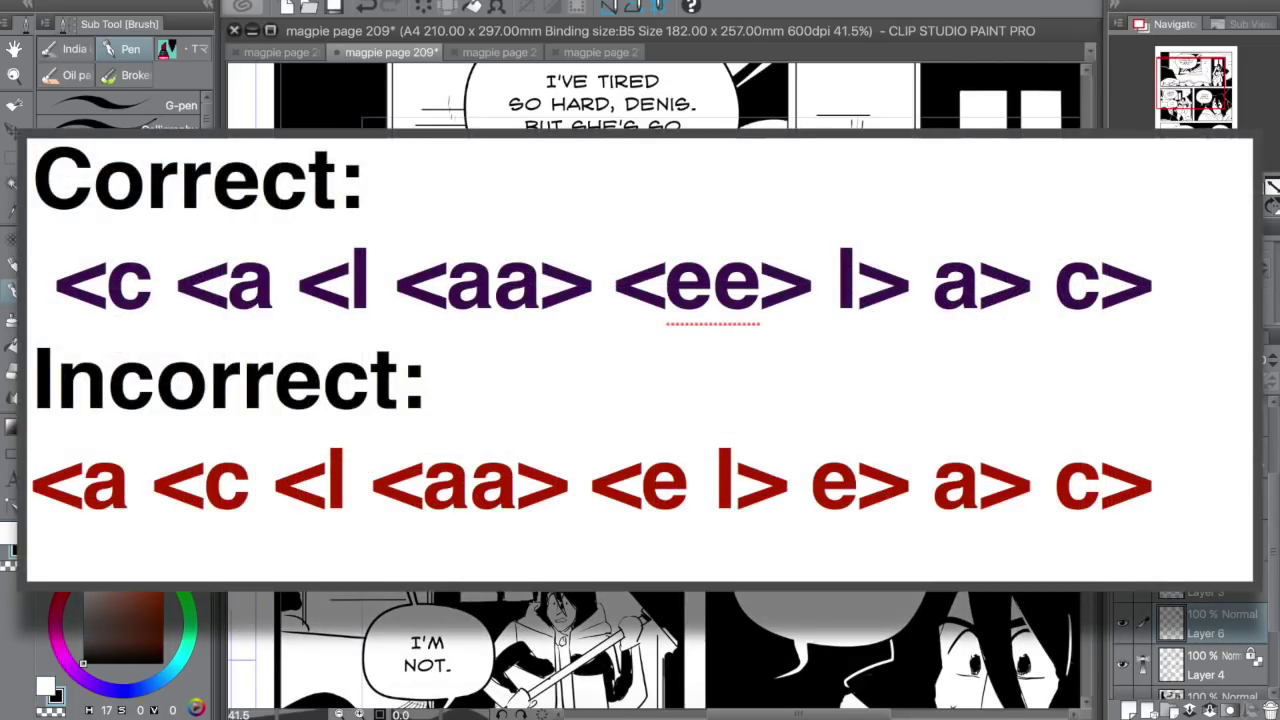
key("x")
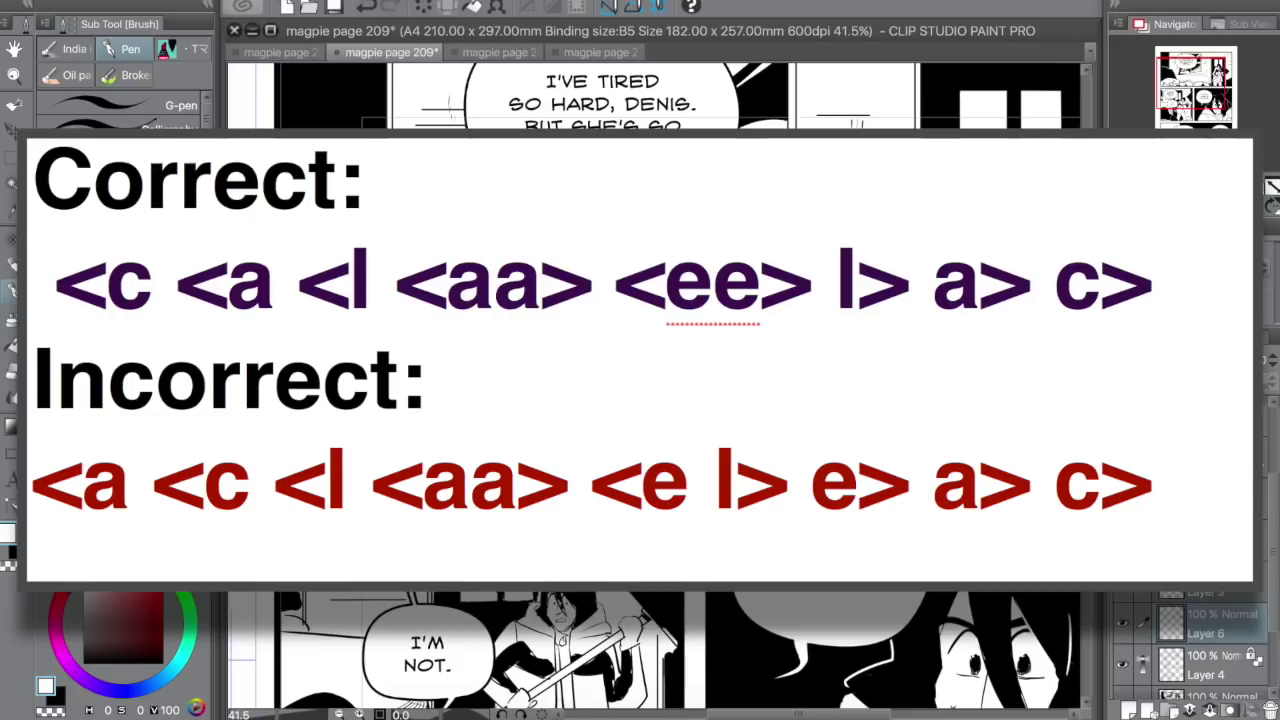
scroll(655, 390, "down", 10)
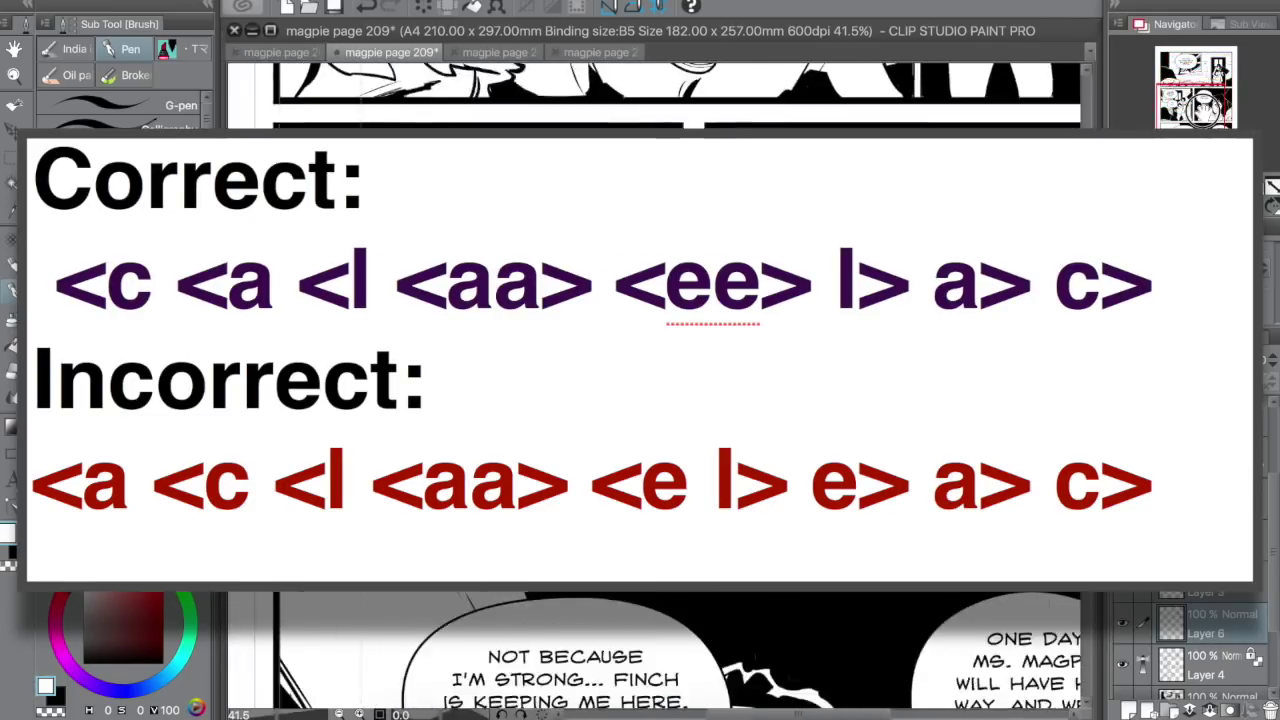
left_click_drag(1203, 110, 1199, 109)
key("x")
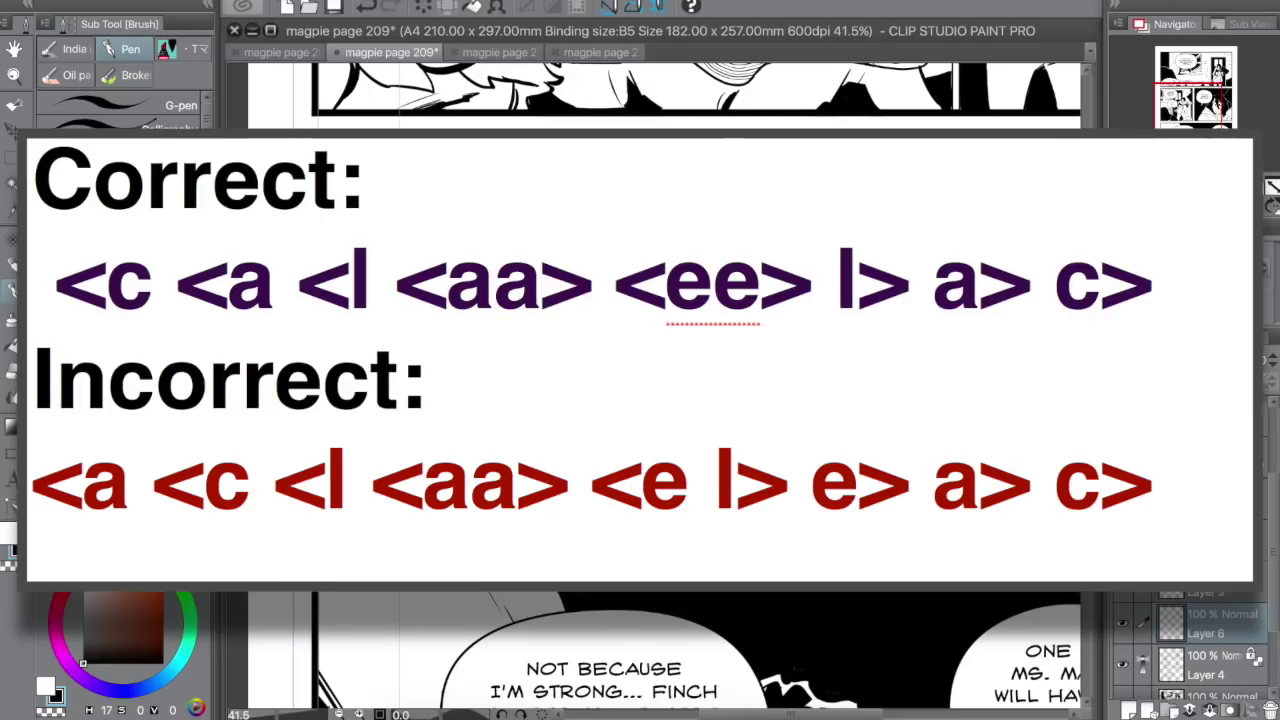
key("x")
key("x")
key("x")
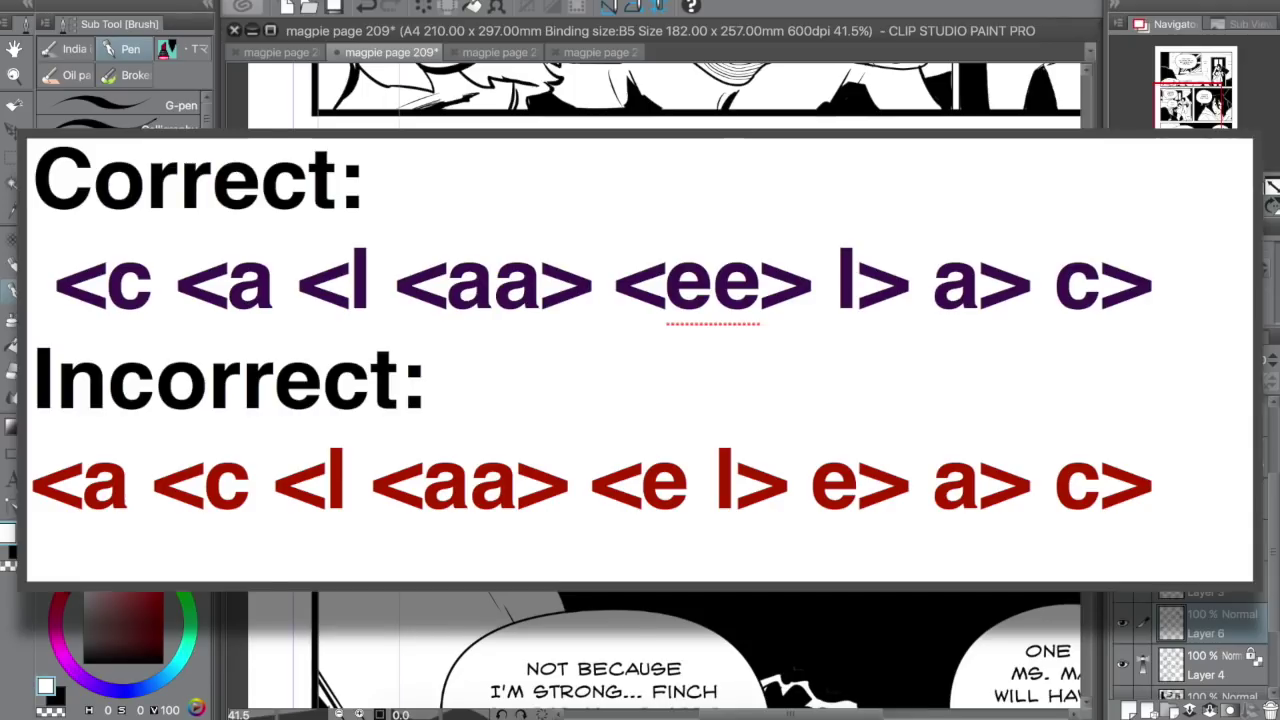
key("x")
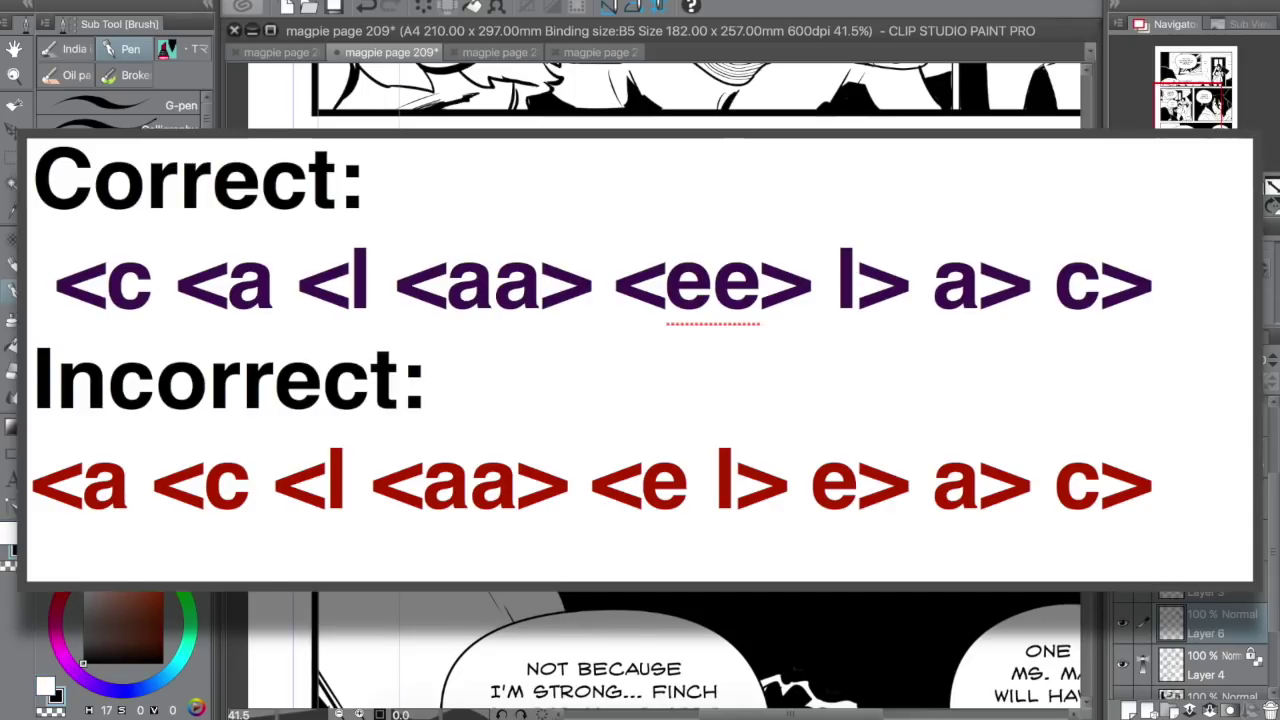
key("x")
key("x")
key("x")
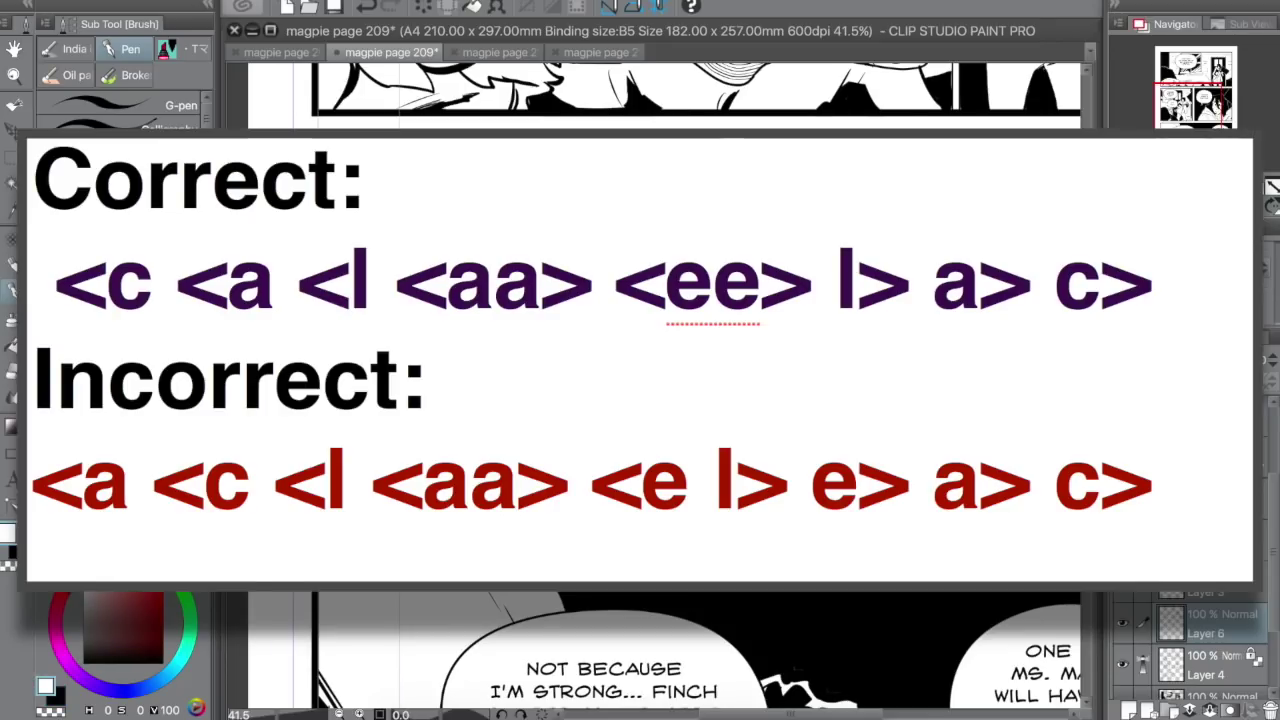
key("x")
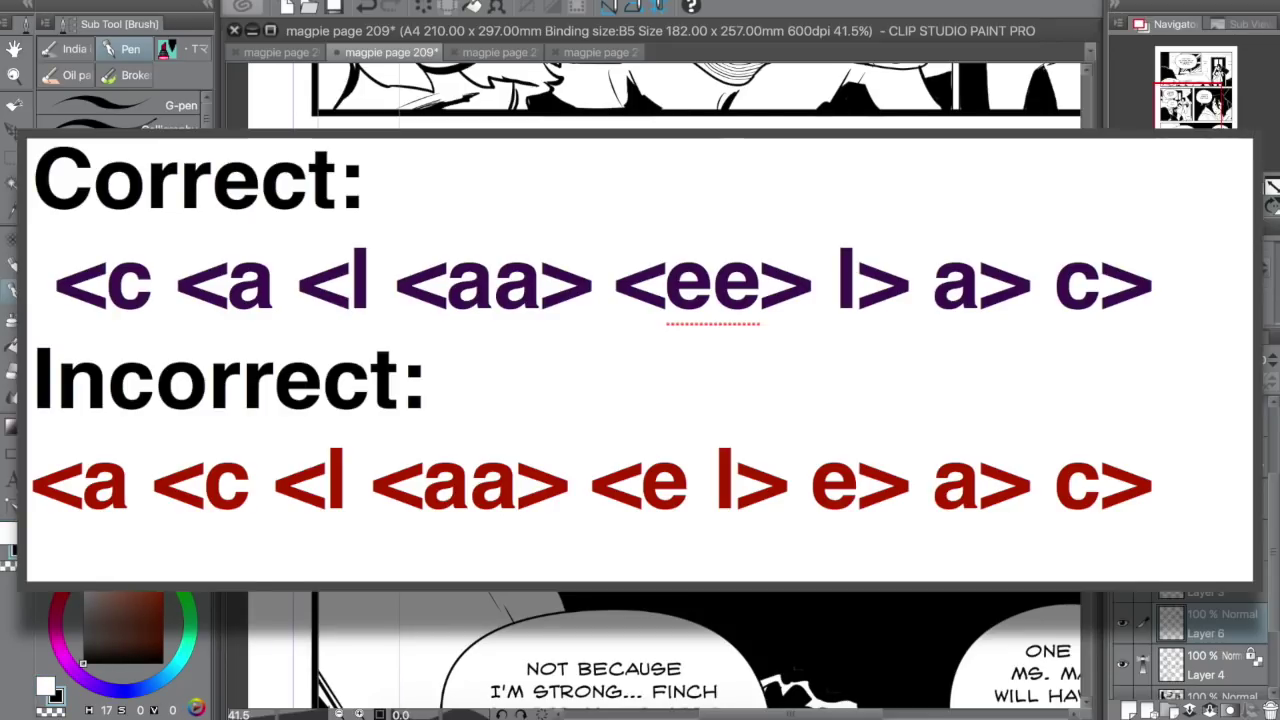
key("x")
key("x")
key("x")
key("x")
key("x")
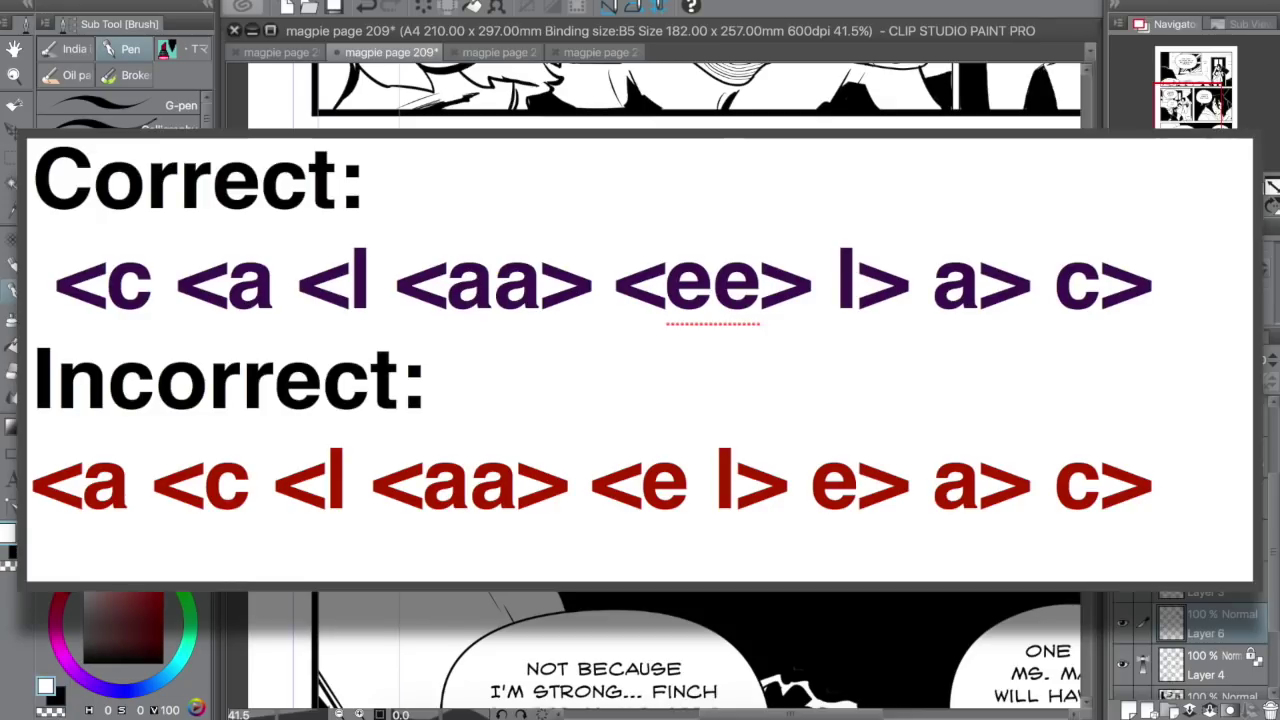
key("x")
key("x")
key("x")
key("x")
key("x")
key("x")
key("x")
key("x")
key("x")
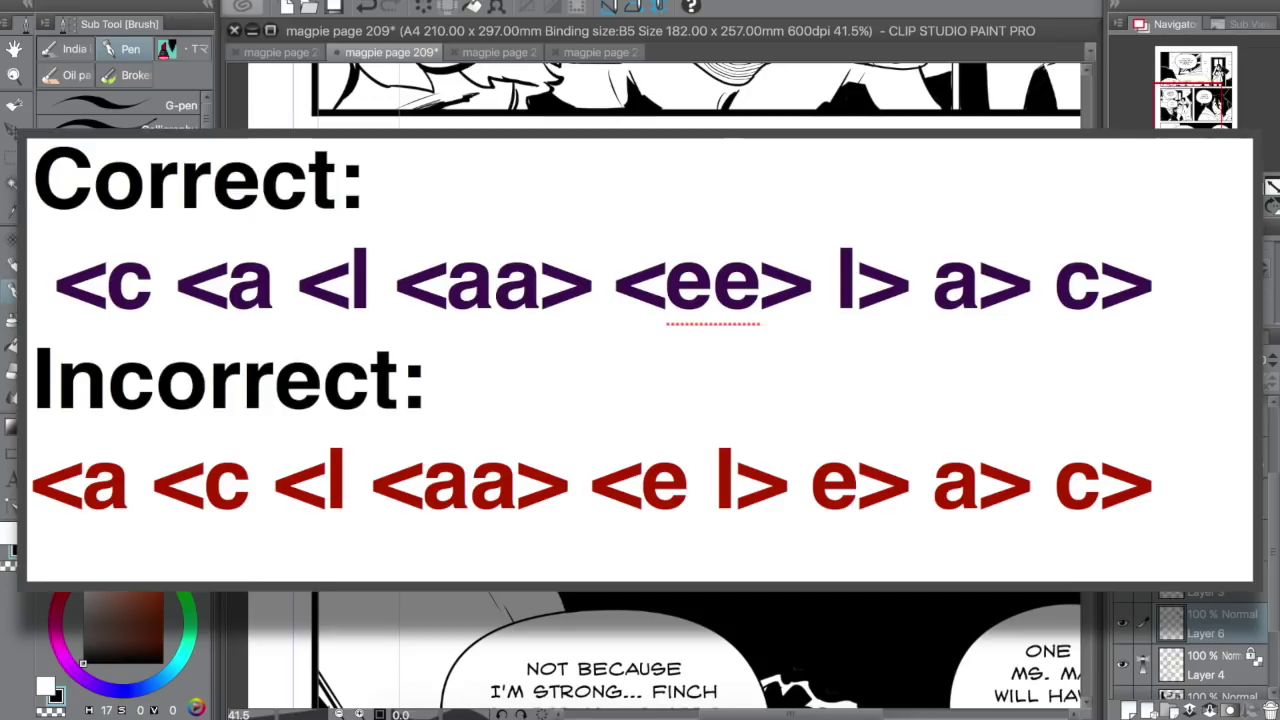
key("x")
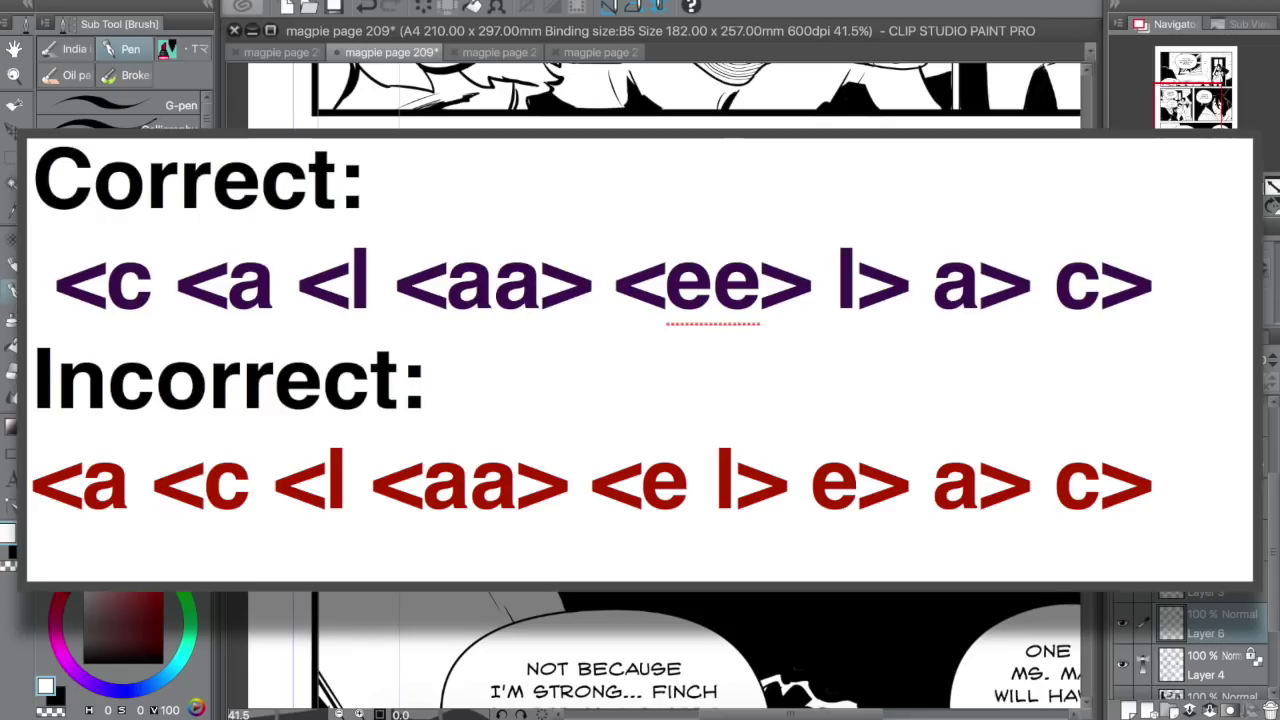
key("x")
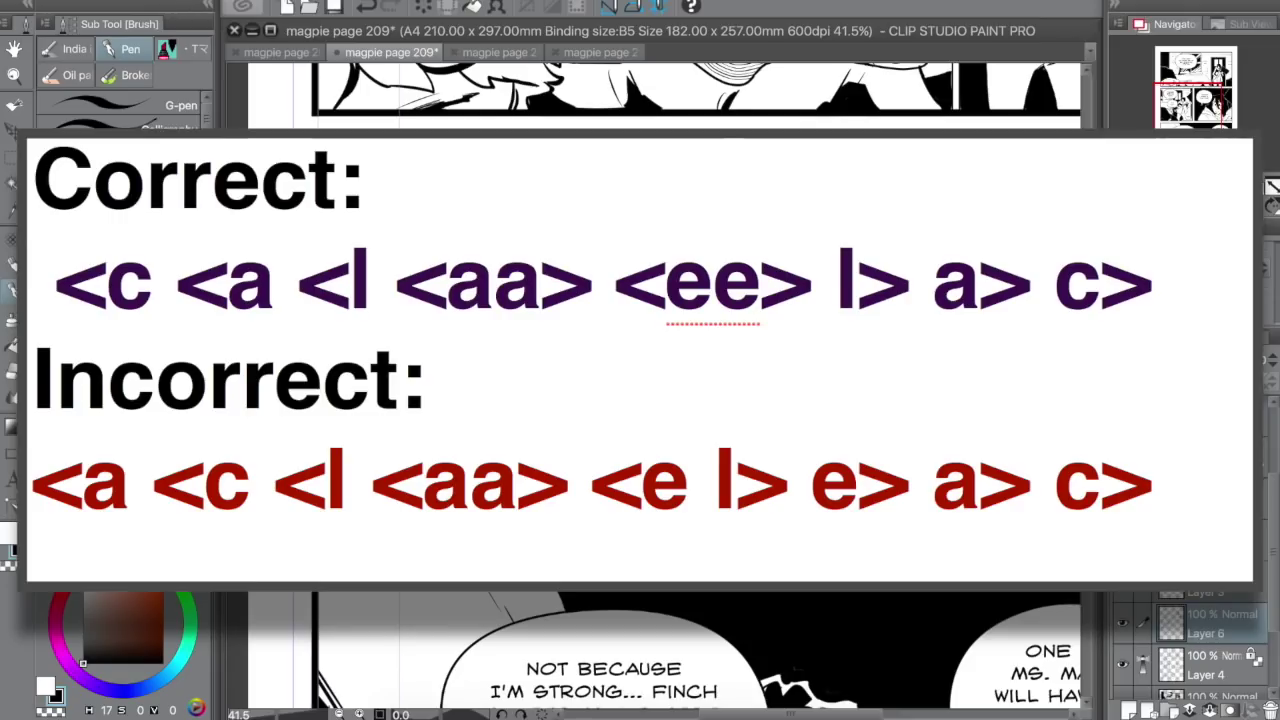
key("x")
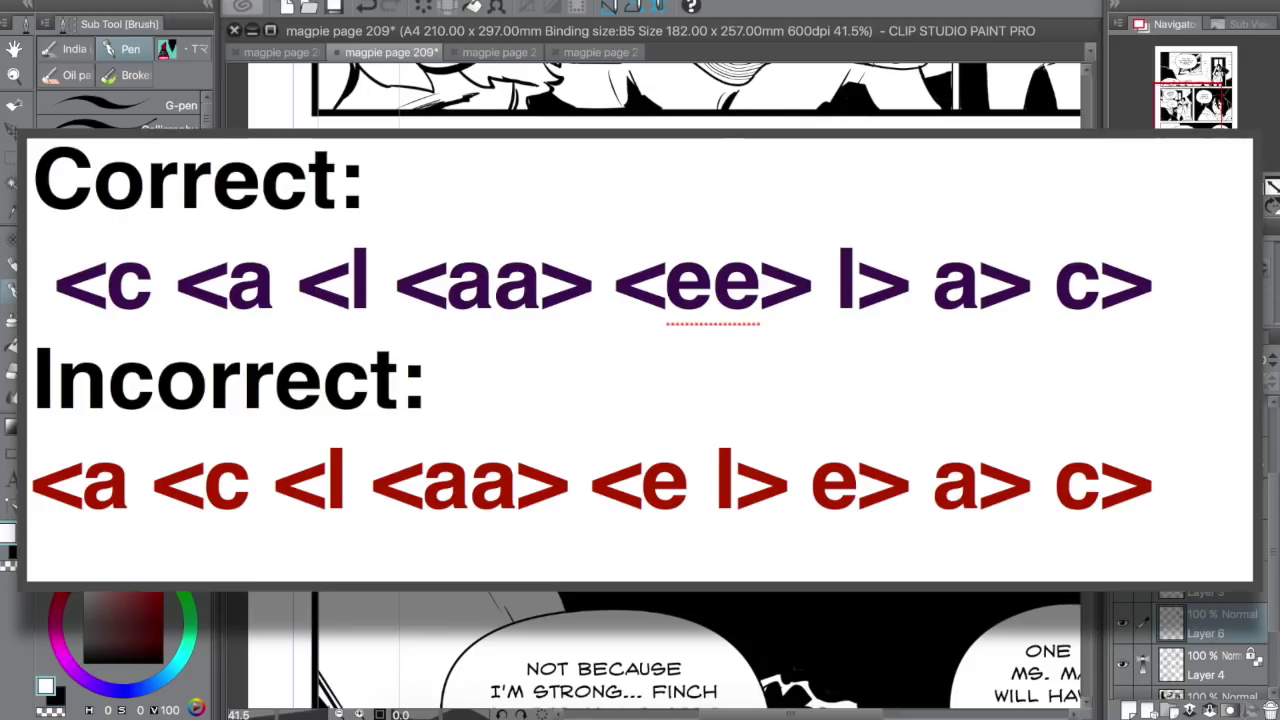
key("x")
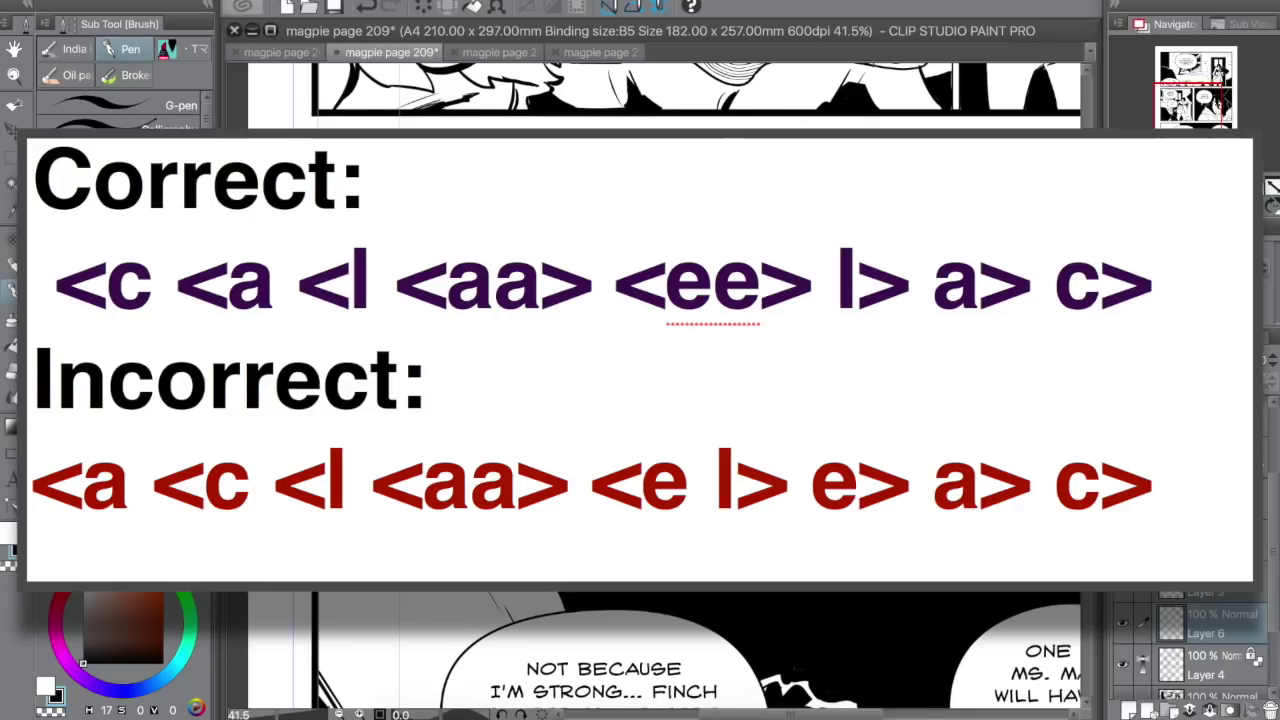
key("x")
key("x")
key("x")
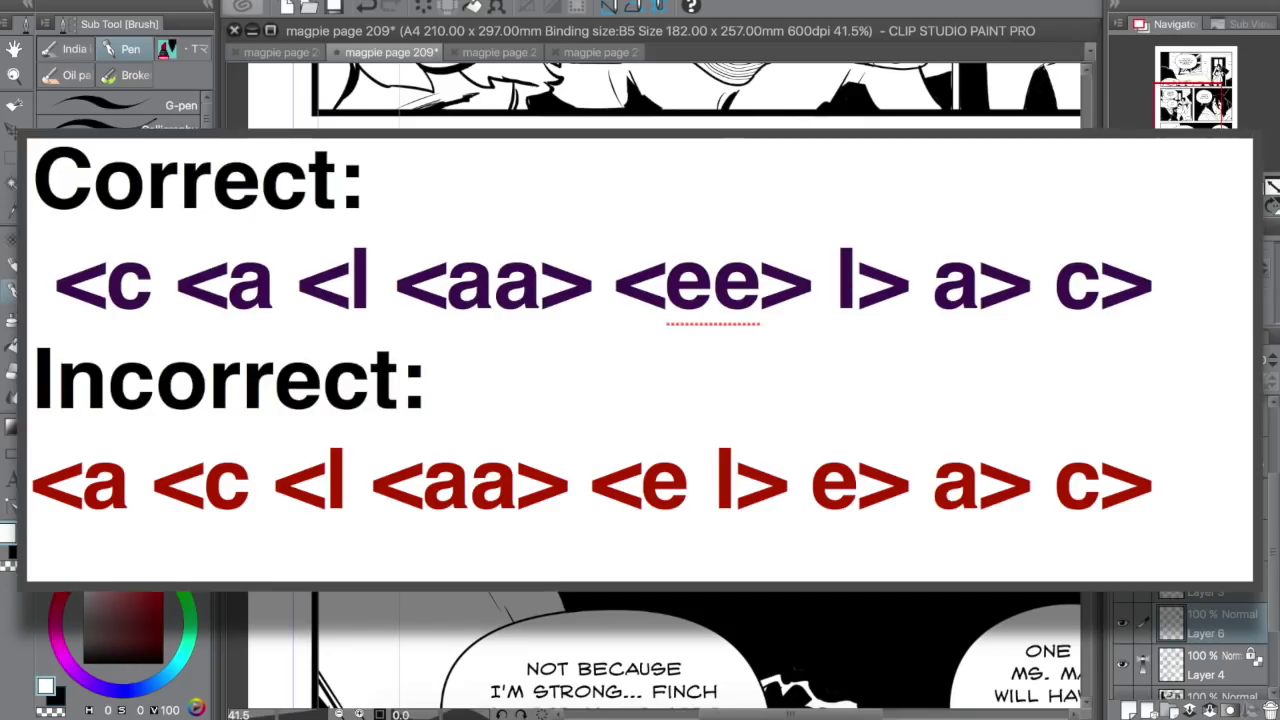
key("x")
key("x")
key("x")
key("x")
key("x")
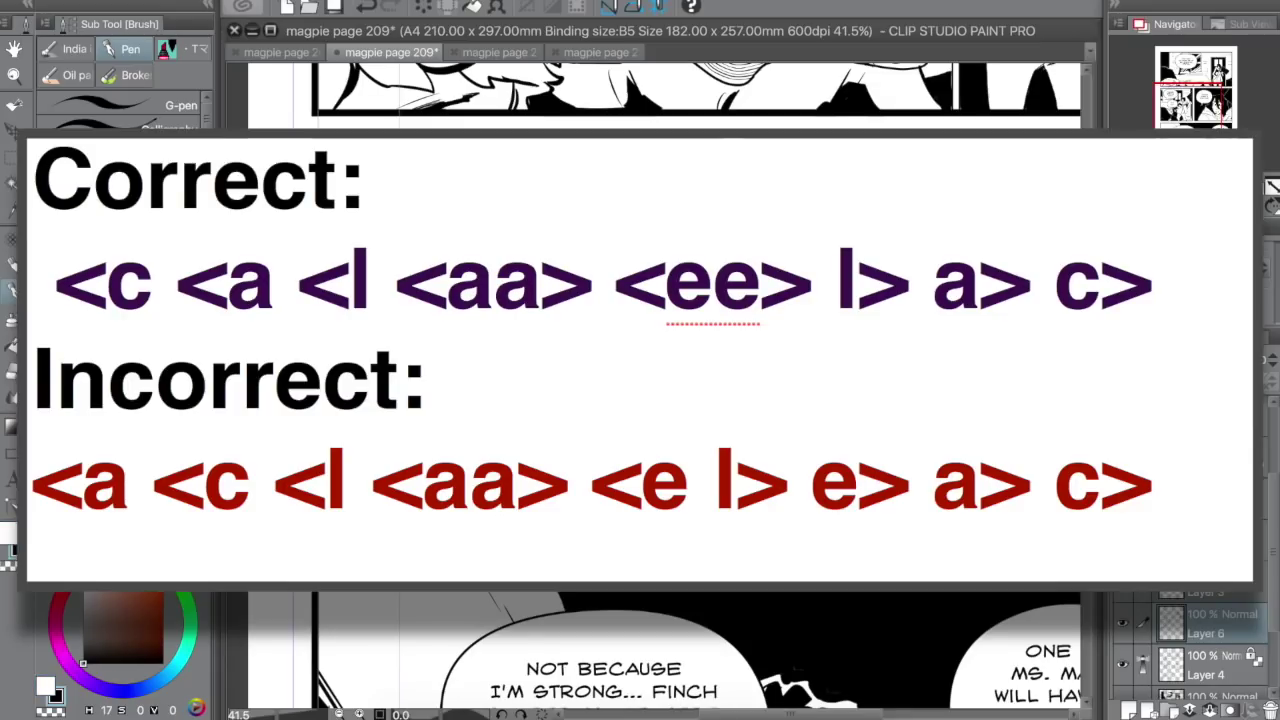
key("x")
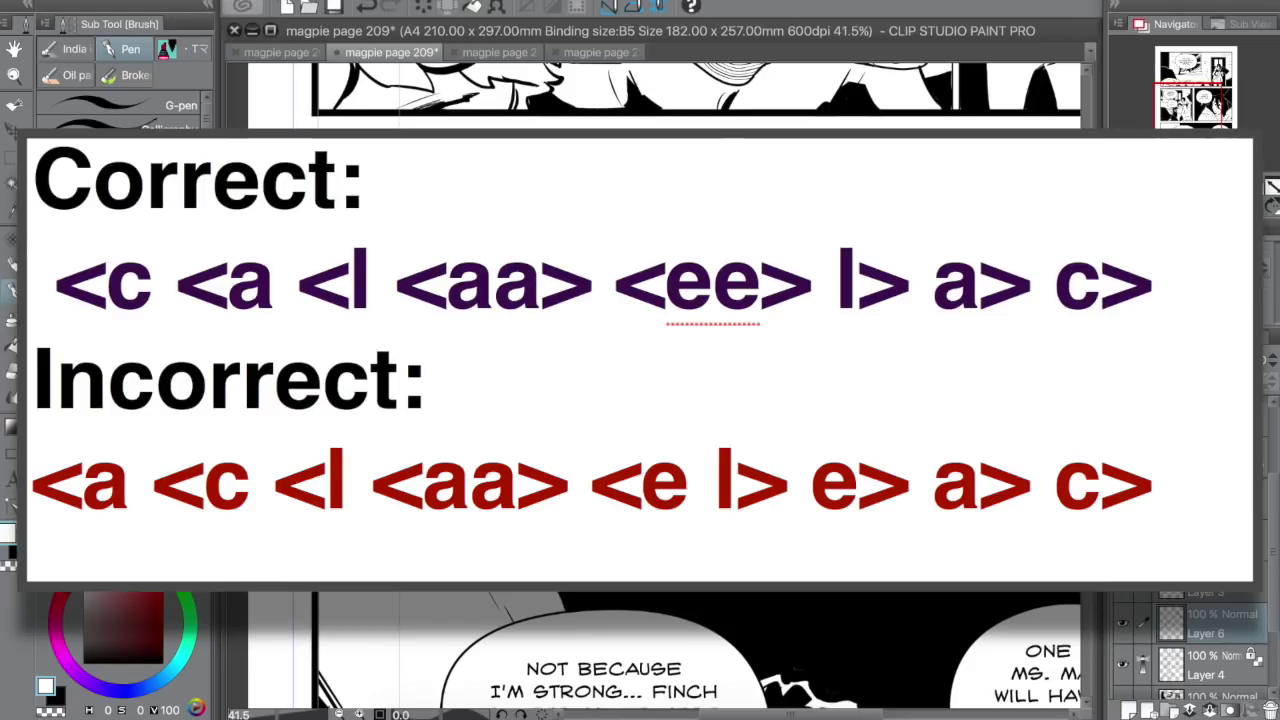
key("x")
key("x")
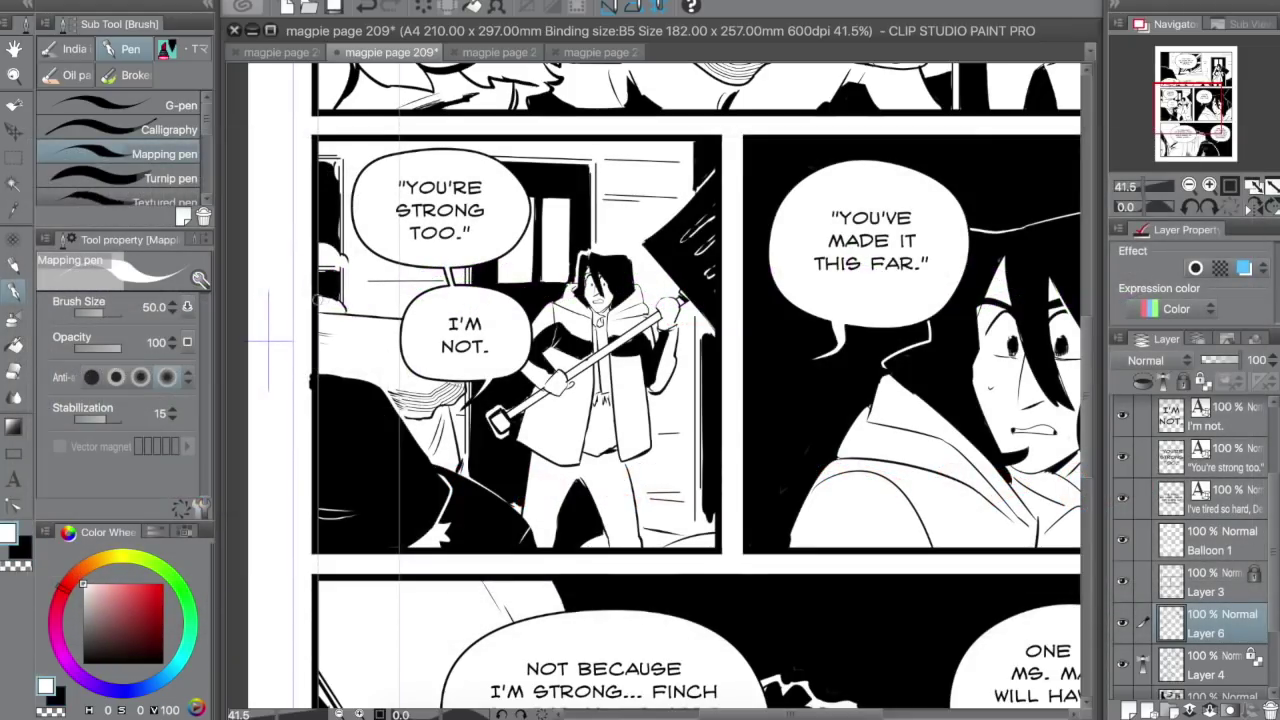
key("x")
key("x")
key("x")
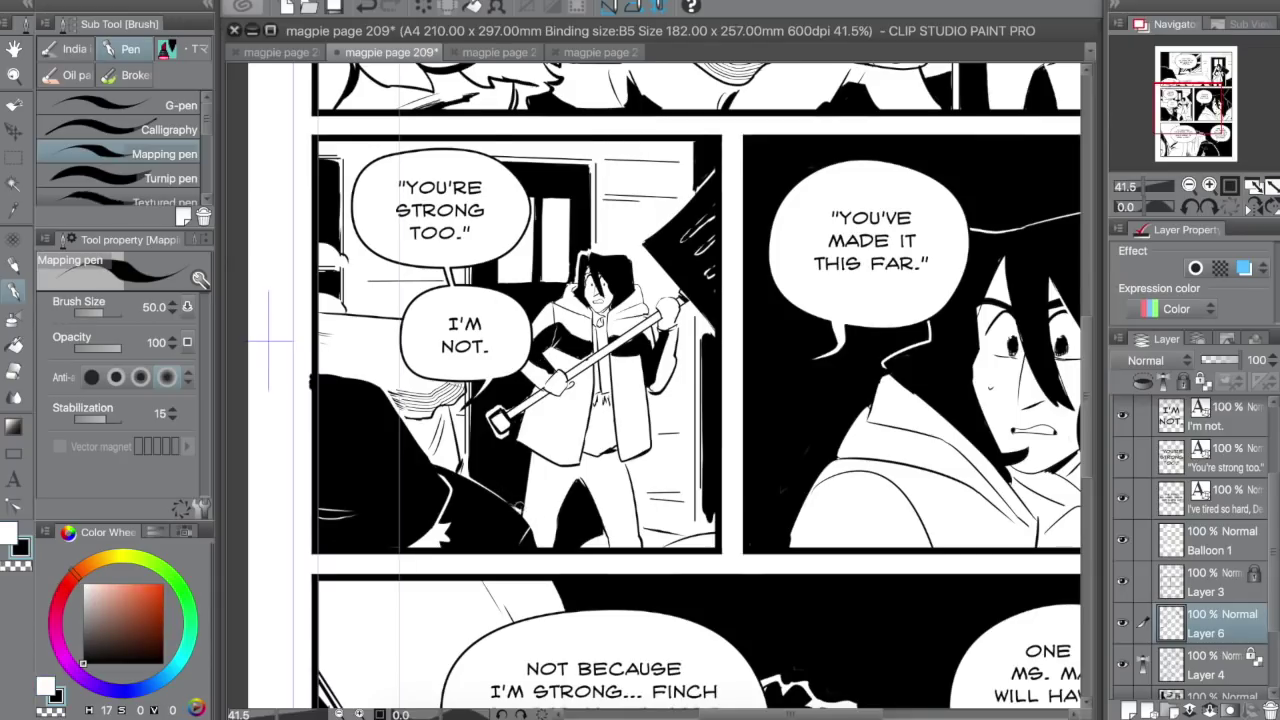
- Save the comic page file
key("h")
left_click_drag(715, 460, 601, 445)
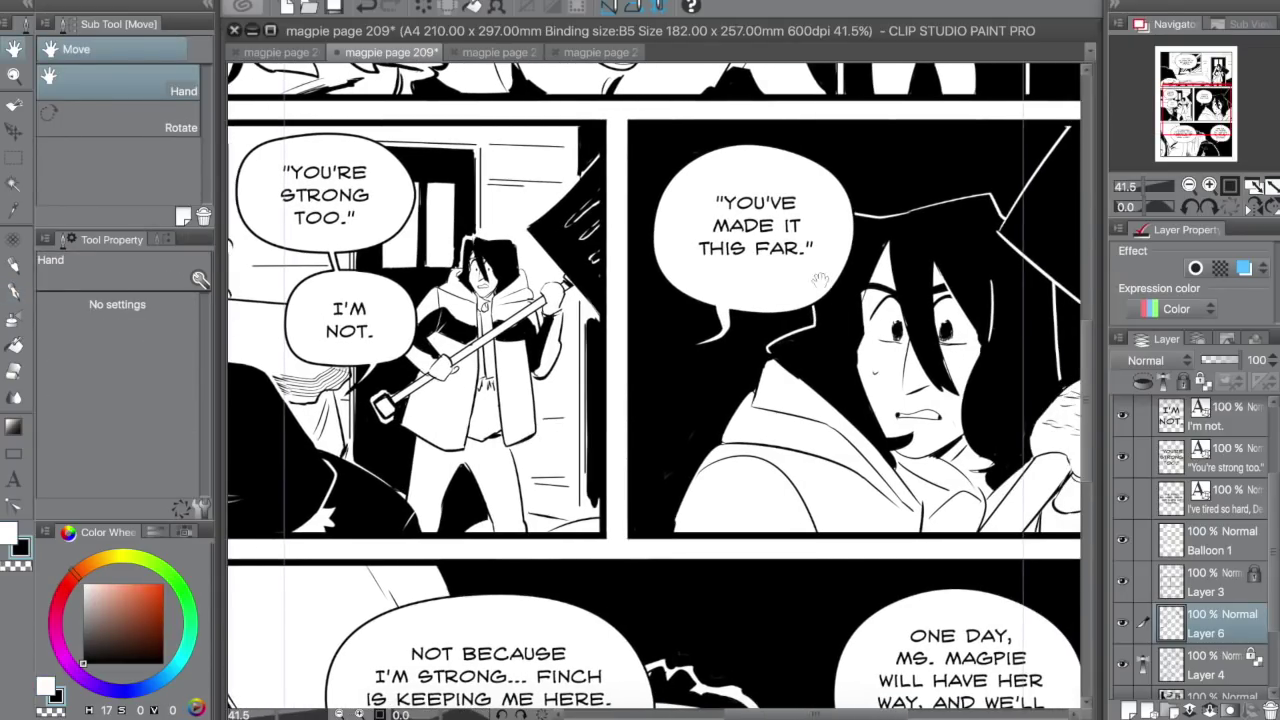
key("ctrl+s")
- Clean up the hair edge beside the face in the "You've made it this far" panel and add white highlight strands and hatching around the hair
left_click_drag(796, 330, 666, 324)
key("p")
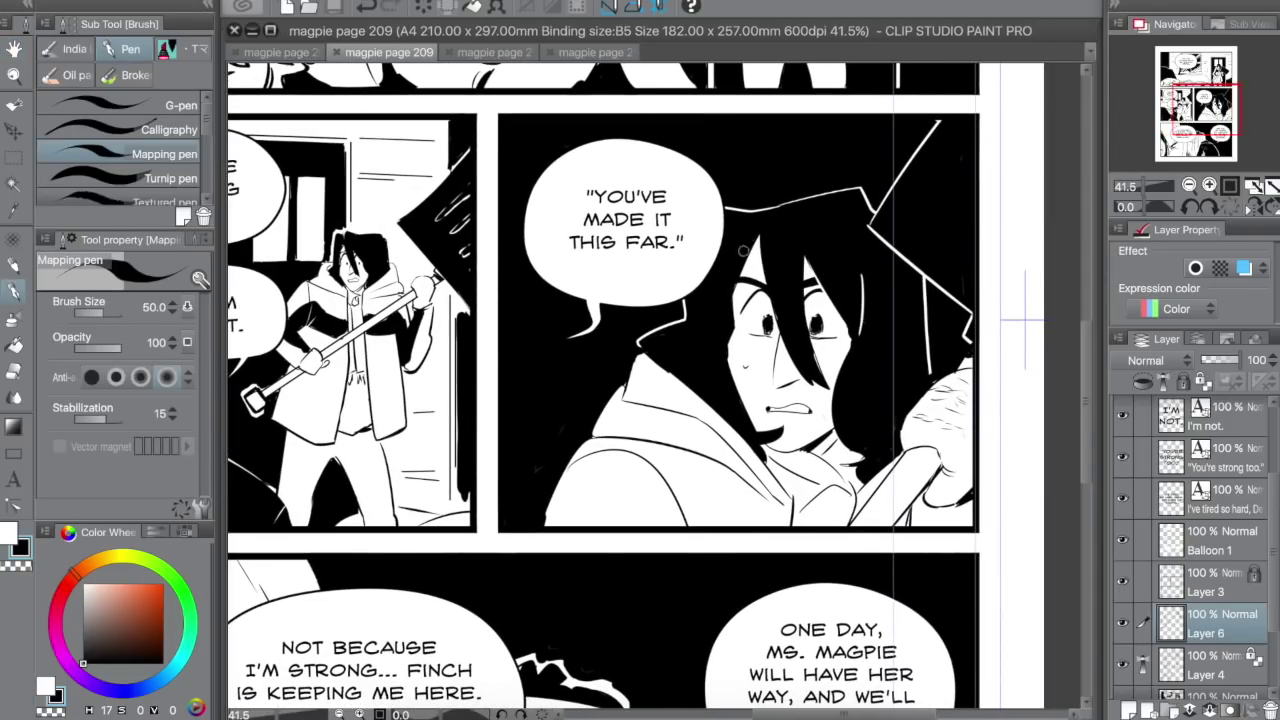
left_click_drag(735, 292, 762, 236)
key("x")
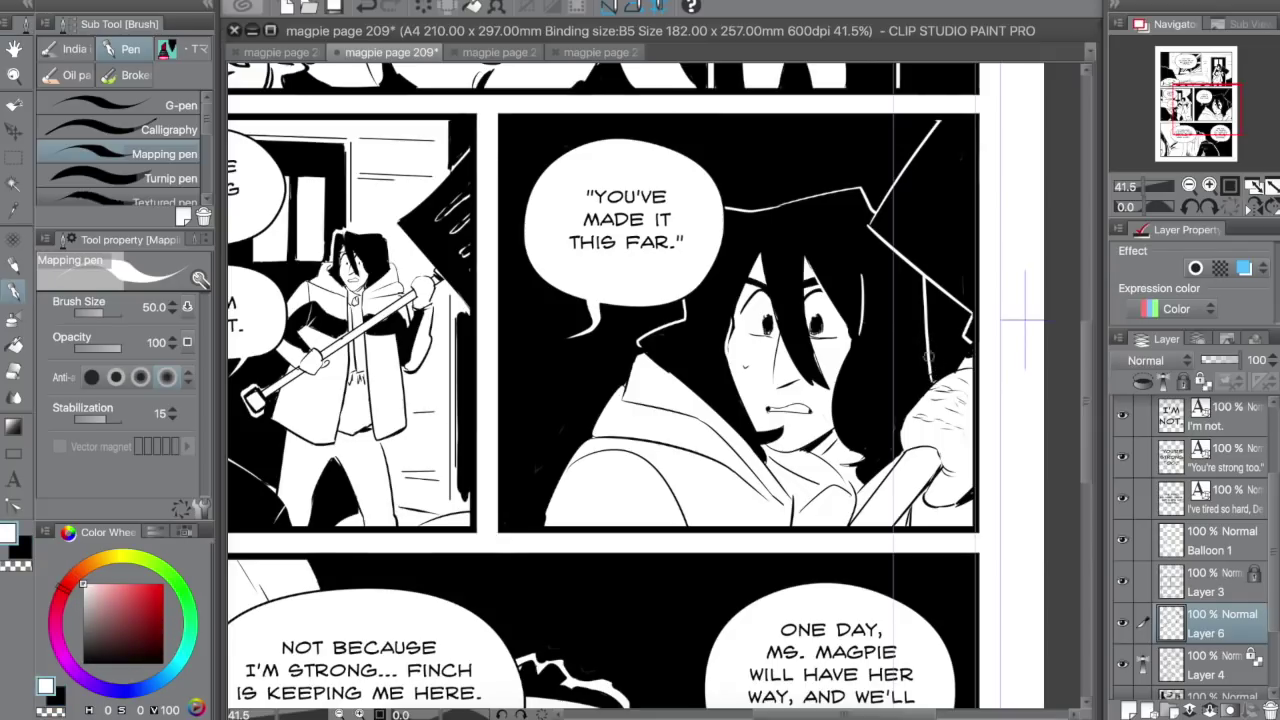
mouse_move(928, 366)
left_mouse_down()
mouse_move(918, 298)
mouse_move(918, 330)
left_mouse_up()
mouse_move(692, 318)
left_mouse_down()
mouse_move(686, 286)
mouse_move(690, 296)
left_mouse_up()
left_click_drag(640, 344, 720, 408)
mouse_move(887, 333)
left_mouse_down()
mouse_move(883, 430)
mouse_move(849, 356)
left_mouse_up()
key("x")
key("x")
key("x")
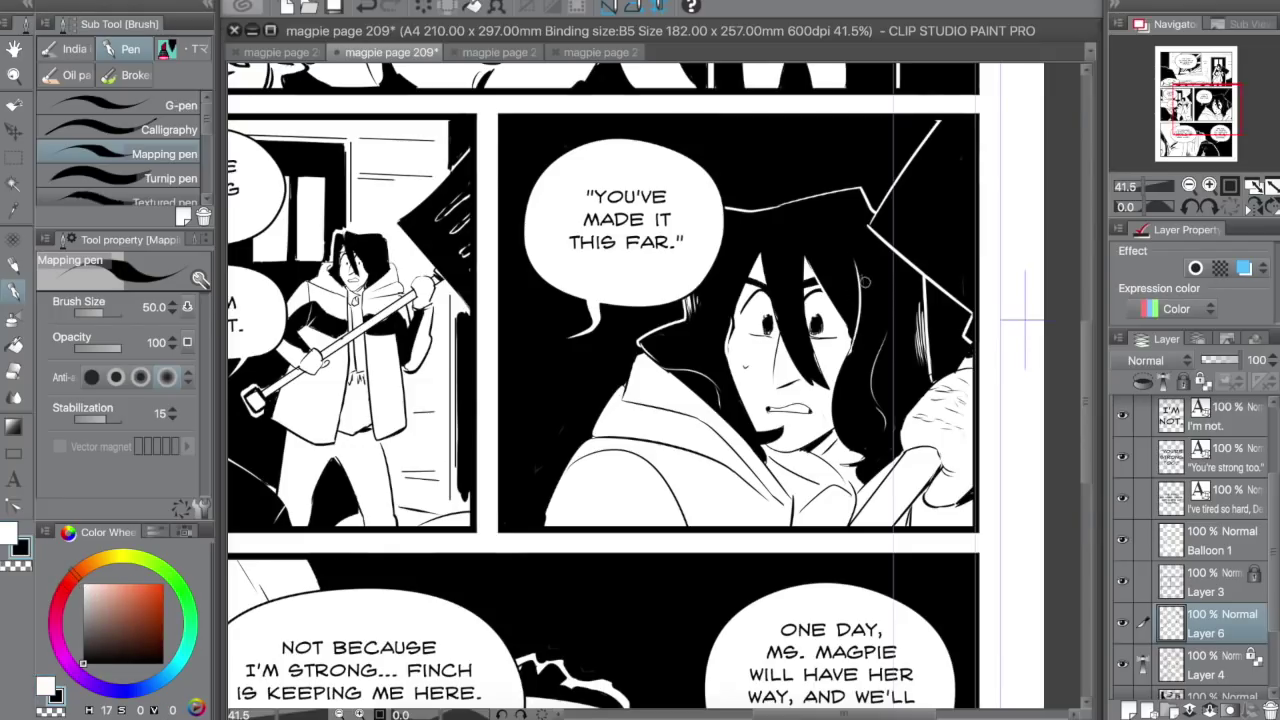
- Draw a white highlight on the large black shape above the character's hand and shade the handle just below the hand in black
key("x")
left_click_drag(968, 156, 955, 220)
key("x")
key("ctrl+z")
mouse_move(932, 448)
left_mouse_down()
mouse_move(938, 465)
mouse_move(918, 483)
left_mouse_up()
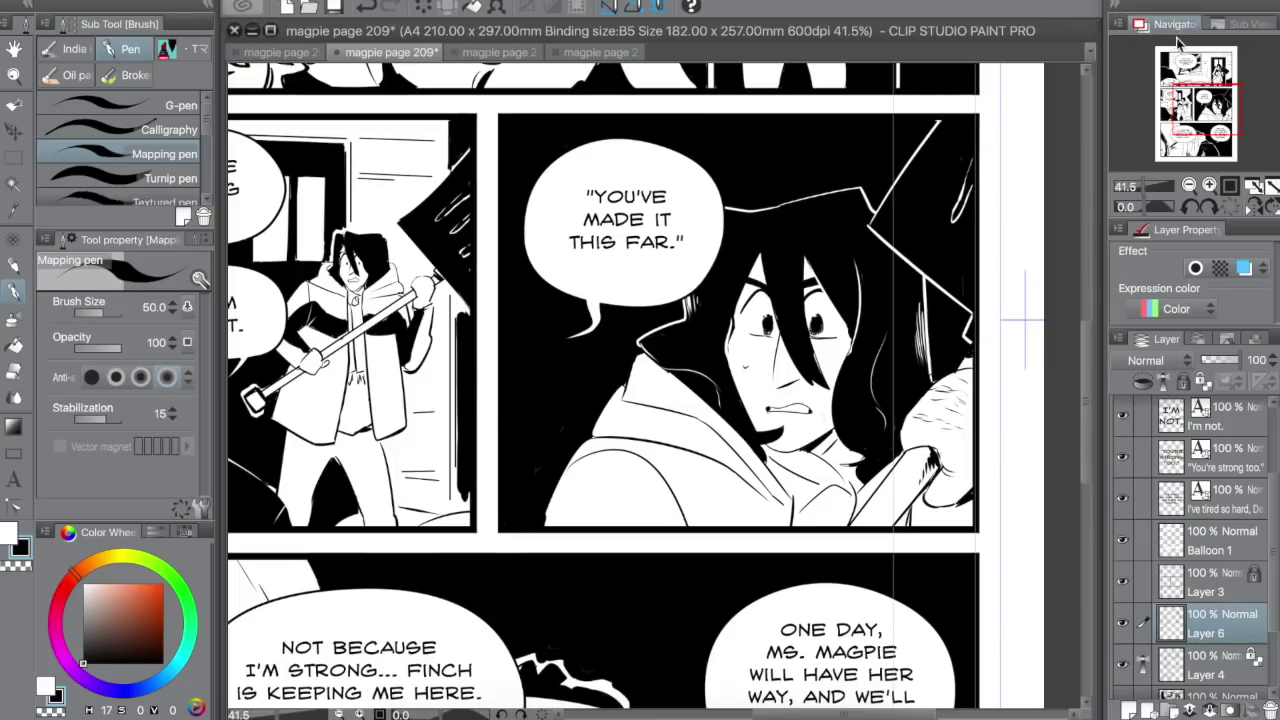
- Block in a solid black patch on the sleeve at the lower border of the "You've made it this far" panel
left_click_drag(1193, 120, 1187, 118)
mouse_move(733, 556)
left_mouse_down()
mouse_move(758, 521)
mouse_move(796, 549)
mouse_move(772, 551)
mouse_move(787, 550)
mouse_move(766, 529)
mouse_move(739, 551)
mouse_move(754, 521)
mouse_move(759, 549)
mouse_move(733, 552)
mouse_move(745, 538)
left_mouse_up()
key("ctrl+z")
key("g")
key("p")
key("ctrl+z")
key("e")
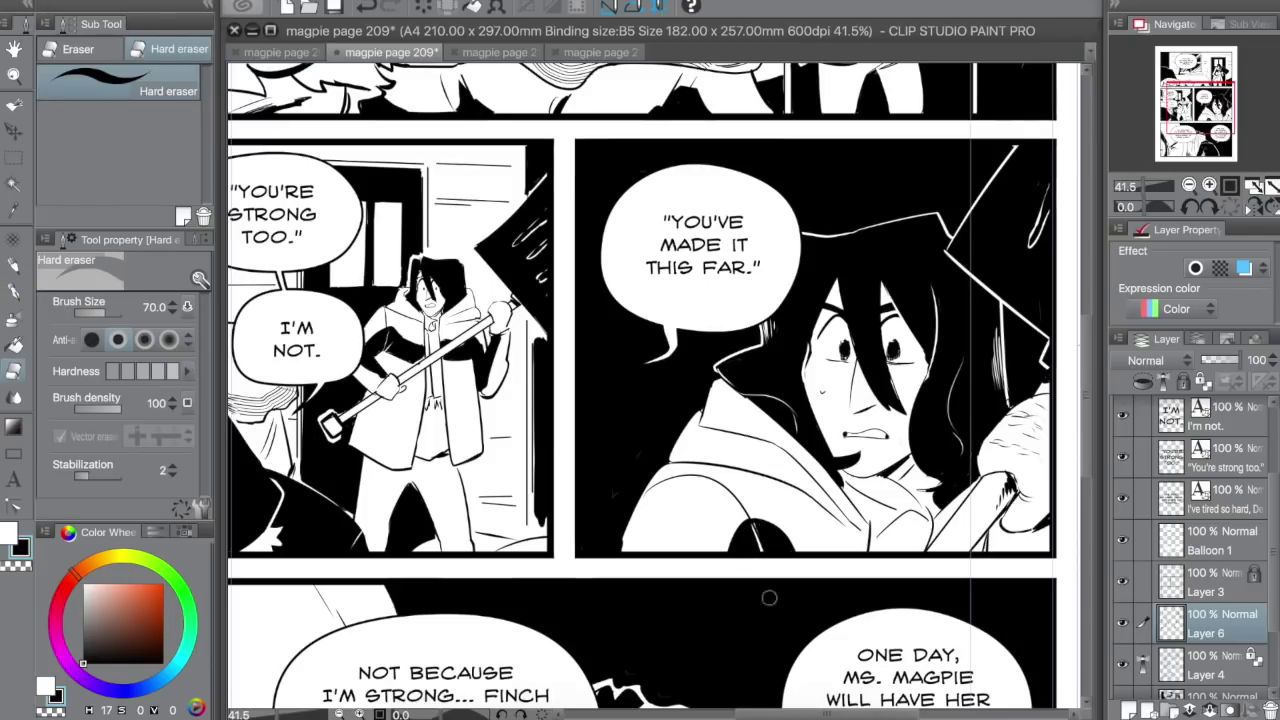
- Add short fold lines to the coat front beside the handle in the same panel
key("p")
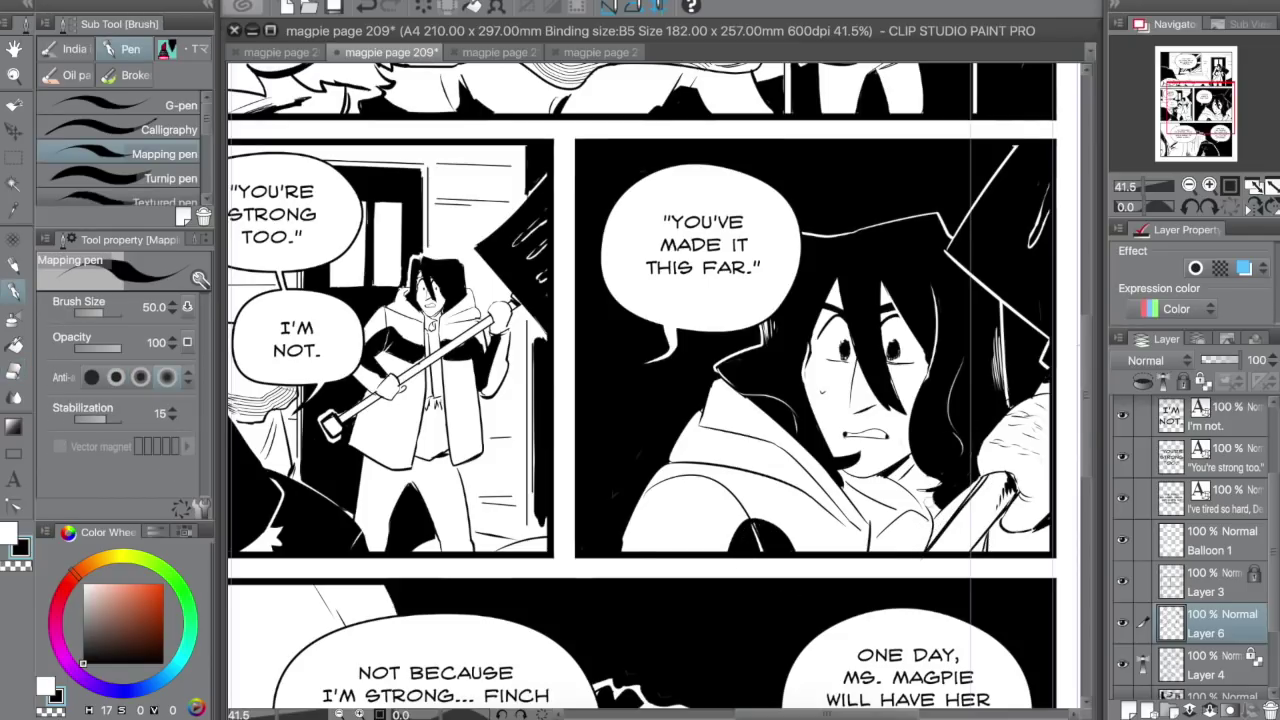
left_click_drag(872, 512, 889, 516)
mouse_move(887, 515)
left_mouse_down()
mouse_move(876, 518)
mouse_move(903, 546)
mouse_move(875, 551)
left_mouse_up()
left_click_drag(932, 543, 949, 531)
key("ctrl+z")
- Extend the black shadow at the left end of the last panel past its border and thicken the upper fold stroke beside it
left_click_drag(1188, 126, 1191, 141)
left_click_drag(286, 288, 247, 232)
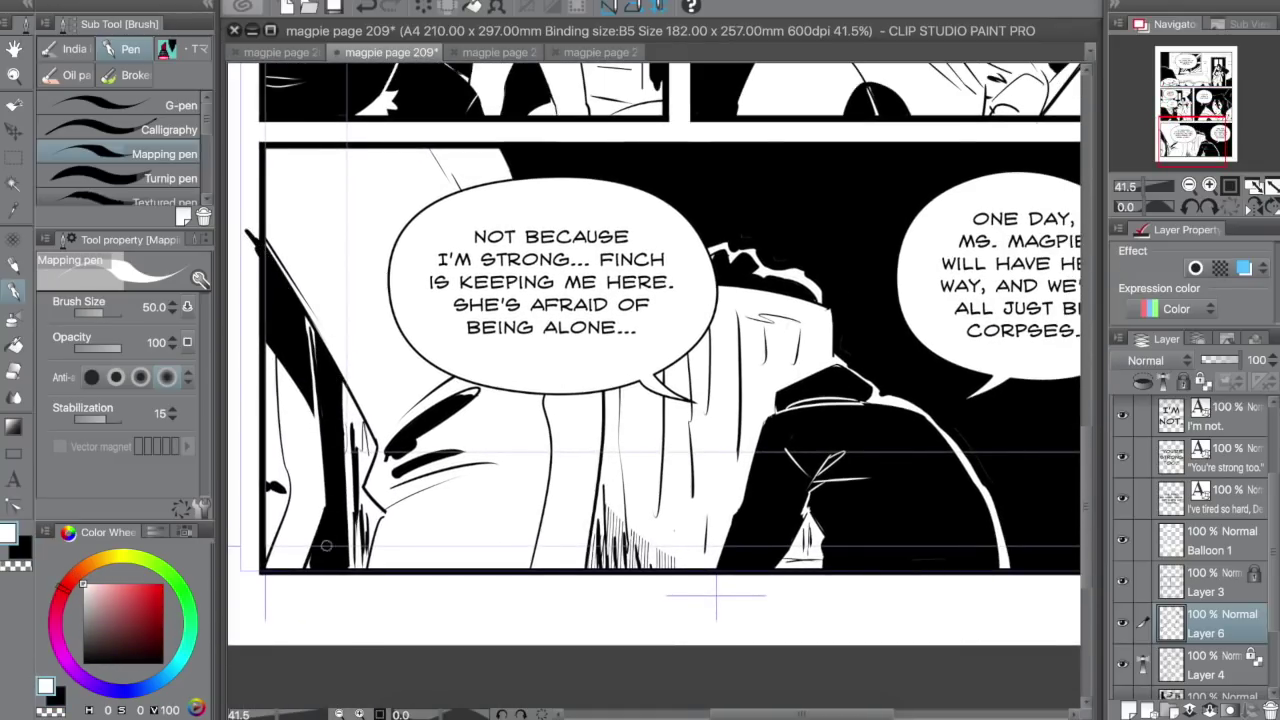
left_click_drag(313, 562, 304, 579)
mouse_move(390, 456)
left_mouse_down()
mouse_move(380, 464)
mouse_move(426, 432)
mouse_move(380, 472)
mouse_move(440, 422)
left_mouse_up()
key("x")
key("x")
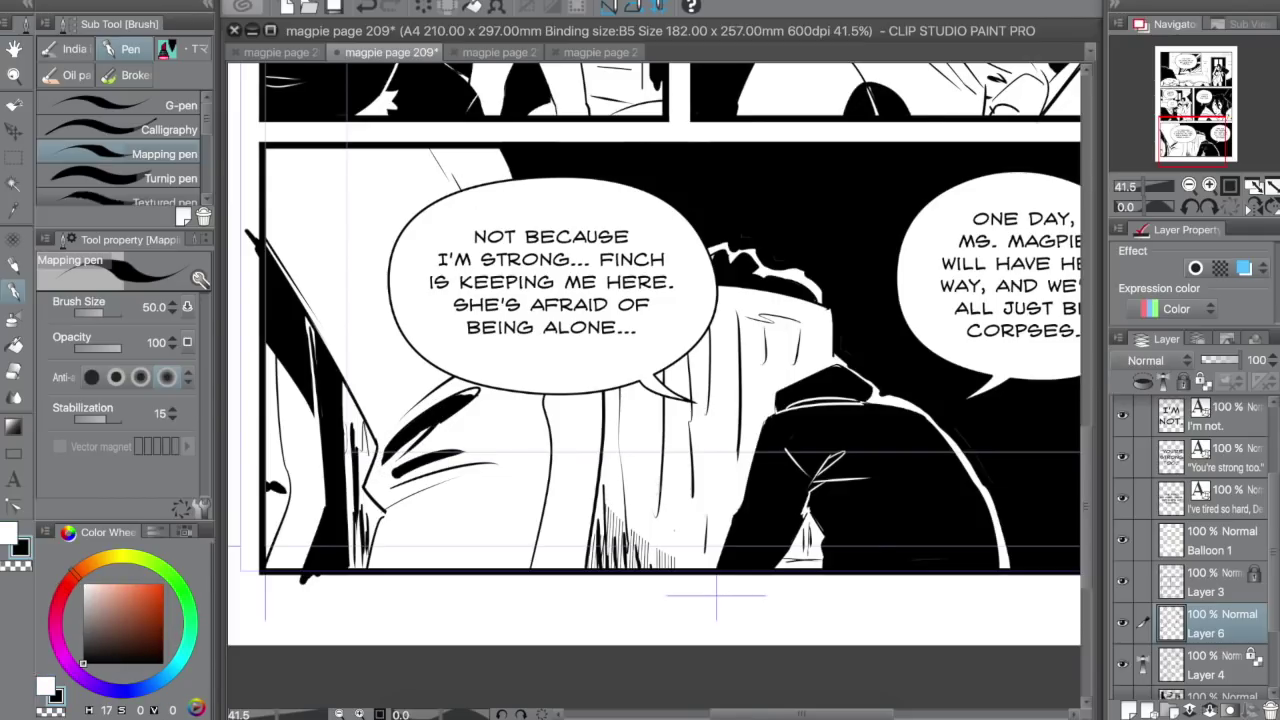
- Fill the jagged strip beside the dark vertical shape at the last panel's left end with dense black strokes
left_click_drag(384, 517, 366, 568)
left_click_drag(346, 400, 342, 436)
left_click_drag(352, 394, 356, 444)
left_click_drag(358, 382, 368, 436)
left_click_drag(368, 408, 360, 468)
mouse_move(364, 424)
left_mouse_down()
mouse_move(362, 524)
mouse_move(382, 536)
mouse_move(356, 568)
left_mouse_up()
left_click_drag(352, 524, 362, 570)
left_click_drag(354, 470, 352, 566)
mouse_move(356, 432)
left_mouse_down()
mouse_move(352, 504)
mouse_move(382, 530)
mouse_move(376, 550)
left_mouse_up()
key("x")
key("x")
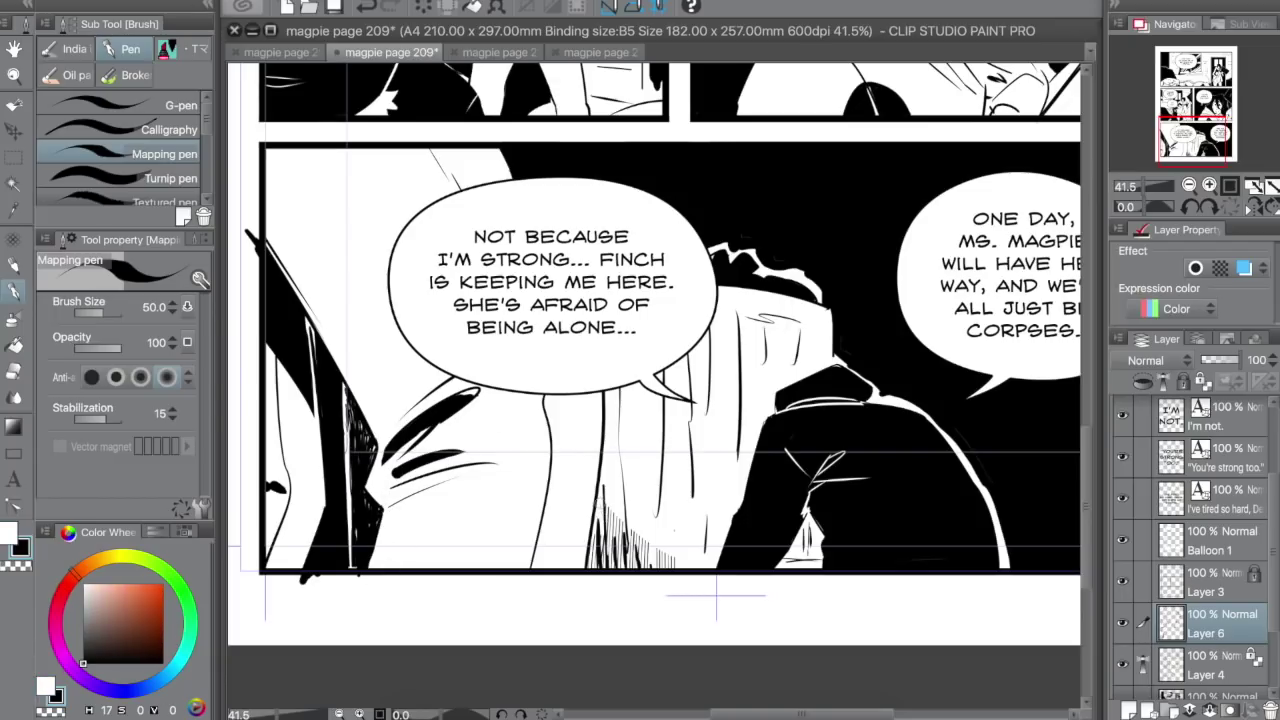
- Replace the fine hatching at the base of the last panel's centre with a tapering solid black shadow
mouse_move(598, 484)
left_mouse_down()
mouse_move(602, 566)
mouse_move(616, 570)
left_mouse_up()
mouse_move(632, 502)
left_mouse_down()
mouse_move(636, 570)
mouse_move(598, 570)
left_mouse_up()
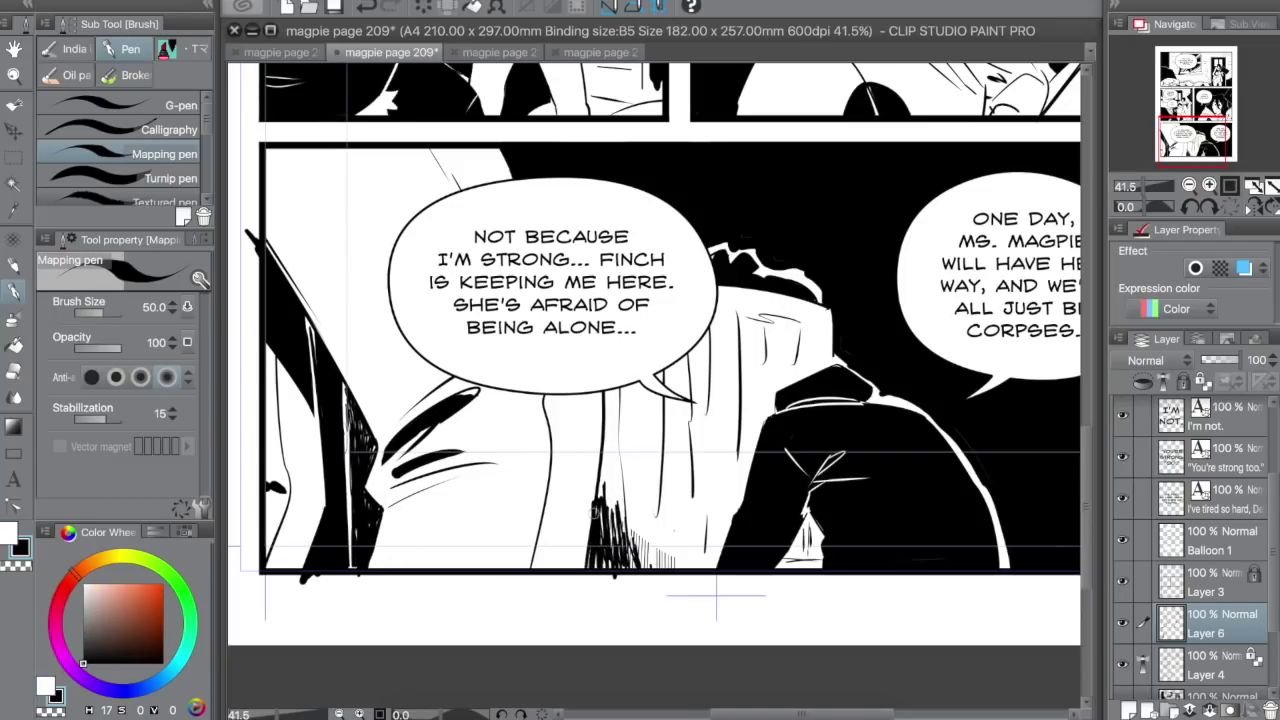
left_click_drag(594, 506, 600, 588)
left_click_drag(598, 454, 604, 546)
key("x")
key("x")
left_click_drag(604, 468, 602, 540)
key("x")
key("x")
left_click_drag(610, 476, 618, 556)
mouse_move(626, 508)
left_mouse_down()
mouse_move(640, 574)
mouse_move(612, 588)
mouse_move(648, 584)
left_mouse_up()
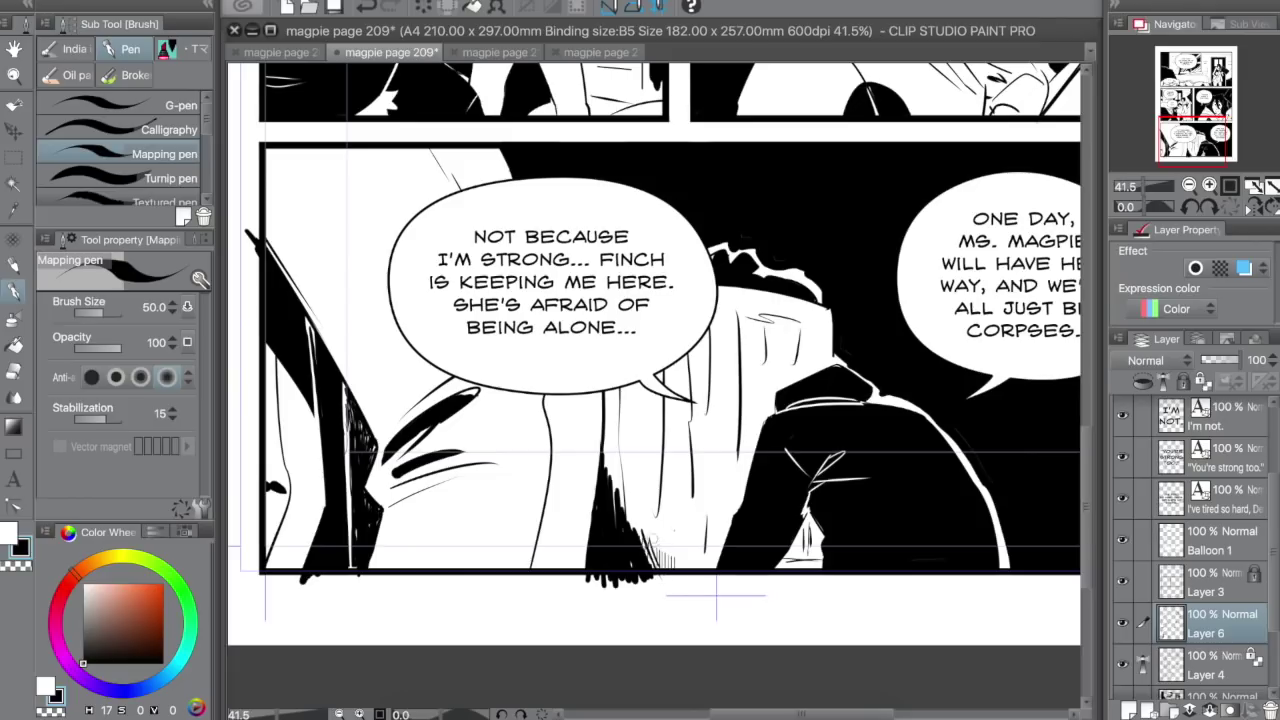
- Widen the central black shadow with vertical strokes from the speech balloon's tail down to the panel border, leaving thin white slivers
left_click_drag(678, 540, 656, 572)
left_click_drag(626, 479, 618, 490)
mouse_move(622, 386)
left_mouse_down()
mouse_move(602, 482)
mouse_move(612, 487)
mouse_move(632, 446)
mouse_move(650, 476)
left_mouse_up()
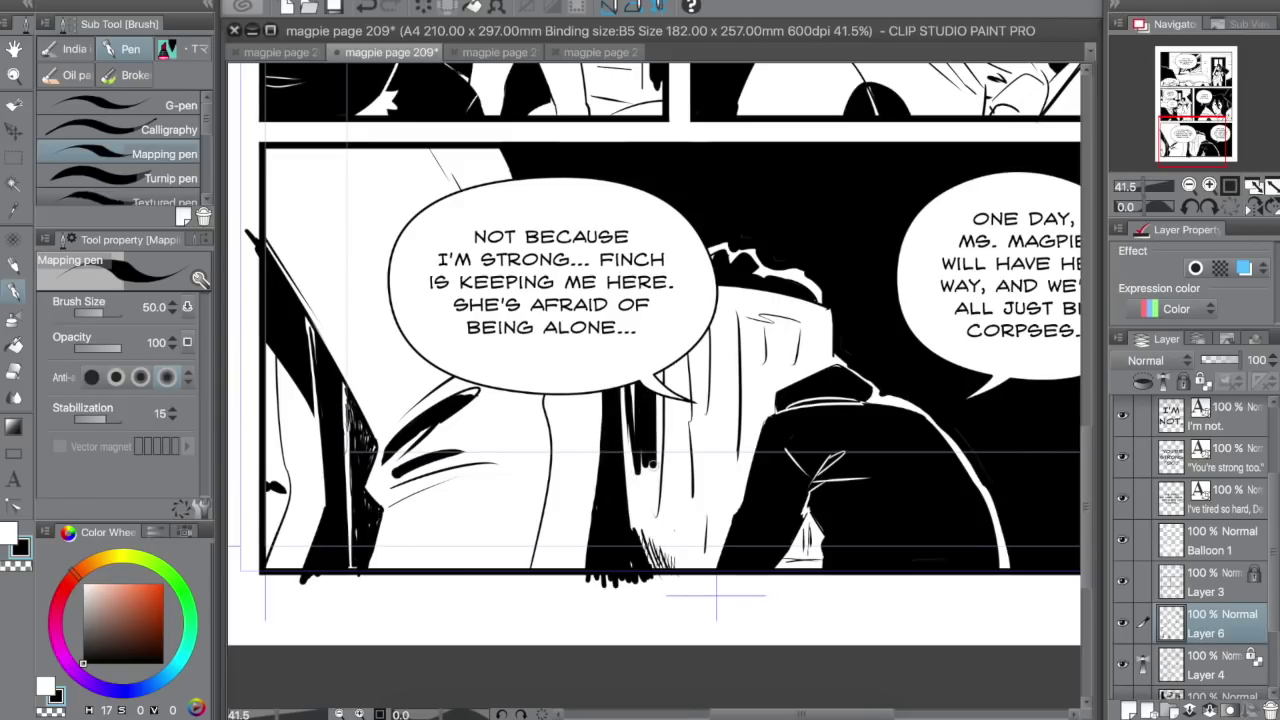
left_click_drag(658, 376, 640, 518)
left_click_drag(636, 410, 658, 586)
left_click_drag(668, 456, 676, 566)
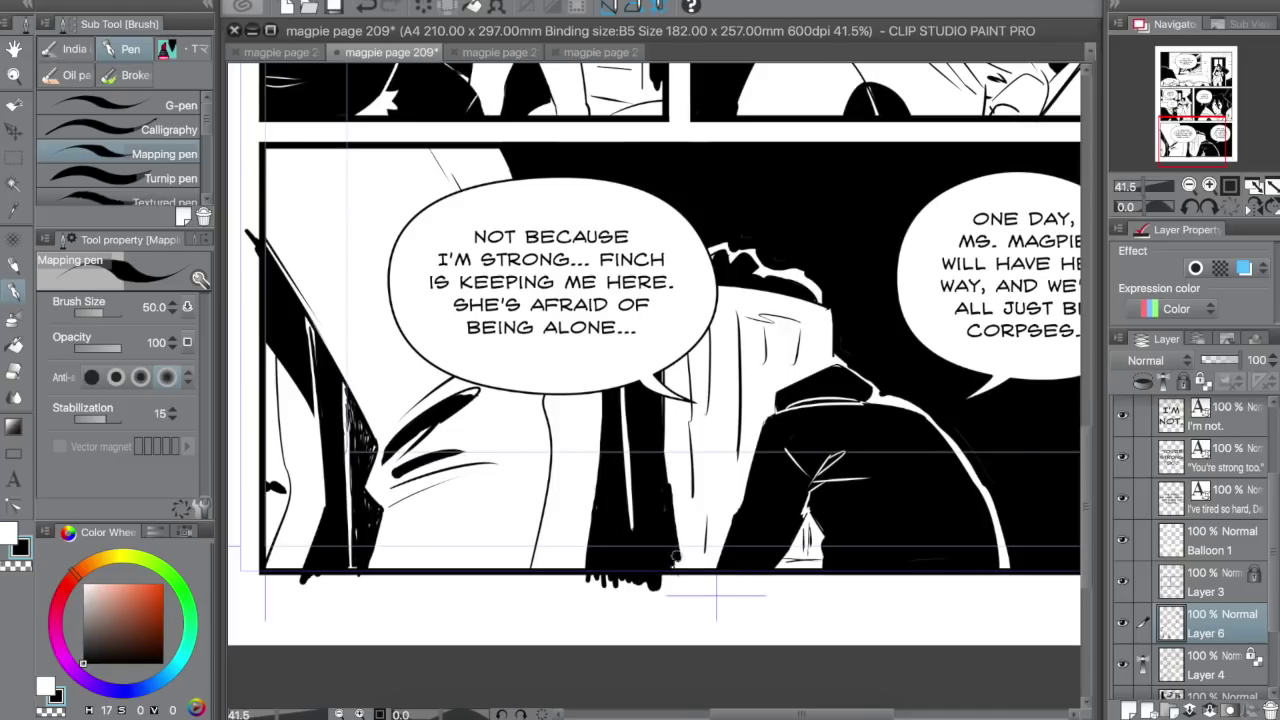
left_click_drag(668, 430, 680, 570)
left_click_drag(686, 468, 694, 578)
left_click_drag(672, 408, 678, 484)
mouse_move(698, 362)
left_mouse_down()
mouse_move(686, 480)
mouse_move(702, 518)
left_mouse_up()
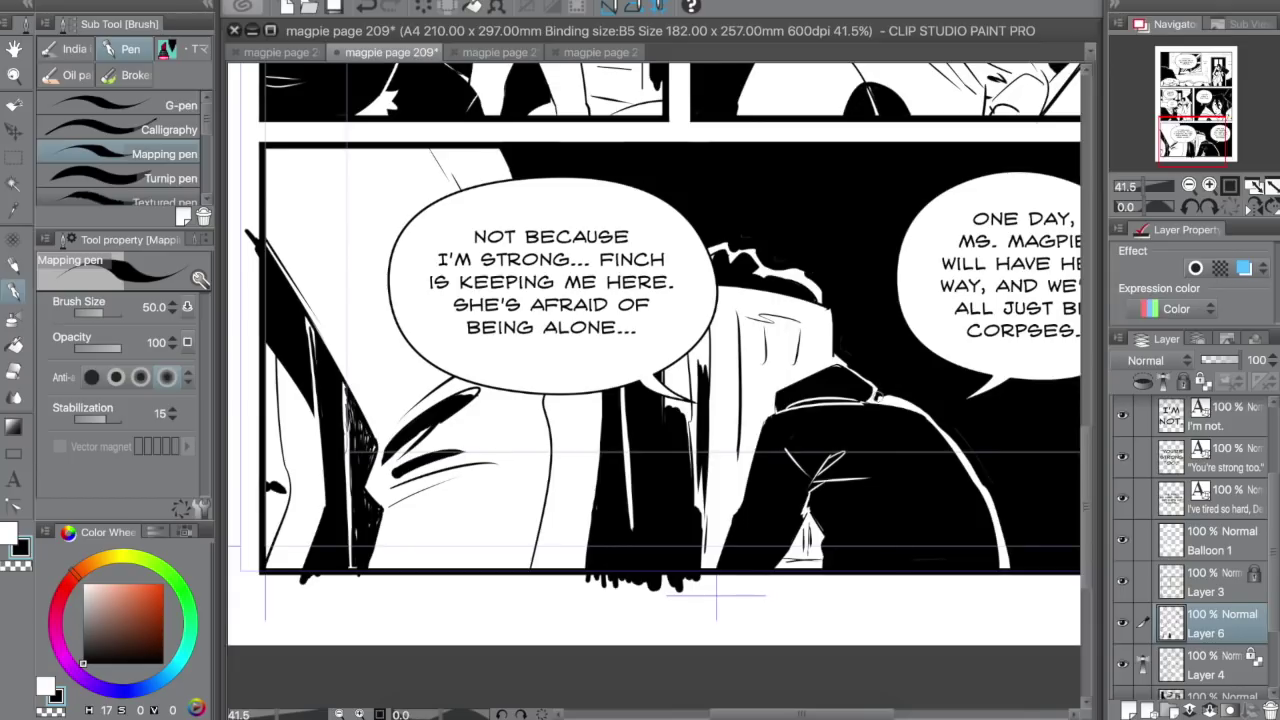
- Thin the white outline of the hunched figure's back with black and add fine white fold lines on the sleeve and collar
mouse_move(936, 424)
left_mouse_down()
mouse_move(990, 500)
mouse_move(1005, 585)
left_mouse_up()
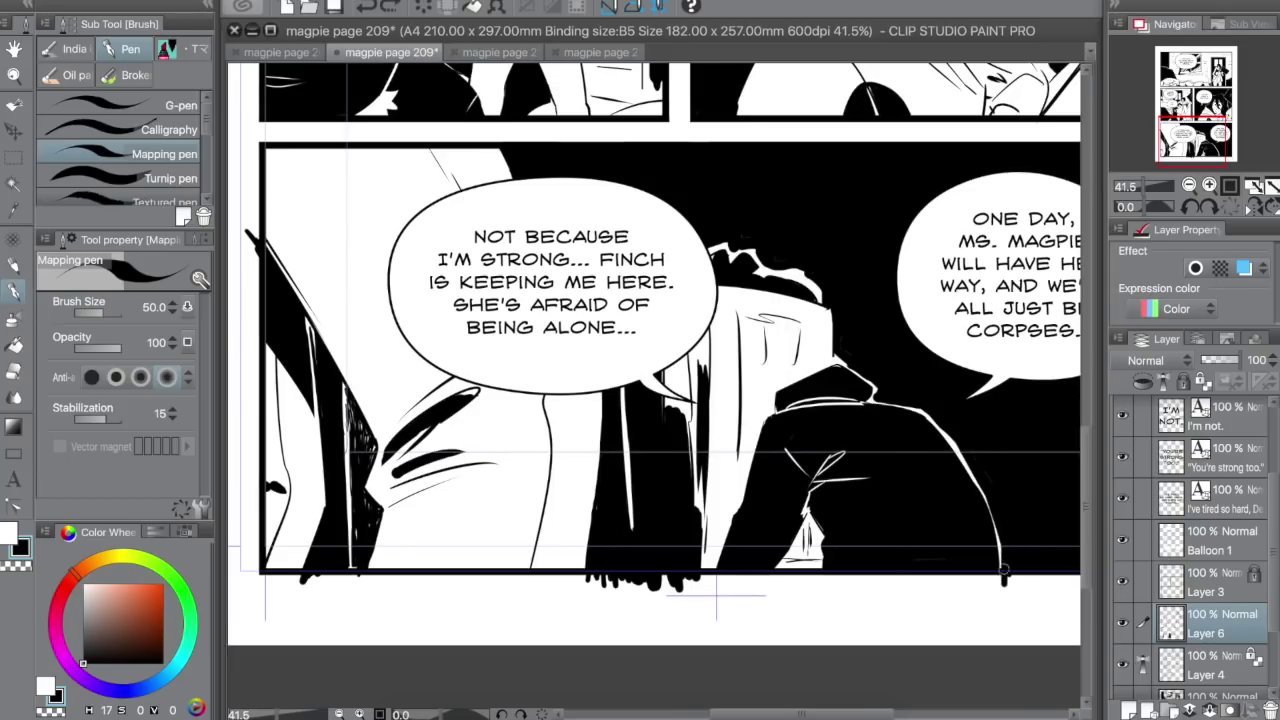
left_click_drag(811, 476, 800, 529)
key("x")
mouse_move(762, 431)
left_mouse_down()
mouse_move(841, 513)
mouse_move(860, 568)
left_mouse_up()
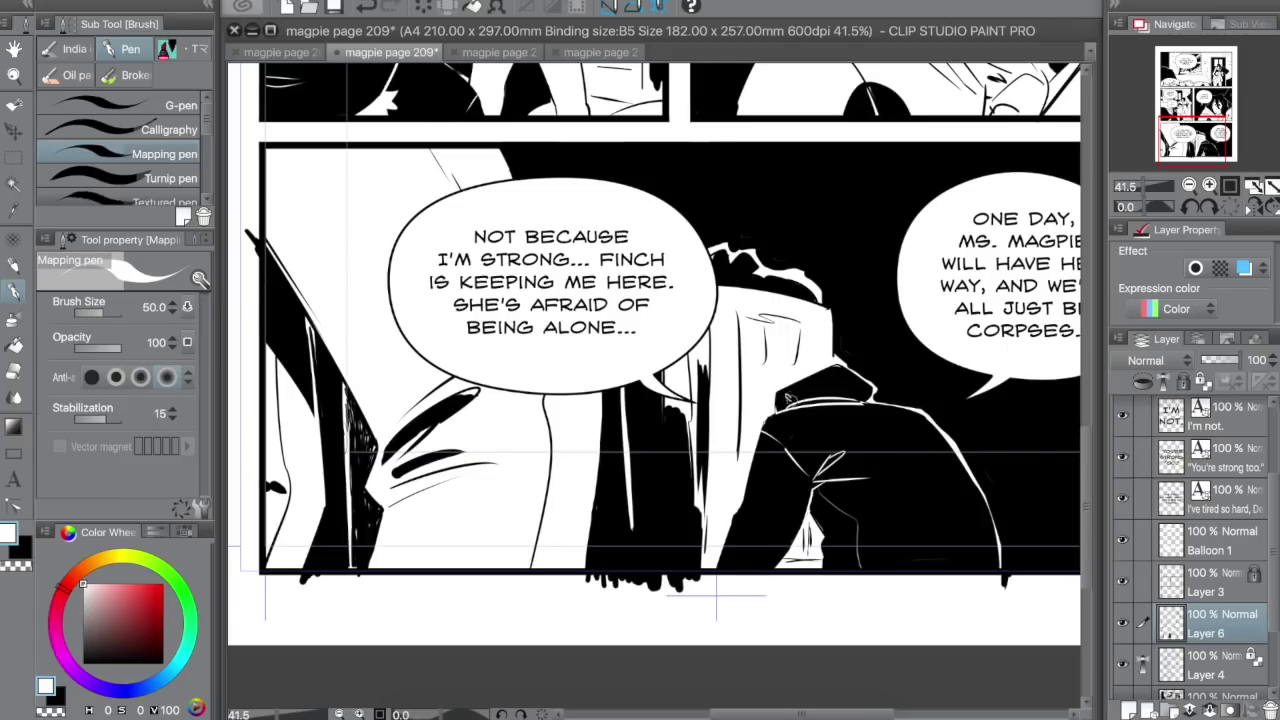
key("x")
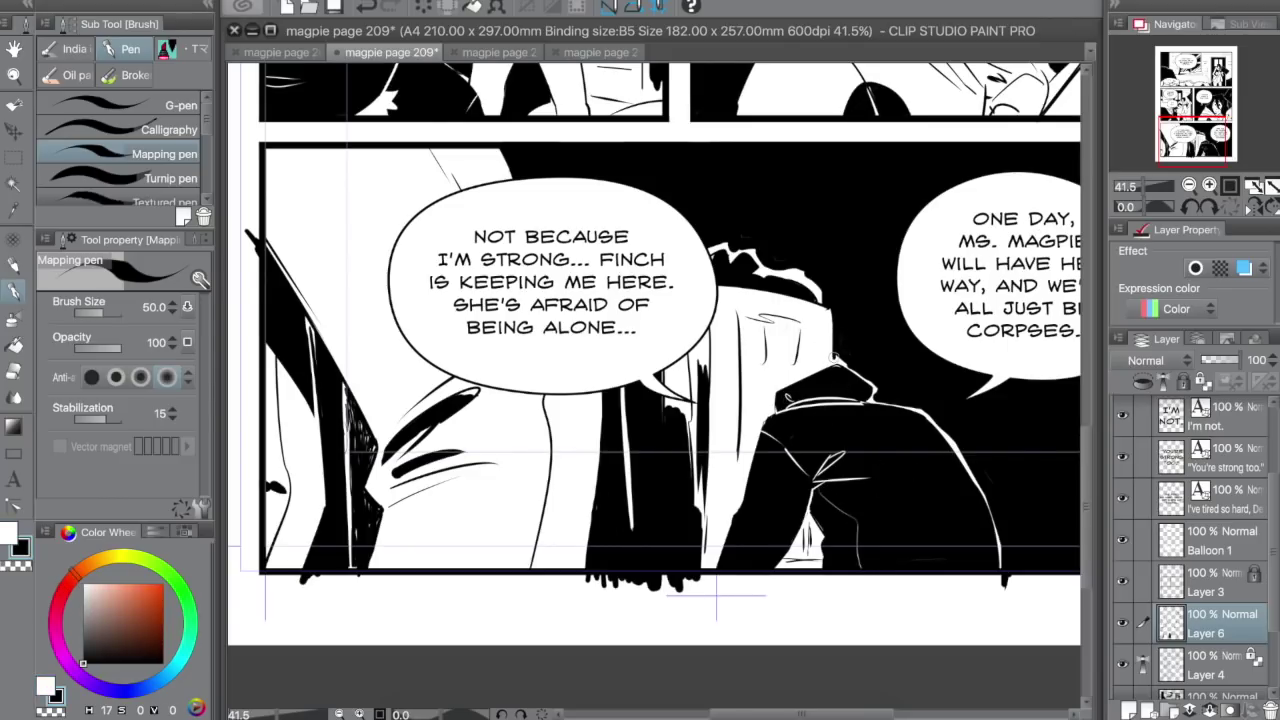
- Zoom out to 25% to check the lower panels and save the page
left_click(1188, 185)
left_click(1188, 185)
key("space")
mouse_move(824, 146)
left_mouse_down()
mouse_move(823, 286)
mouse_move(845, 340)
mouse_move(845, 307)
left_mouse_up()
key("ctrl+s")
- Delete Layer 6's ink overflow outside the panels using an Auto select of Layer 3's page margin, deselect, and switch to magpie page 208
left_click(1215, 577)
key("w")
left_click(973, 580)
left_click(1219, 631)
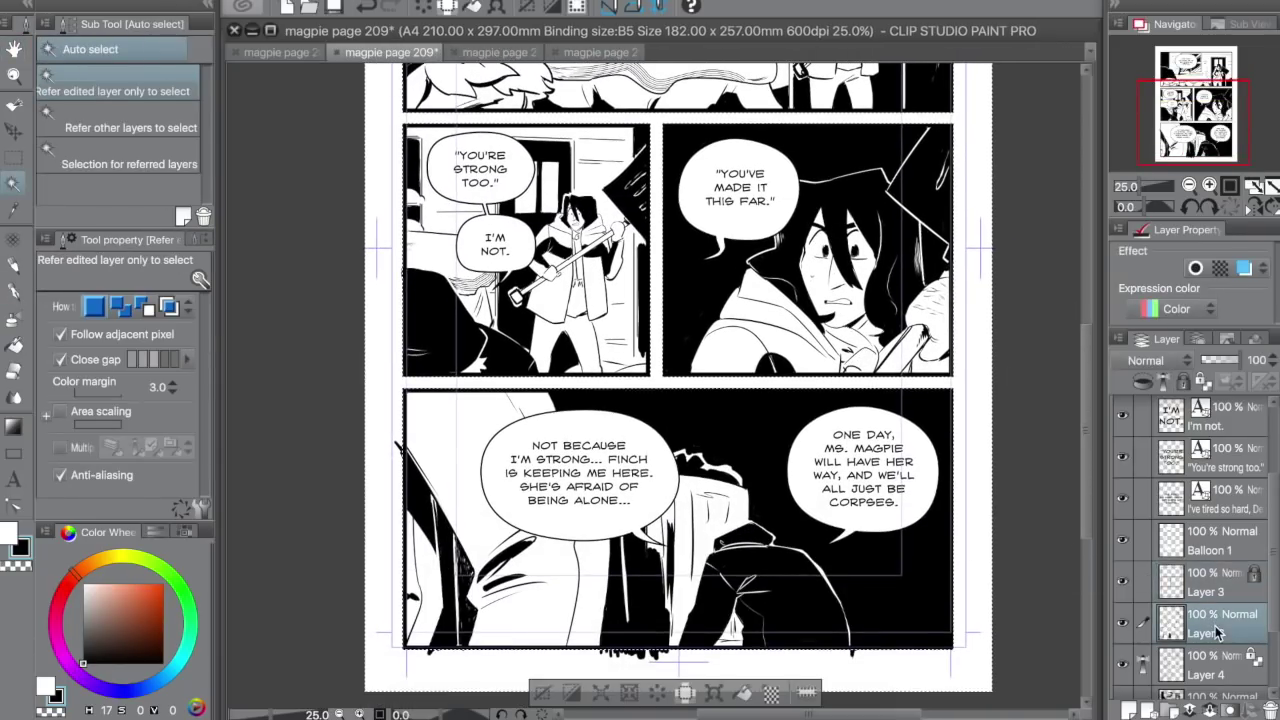
key("Delete")
key("ctrl+d")
left_click(283, 52)
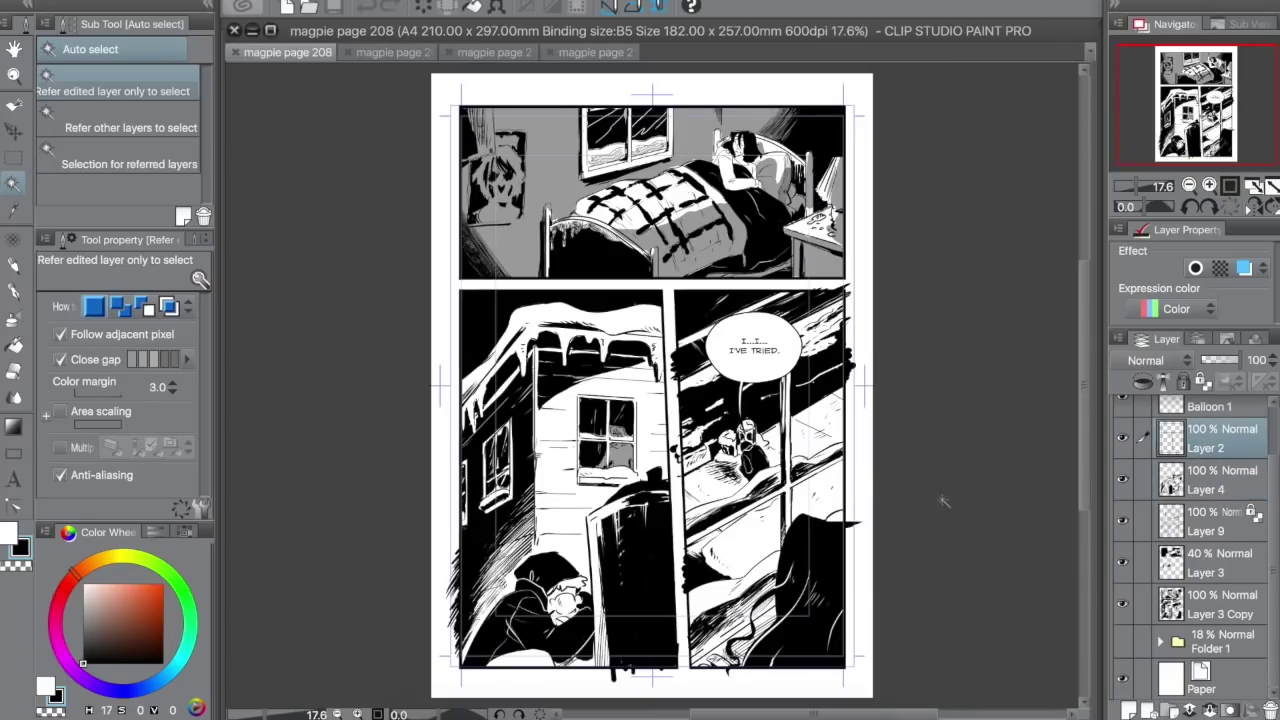
- Delete the ink overflow outside the panel borders across Layer 4, Layer 9, Layer 3 and Layer 3 Copy, and clear the selection
left_click(1200, 489)
key("Delete")
left_click(1203, 530)
left_click(1203, 574)
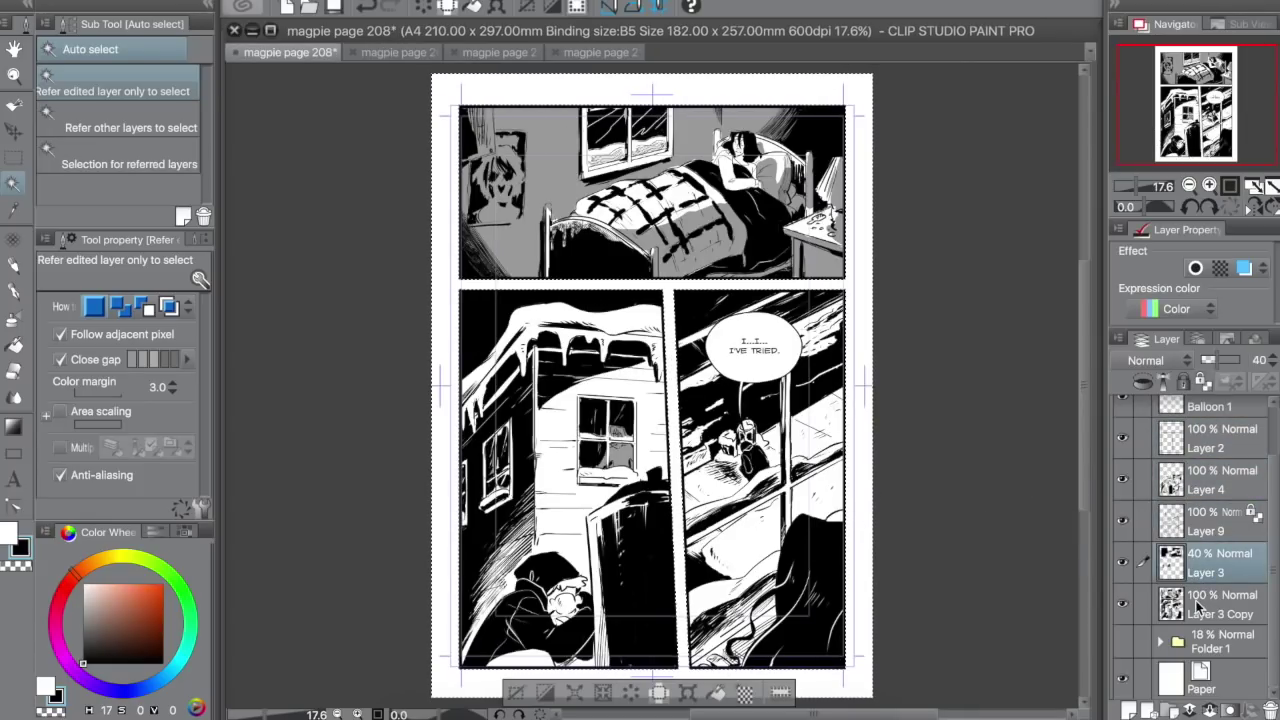
left_click(1203, 606)
key("ctrl+d")
- Try to duplicate the top panel's artwork by marquee-selecting it and pasting copies of Layer 2 through Layer 3 Copy
key("m")
left_click_drag(441, 95, 869, 281)
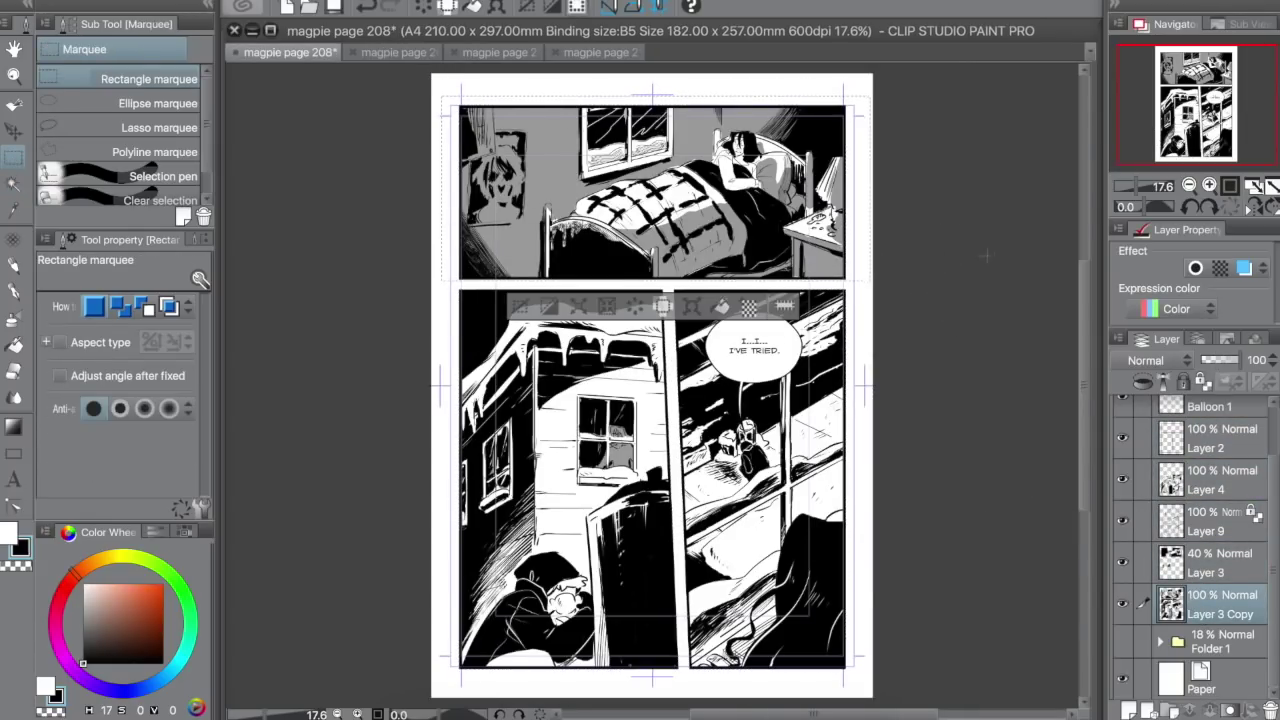
left_click(1203, 450, "shift")
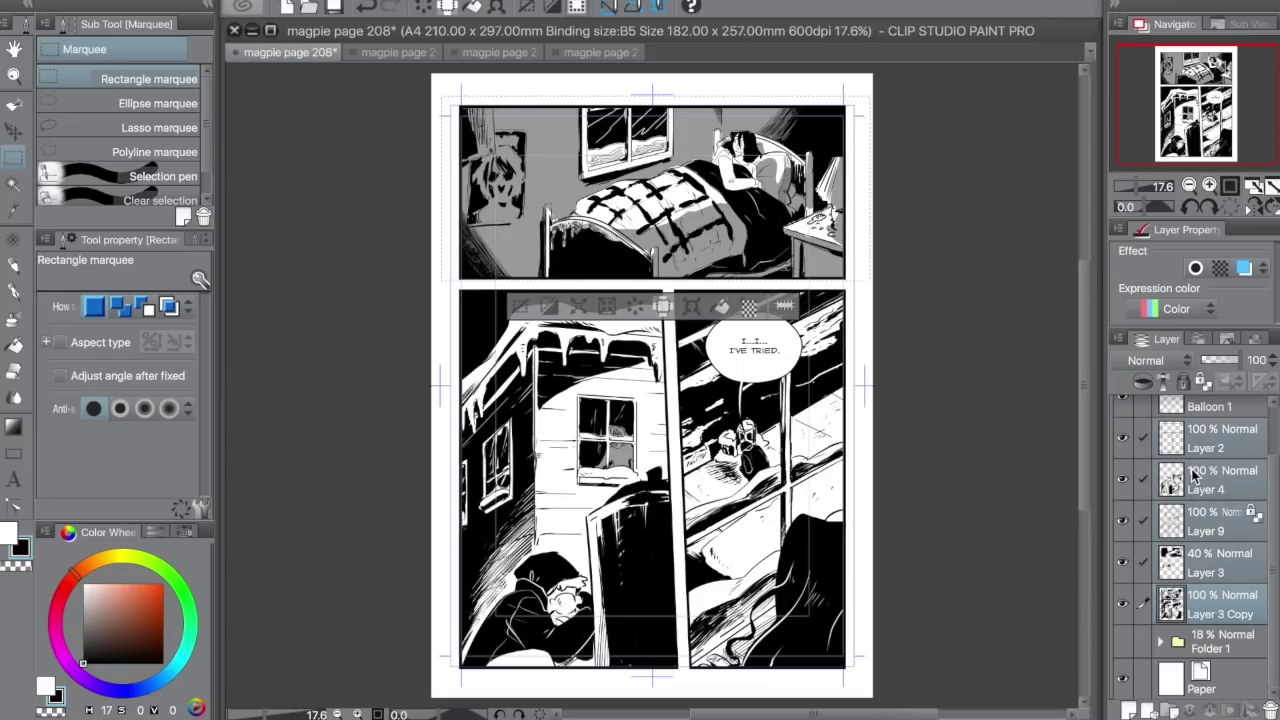
key("ctrl+d")
key("ctrl+v")
mouse_move(1275, 556)
left_mouse_down()
mouse_move(1275, 593)
mouse_move(1273, 512)
mouse_move(1272, 572)
left_mouse_up()
left_click(1232, 666, "shift")
- Toggle the visibility of Layer 3 Copy and the pasted layers above it to check what each holds
left_click(1123, 580)
left_click(1123, 580)
left_click(1123, 659)
left_click(1123, 659)
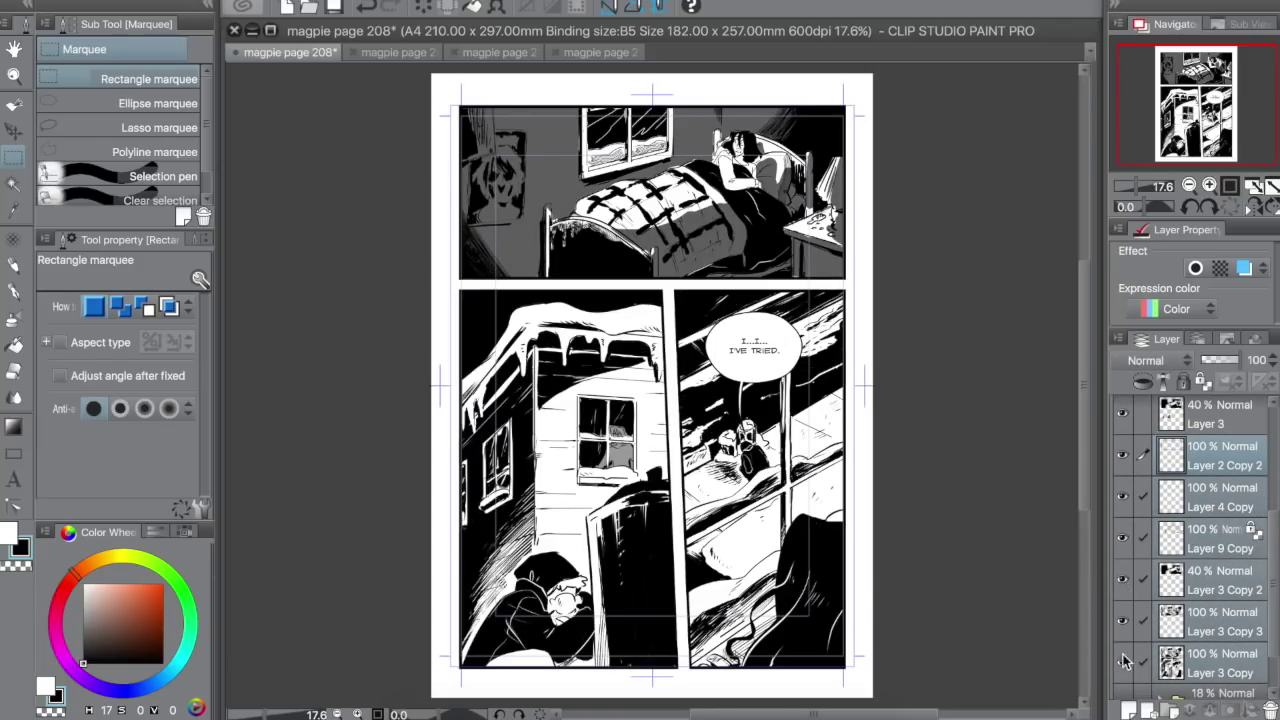
left_click(1123, 627)
left_click(1123, 627)
left_click(1124, 583)
left_click(1124, 583)
- Try to create a selection from the contents of the pasted layers between Layer 4 Copy and Layer 3 Copy 3
left_click(1187, 634)
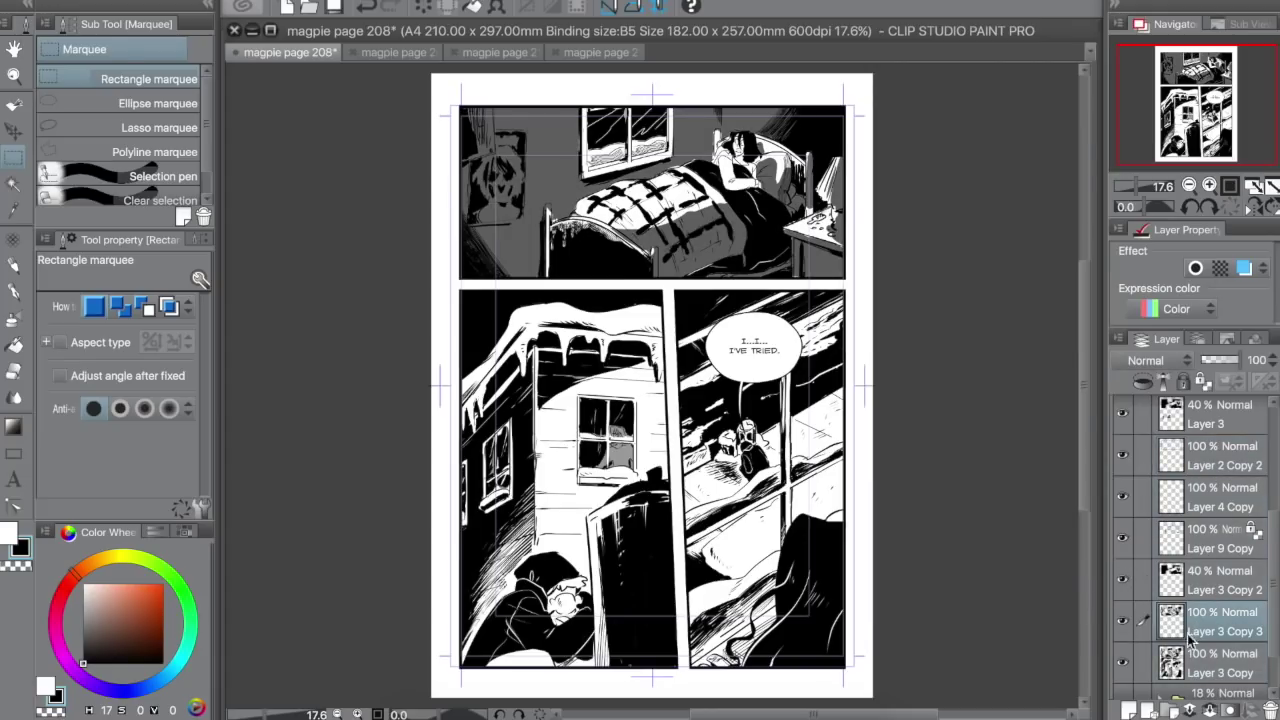
left_click(1195, 577, "shift")
left_click(1190, 546, "shift")
left_click(1125, 501)
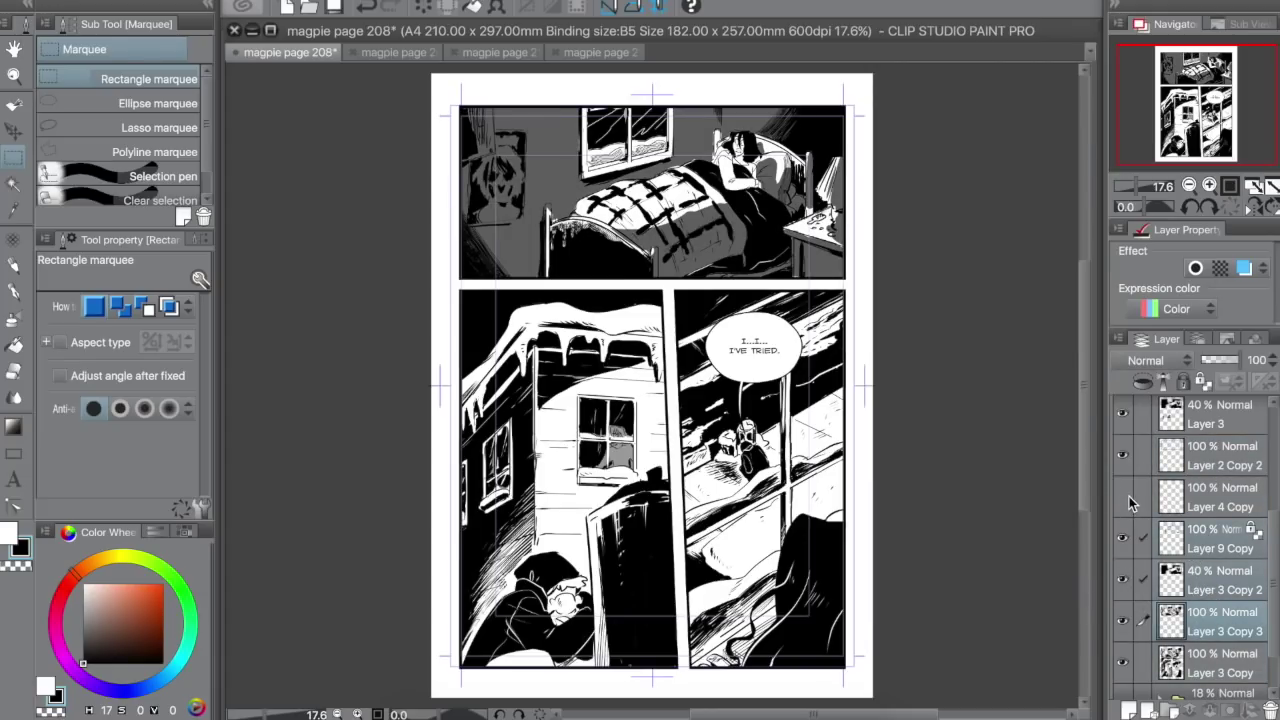
left_click(1126, 501)
left_click(1126, 502)
left_click(1145, 503)
left_click(1165, 505, "super")
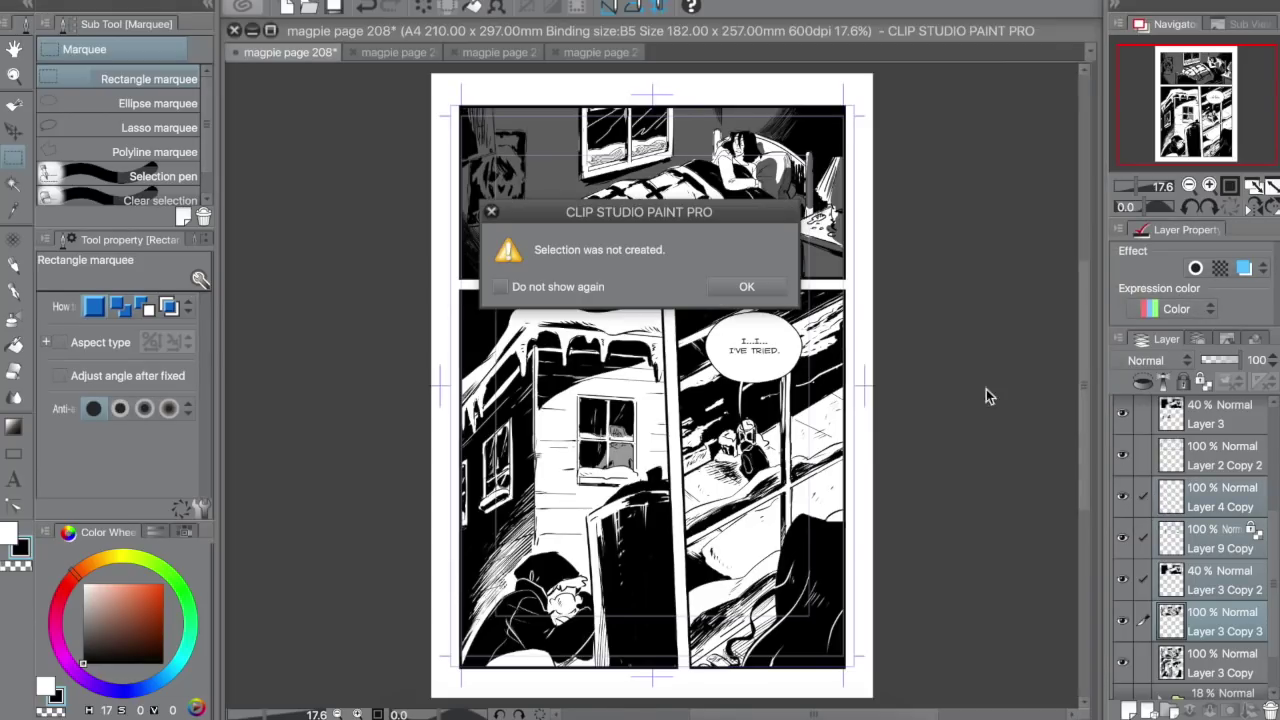
left_click(747, 287)
left_click(1201, 495)
left_click(1172, 498, "super")
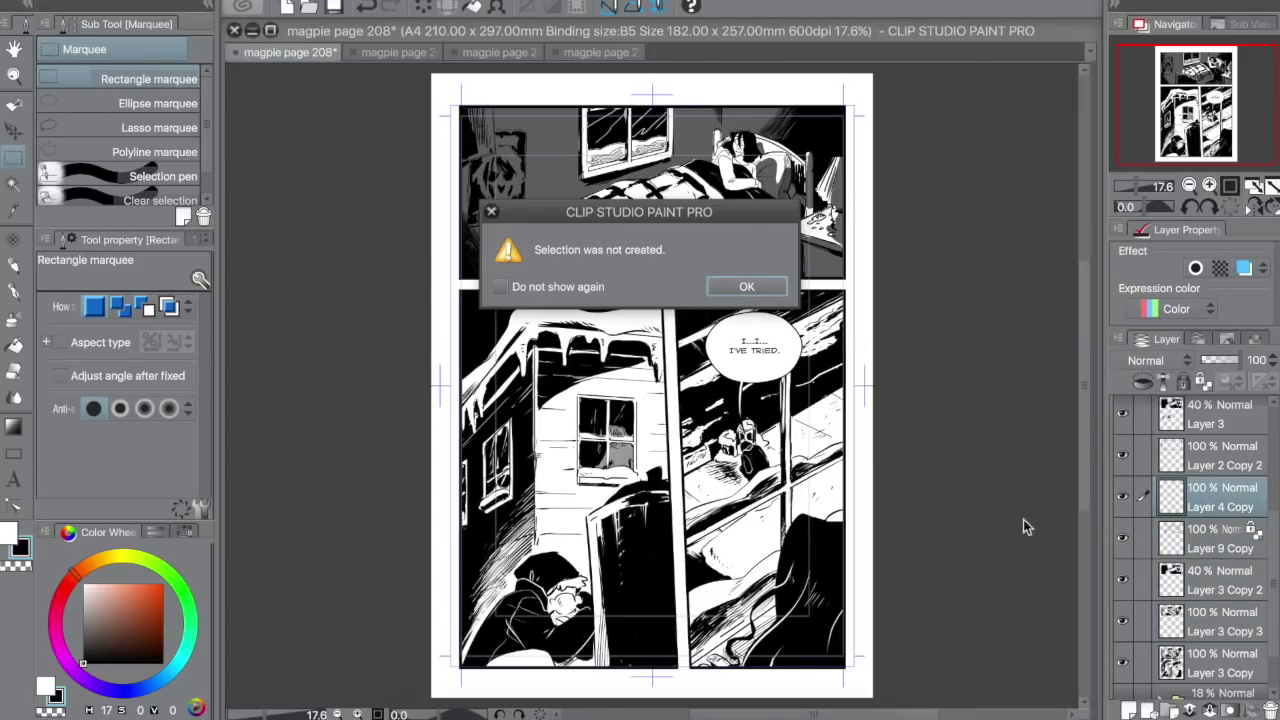
left_click(747, 287)
- Recheck the visibility of Layer 3 Copy 2 and Layer 3 Copy 3, and undo the pasting of the panel layers
scroll(1194, 507, "up", 1)
left_click(1205, 637)
left_click(1143, 596)
left_click(1123, 596)
left_click(1123, 596)
left_click(1123, 637)
left_click(1123, 637)
left_click(1122, 554)
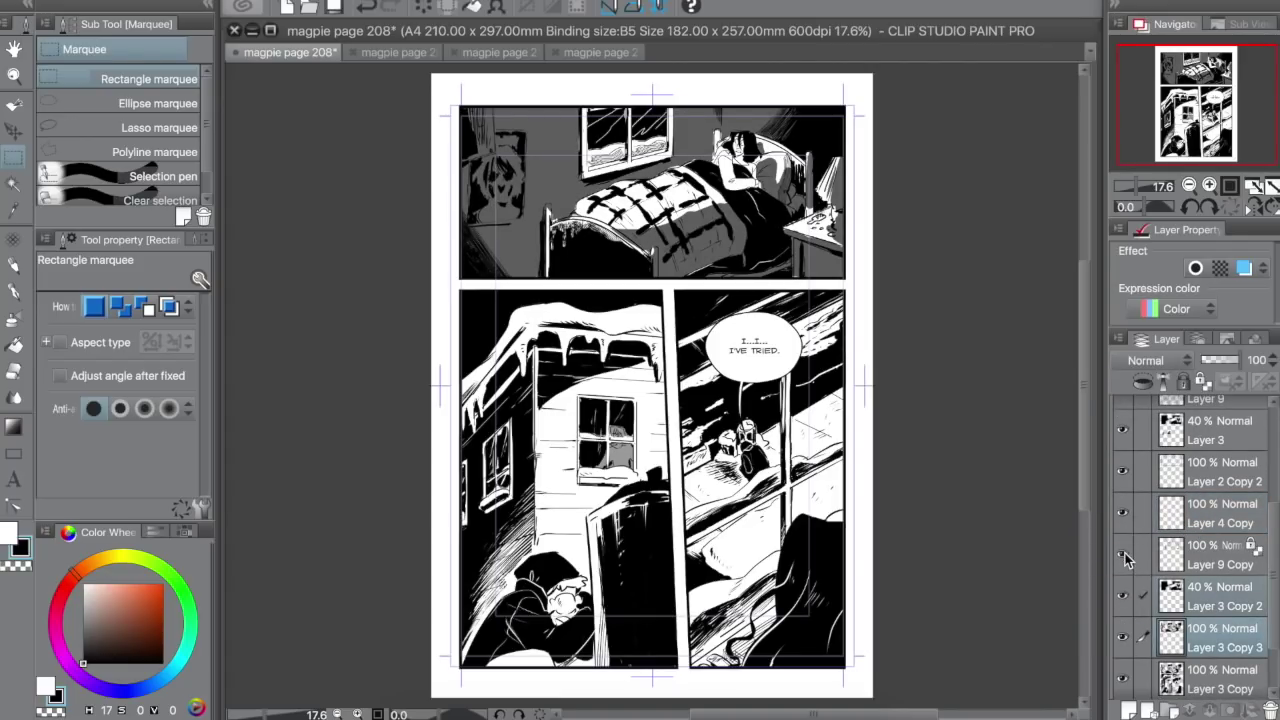
left_click(1191, 609)
key("super+z")
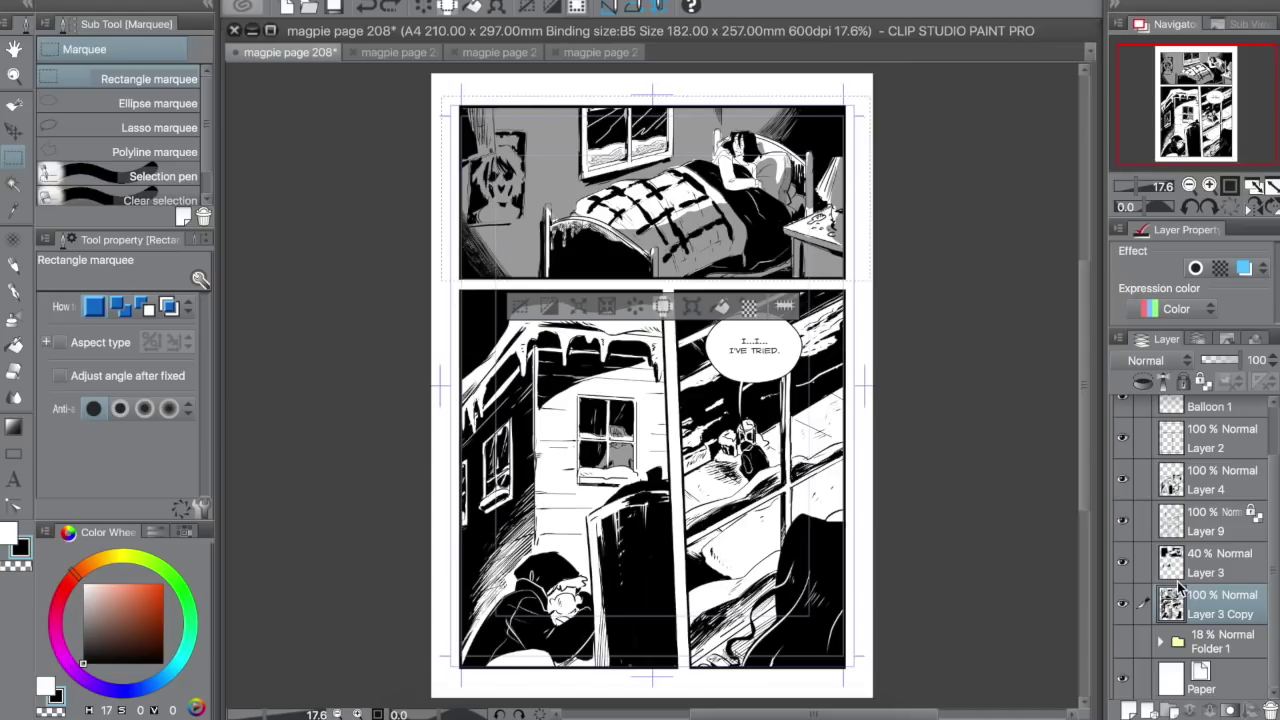
- Save magpie page 208 with its selection cleared and switch to magpie page 210
key("ctrl+d")
key("ctrl+s")
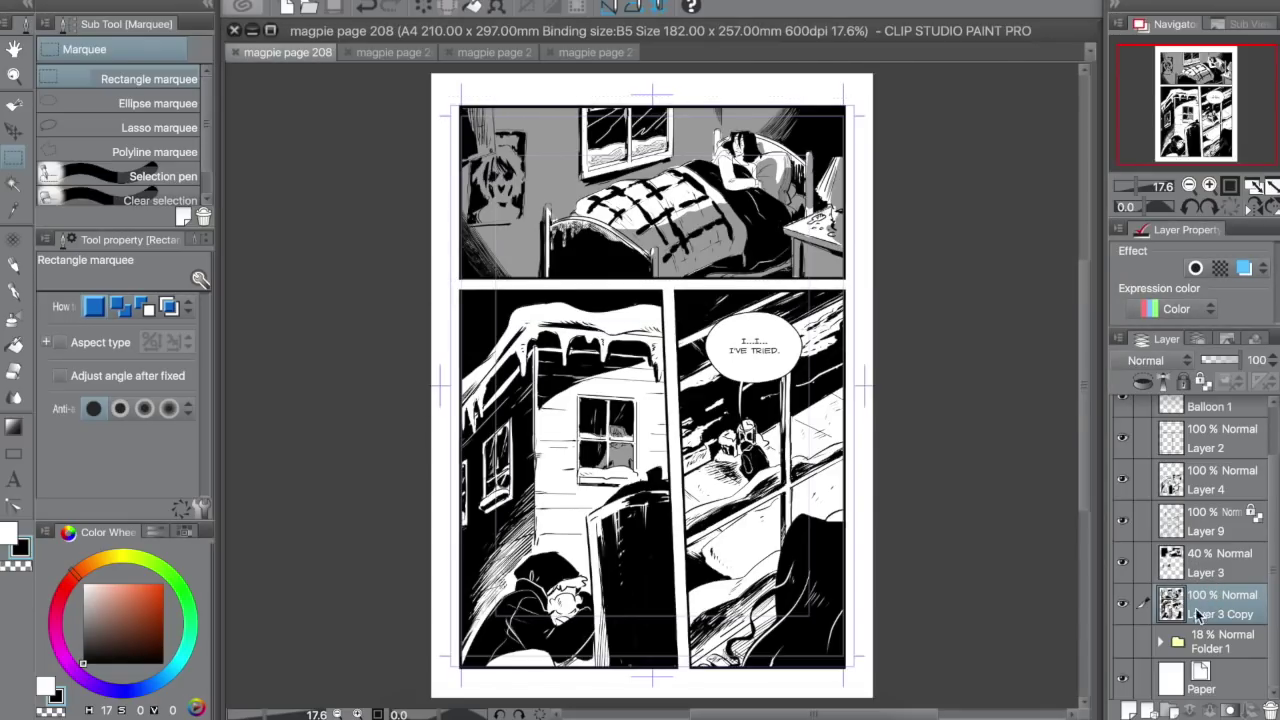
left_click(495, 51)
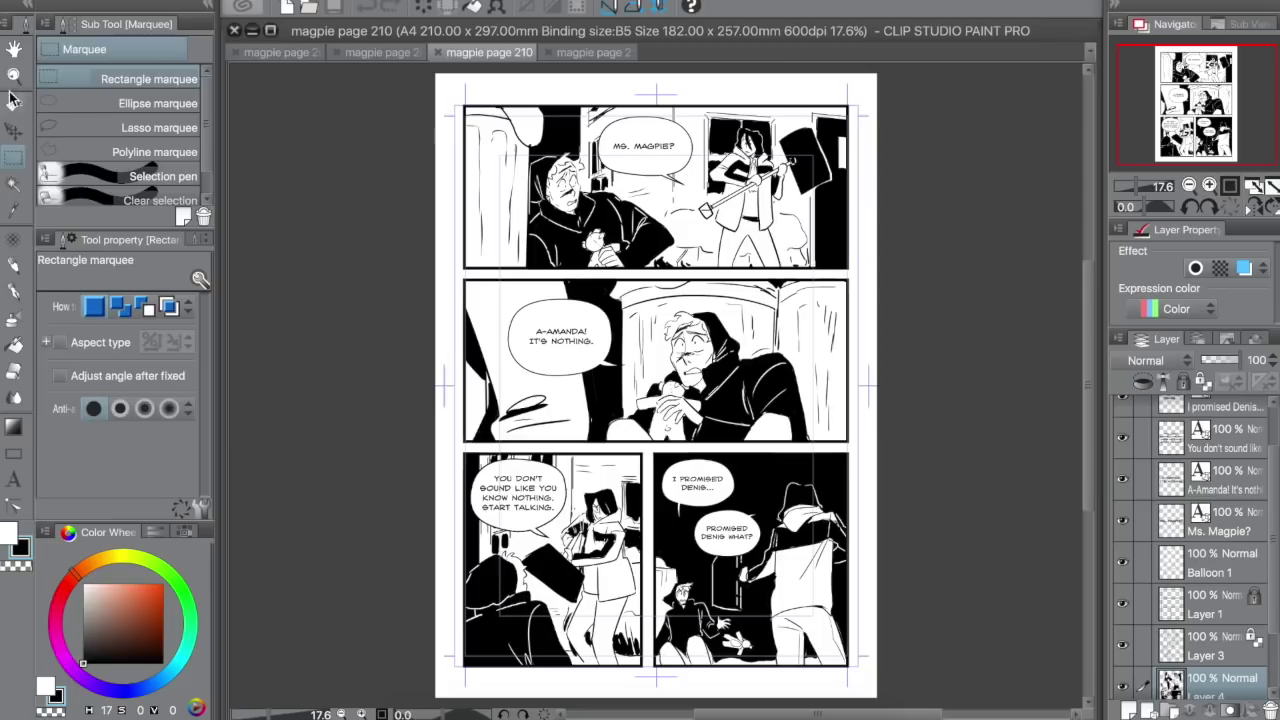
- Add a new layer and blacken the strip above the wooden column in the first panel with the black Mapping pen
key("super+space")
left_click_drag(462, 105, 895, 251)
key("space")
key("p")
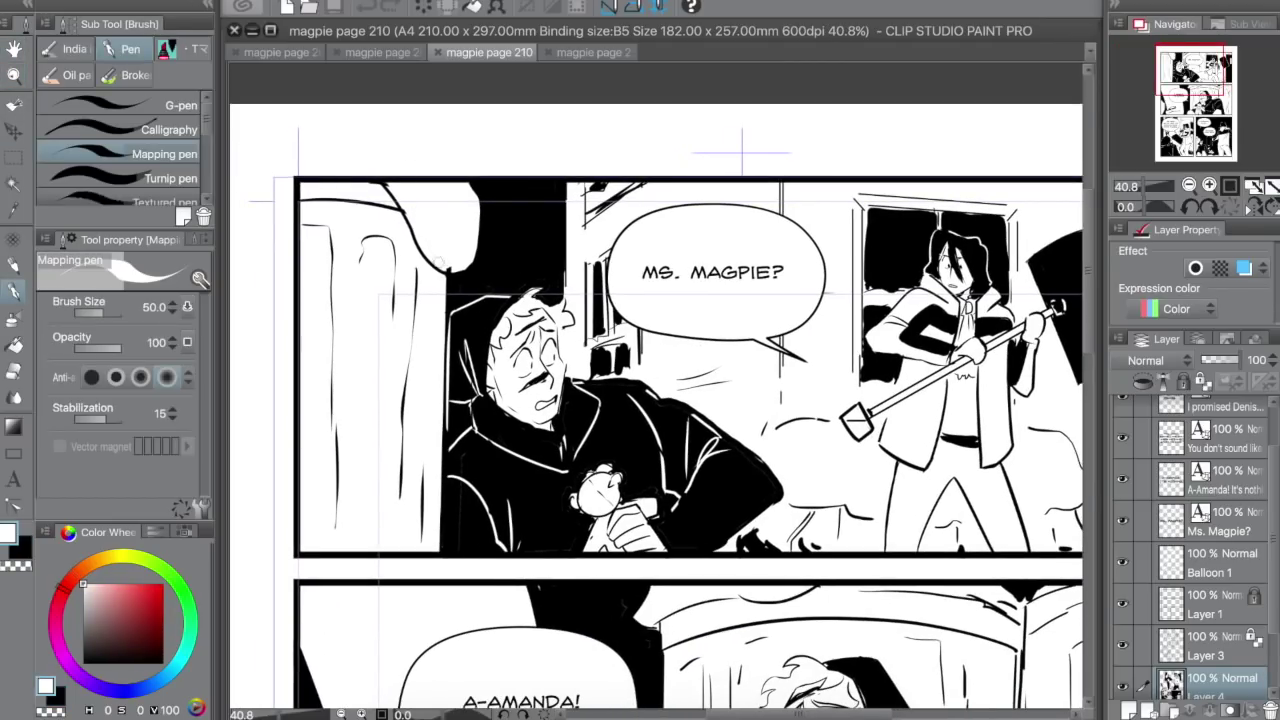
key("ctrl+shift+n")
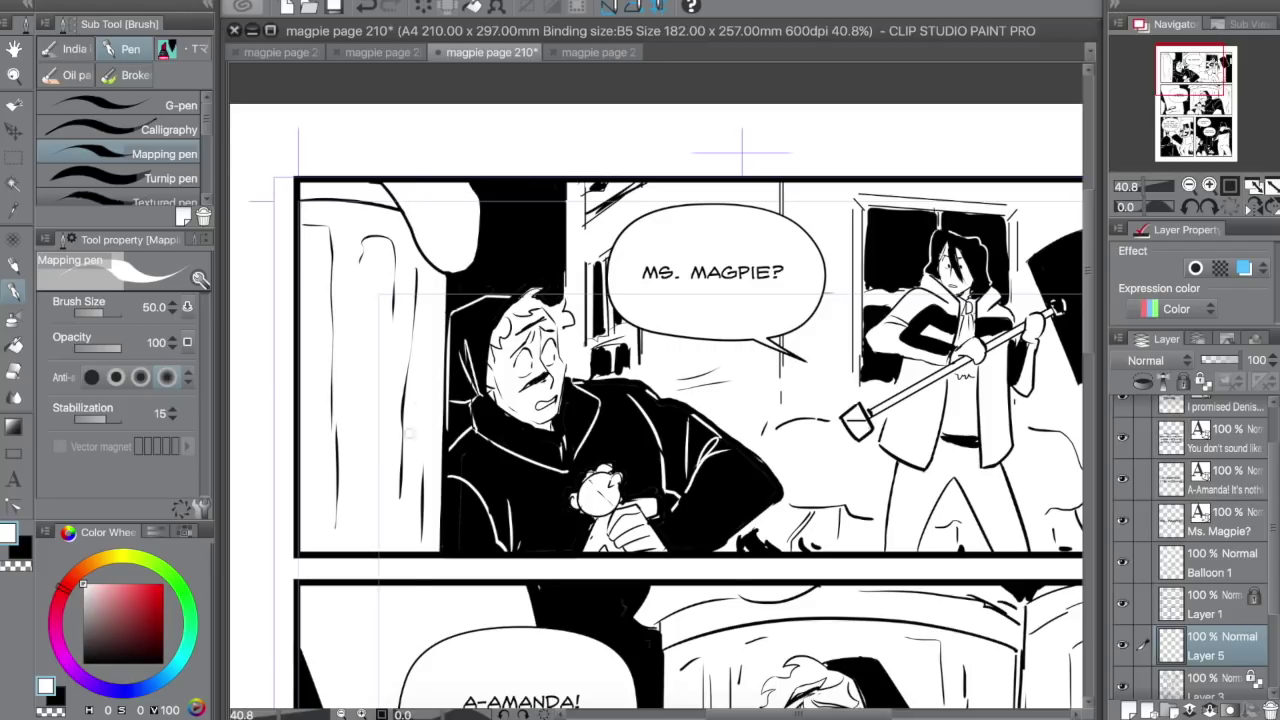
key("x")
left_click_drag(301, 183, 392, 198)
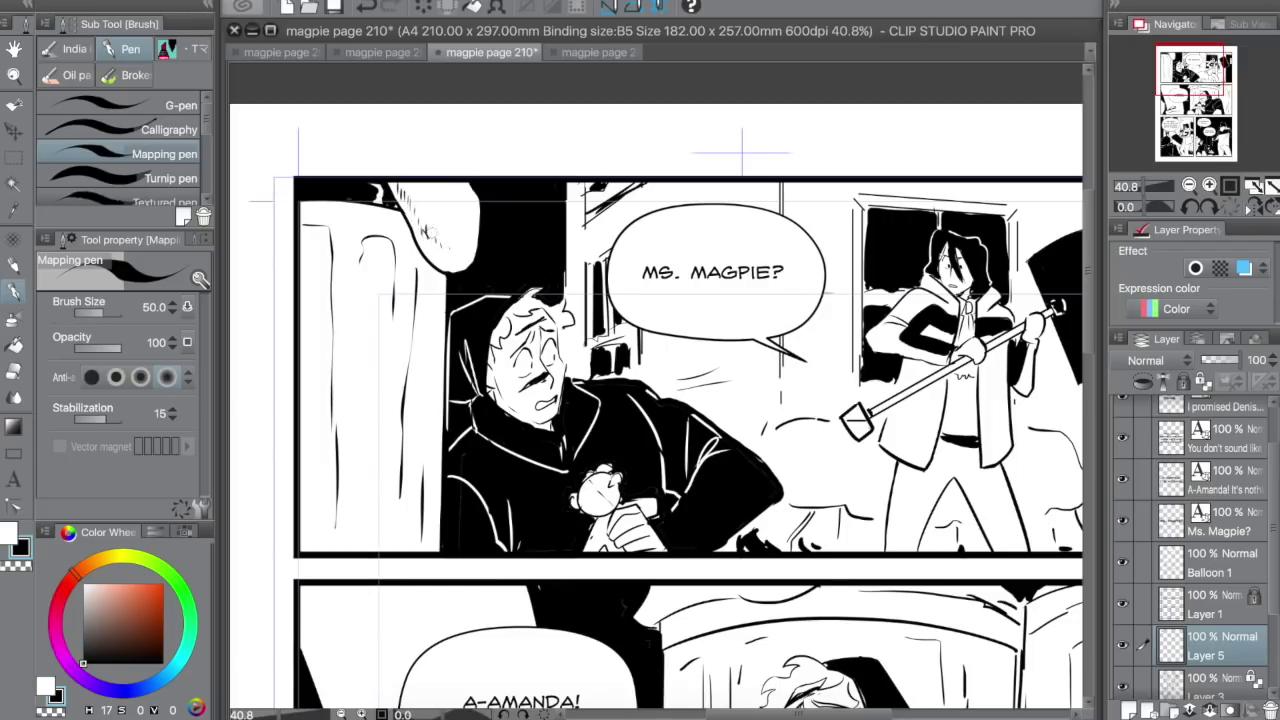
- Replace the hatching on the hanging white shape beside the column with neat short black strokes along its inner edge
left_click_drag(400, 175, 418, 209)
key("ctrl+z")
key("ctrl+z")
key("ctrl+z")
left_click_drag(417, 184, 425, 208)
left_click_drag(424, 192, 431, 217)
left_click_drag(430, 208, 435, 238)
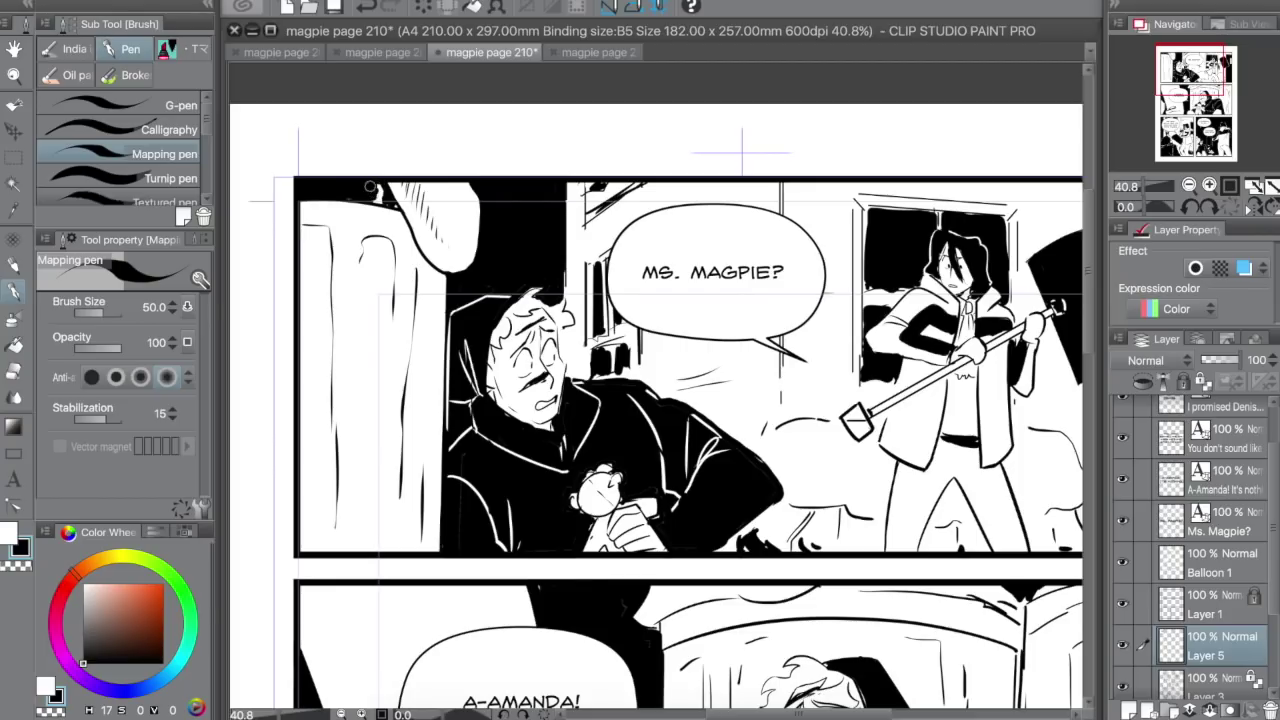
- Fill the left part of the wooden column with solid black and ink its gaps down to the panel border
mouse_move(298, 206)
left_mouse_down()
mouse_move(358, 208)
mouse_move(375, 229)
mouse_move(347, 370)
mouse_move(351, 547)
mouse_move(303, 547)
mouse_move(301, 298)
left_mouse_up()
key("ctrl+z")
key("g")
left_click(335, 264)
key("p")
left_click_drag(362, 214, 316, 213)
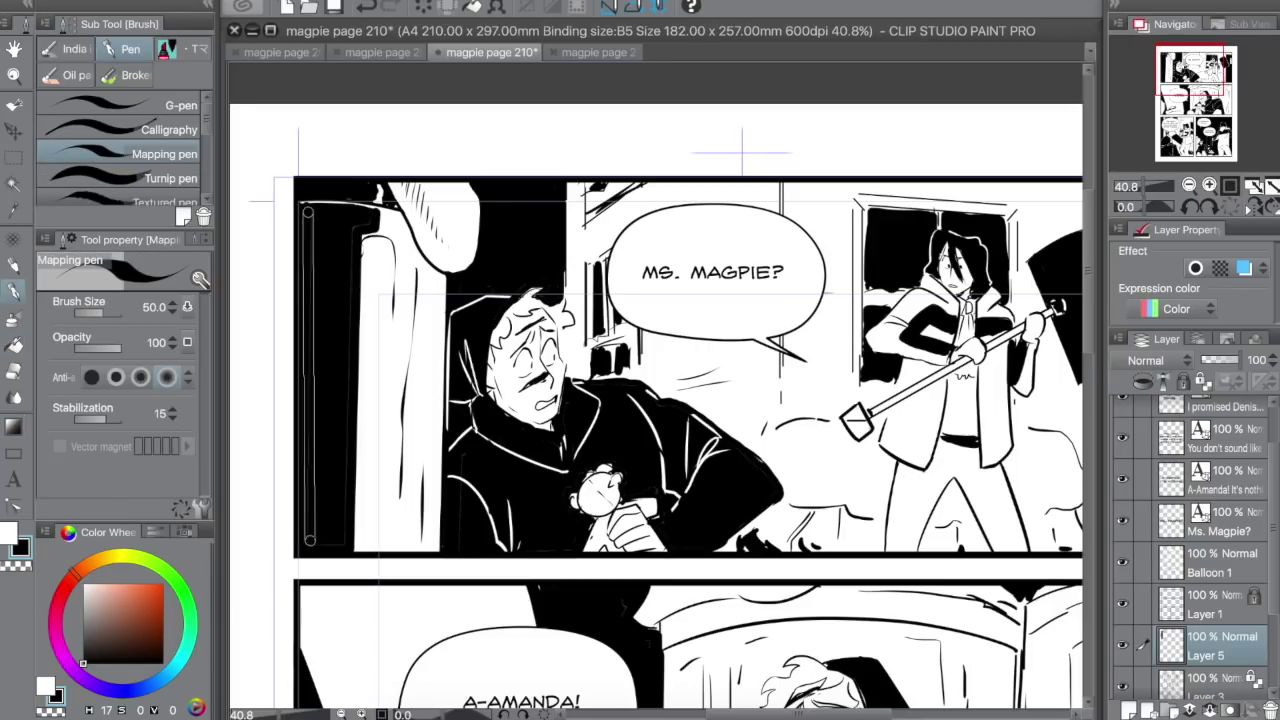
left_click(309, 545, "shift")
left_click(342, 546, "shift")
- Add thin white highlight strokes along the upper edge between the black area and the white column
key("x")
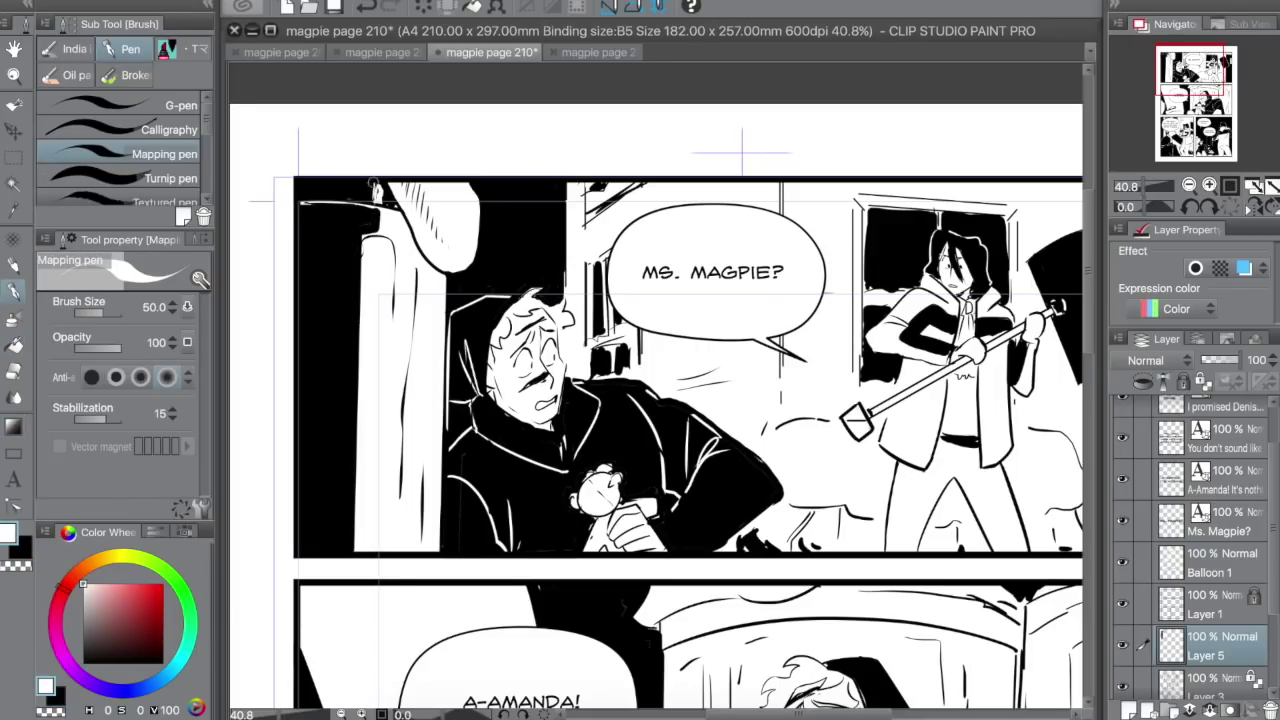
left_click_drag(371, 184, 353, 280)
left_click_drag(347, 247, 345, 296)
left_click_drag(378, 206, 372, 238)
key("x")
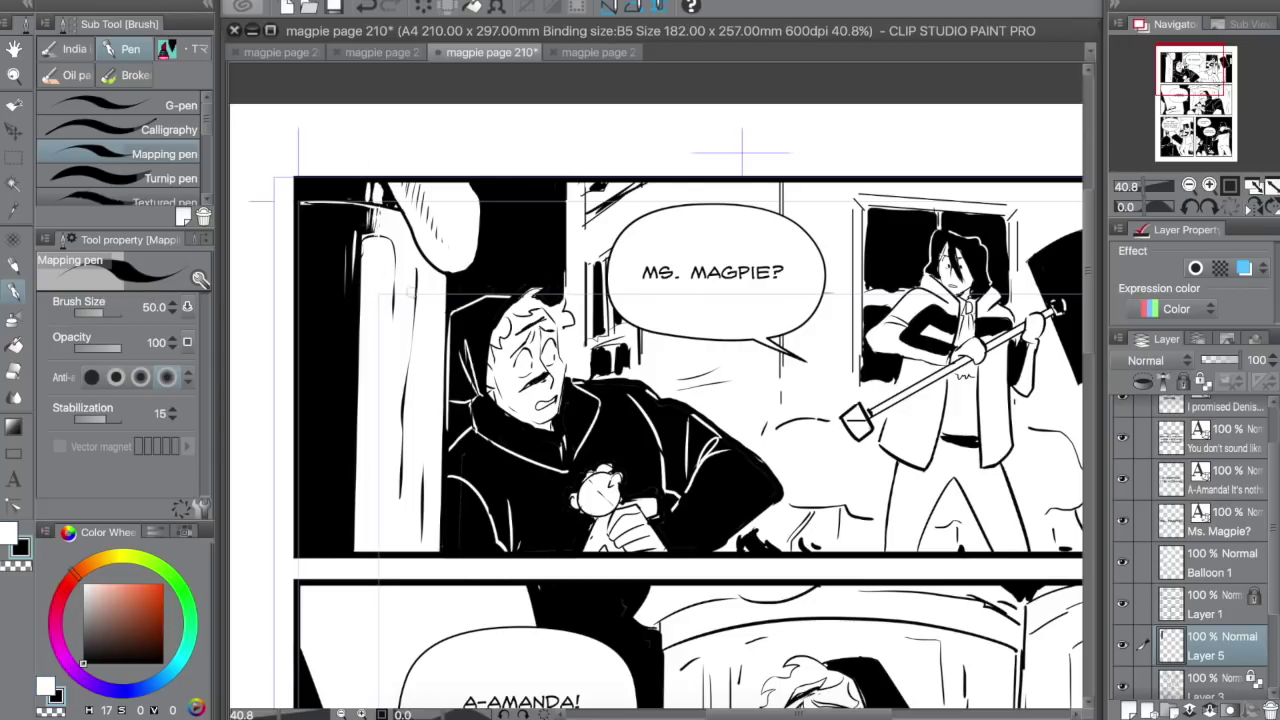
- Try adding a narrow black strip down the white column's left edge by outlining and filling it
left_click_drag(368, 245, 387, 247)
left_click(367, 254)
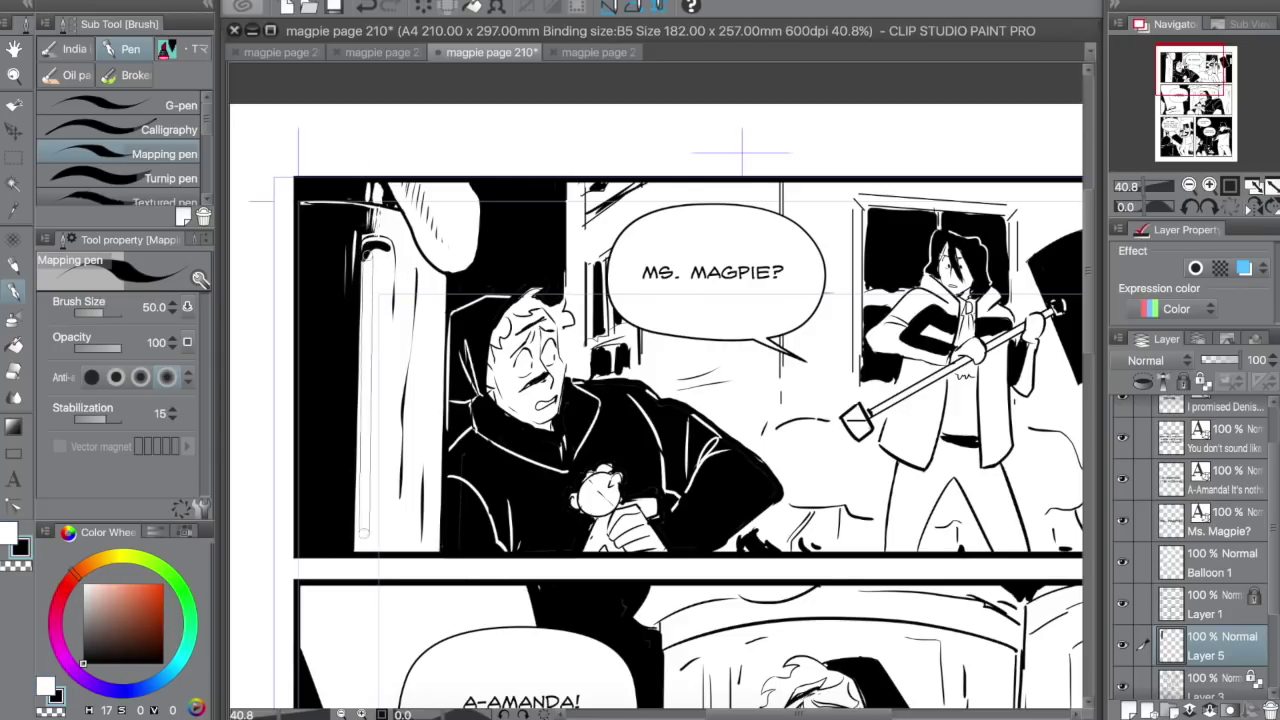
left_click(363, 549, "shift")
left_click(387, 251)
left_click(378, 551, "shift")
key("g")
key("g")
left_click(376, 275)
key("p")
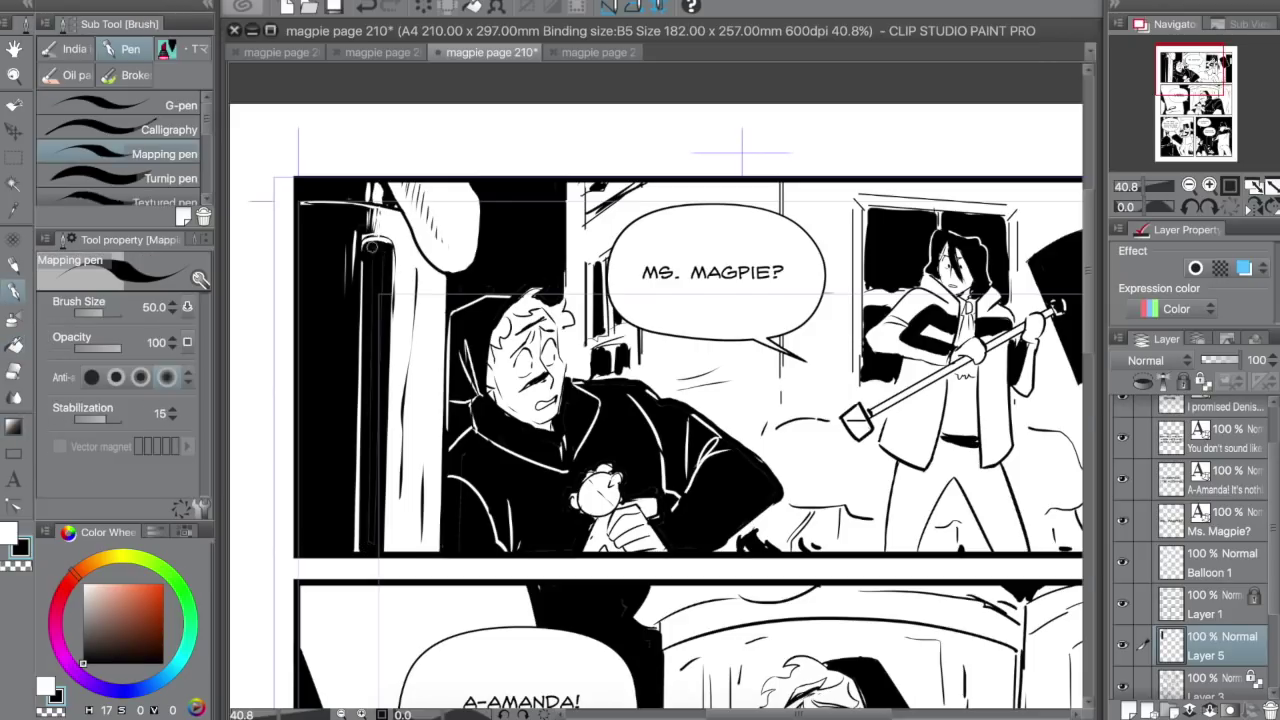
left_click_drag(372, 247, 372, 546)
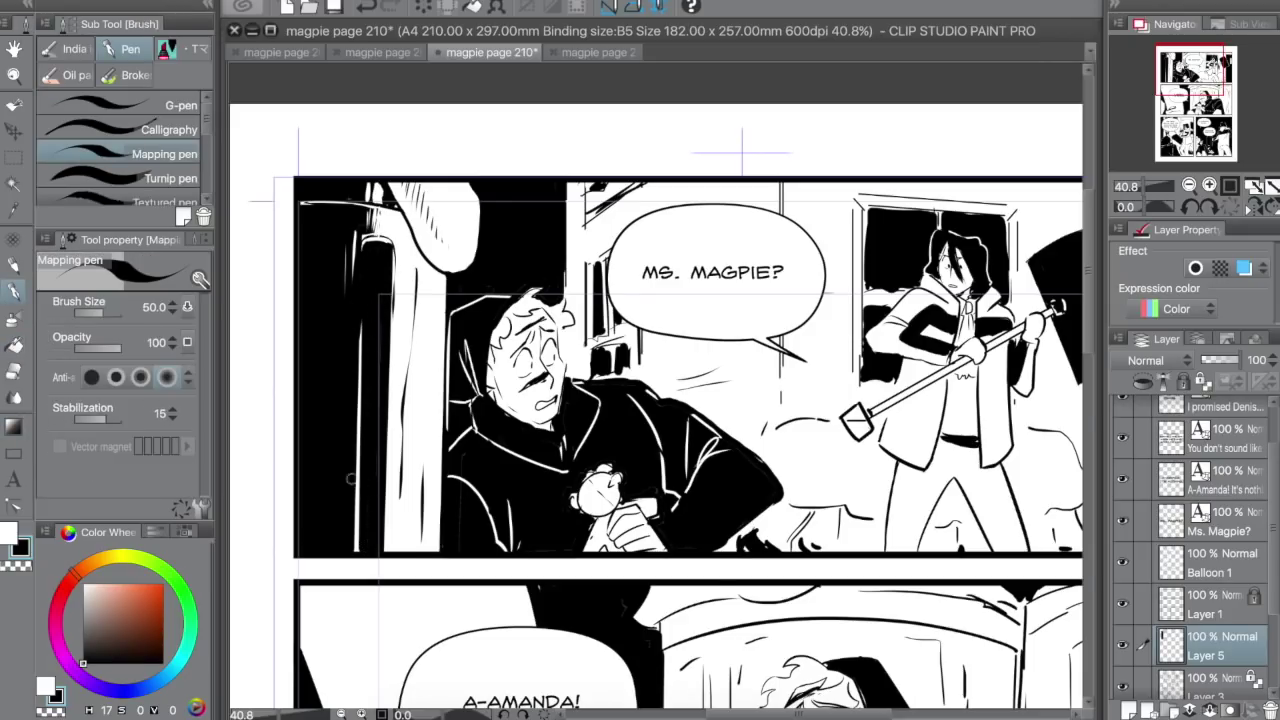
- Try white strokes over the narrow black strip and undo them together with the strip
key("b")
key("x")
key("p")
mouse_move(361, 233)
left_mouse_down()
mouse_move(358, 334)
mouse_move(368, 304)
left_mouse_up()
left_click_drag(391, 234, 370, 400)
left_click_drag(378, 300, 362, 504)
key("ctrl+z")
key("ctrl+z")
key("ctrl+z")
key("ctrl+z")
- Draw a thin curved white grain line down the black part of the wooden column
left_click_drag(361, 264, 358, 498)
left_click_drag(371, 394, 381, 335)
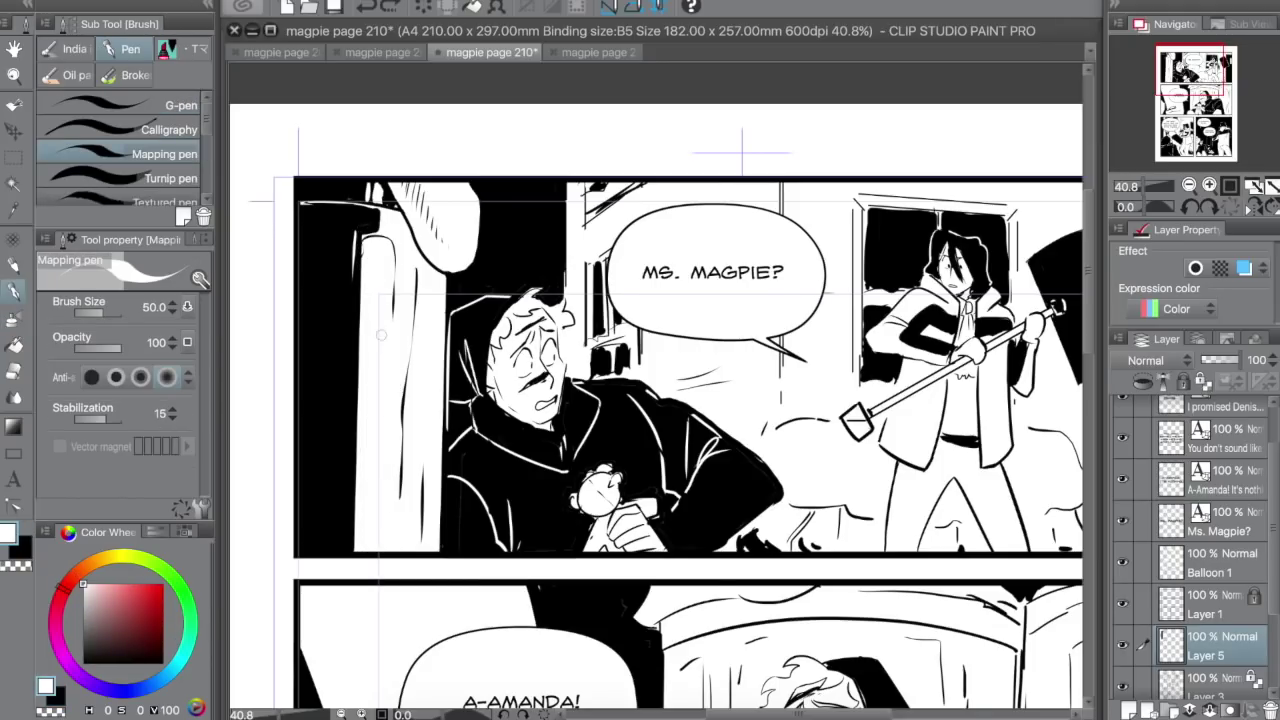
mouse_move(300, 238)
left_mouse_down()
mouse_move(322, 262)
mouse_move(320, 458)
left_mouse_up()
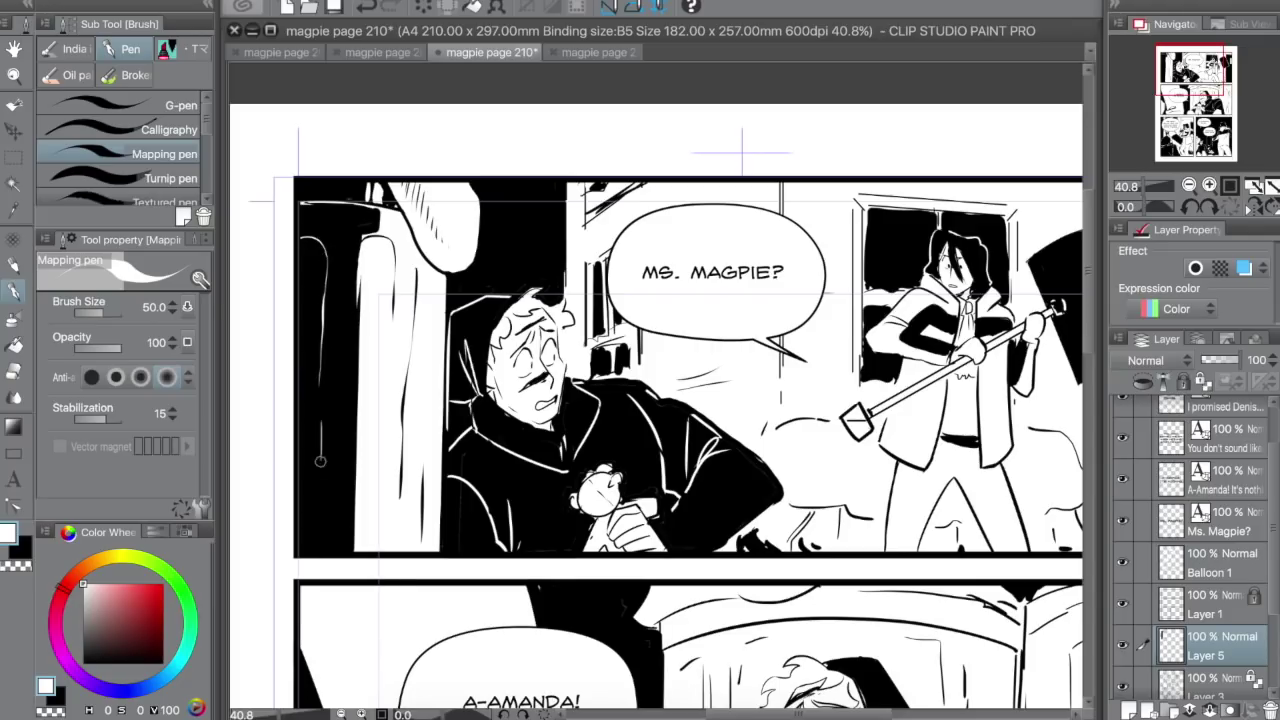
- Hatch the lower half of the white column with long vertical black strokes reaching the panel border
key("x")
left_click_drag(398, 430, 394, 520)
left_click_drag(400, 405, 394, 540)
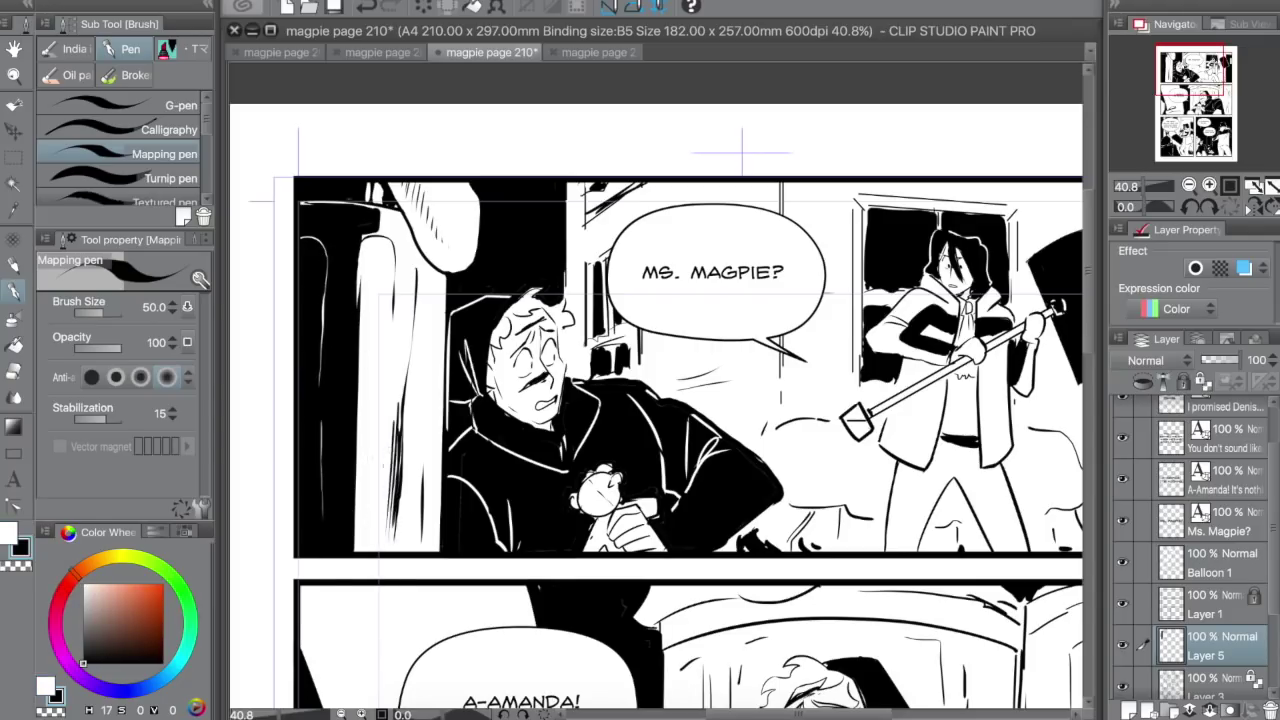
left_click_drag(386, 432, 378, 540)
left_click_drag(362, 385, 356, 530)
mouse_move(357, 420)
left_mouse_down()
mouse_move(357, 550)
mouse_move(370, 561)
left_mouse_up()
left_click_drag(390, 502, 382, 558)
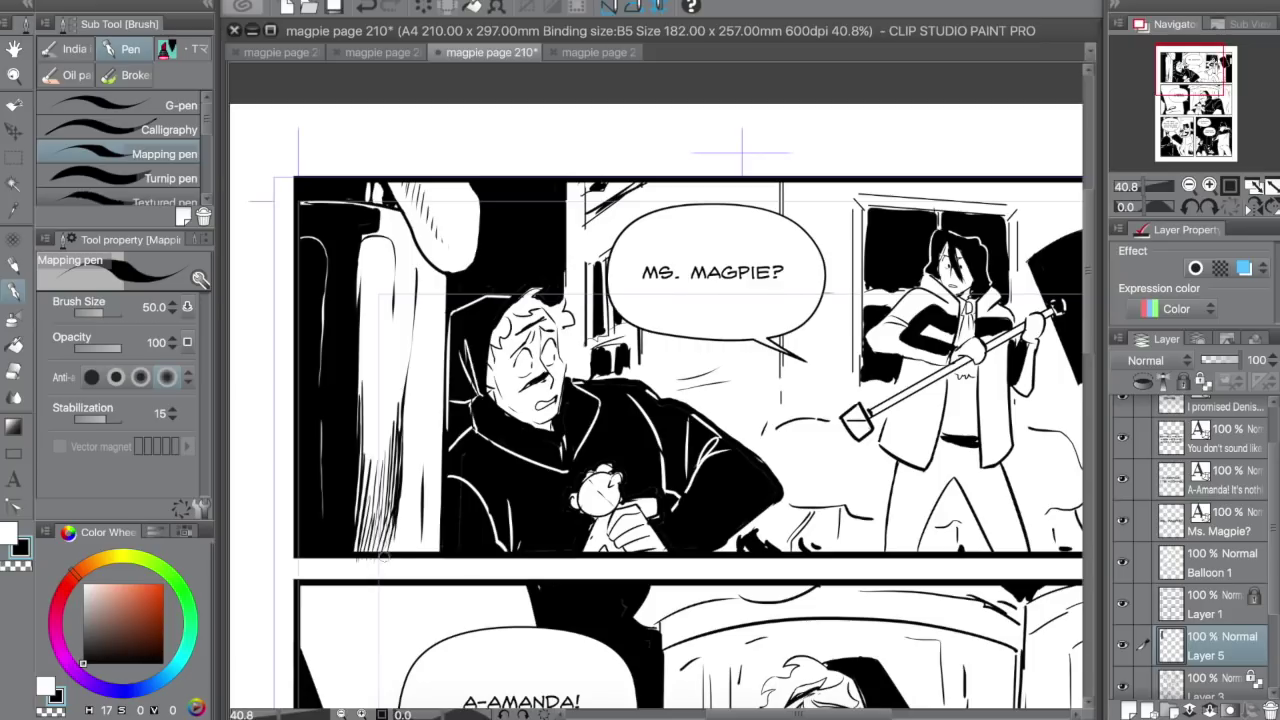
- Undo the last hatch strokes and redraw the vertical hatching along the column's lower left edge
key("ctrl+z")
key("ctrl+z")
key("ctrl+z")
left_click_drag(353, 427, 353, 562)
key("e")
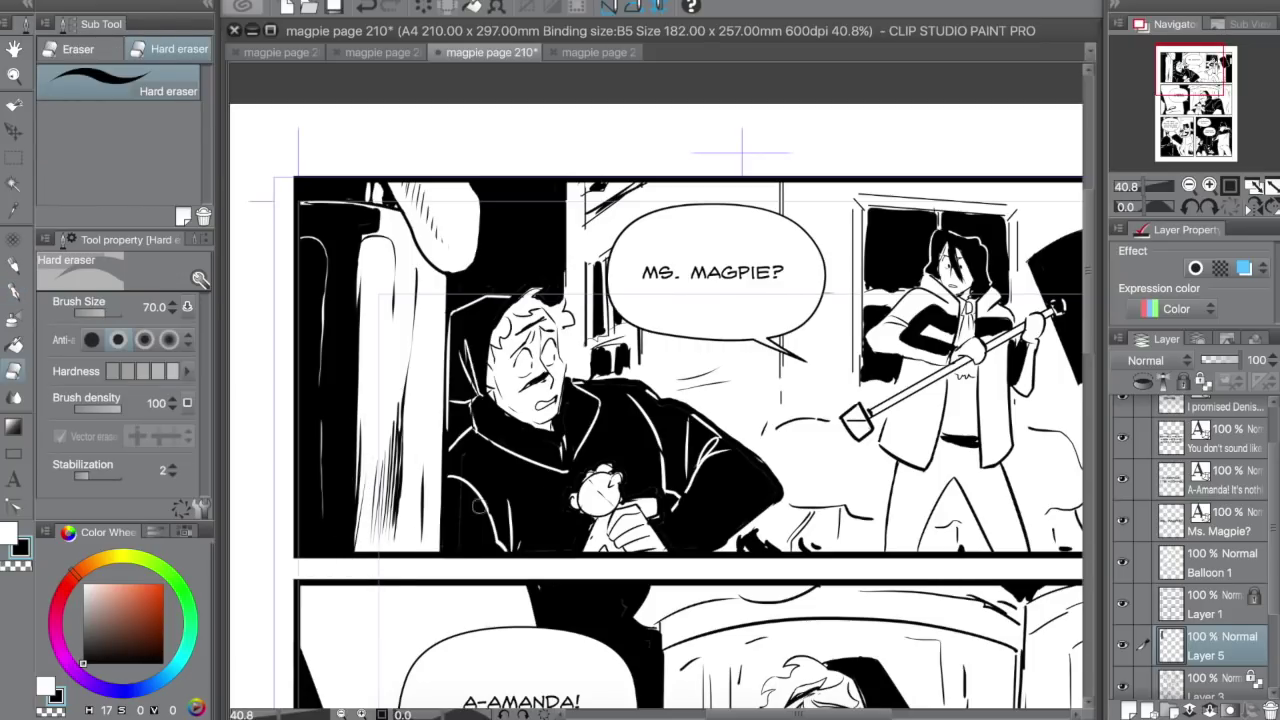
key("p")
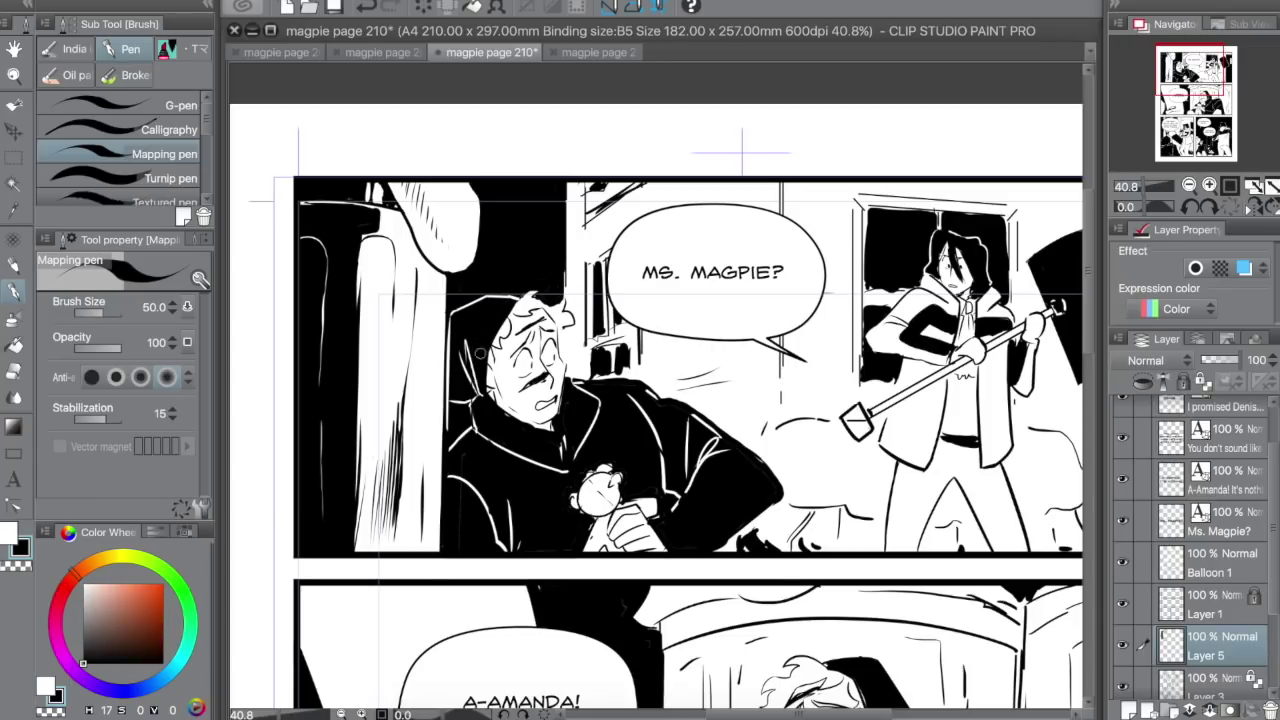
- Blacken the top and inside of the seated figure's hood, refining its outline and undoing stray strokes
key("x")
key("x")
mouse_move(461, 303)
left_mouse_down()
mouse_move(447, 318)
mouse_move(517, 295)
mouse_move(503, 283)
mouse_move(530, 293)
left_mouse_up()
key("x")
key("ctrl+z")
key("ctrl+z")
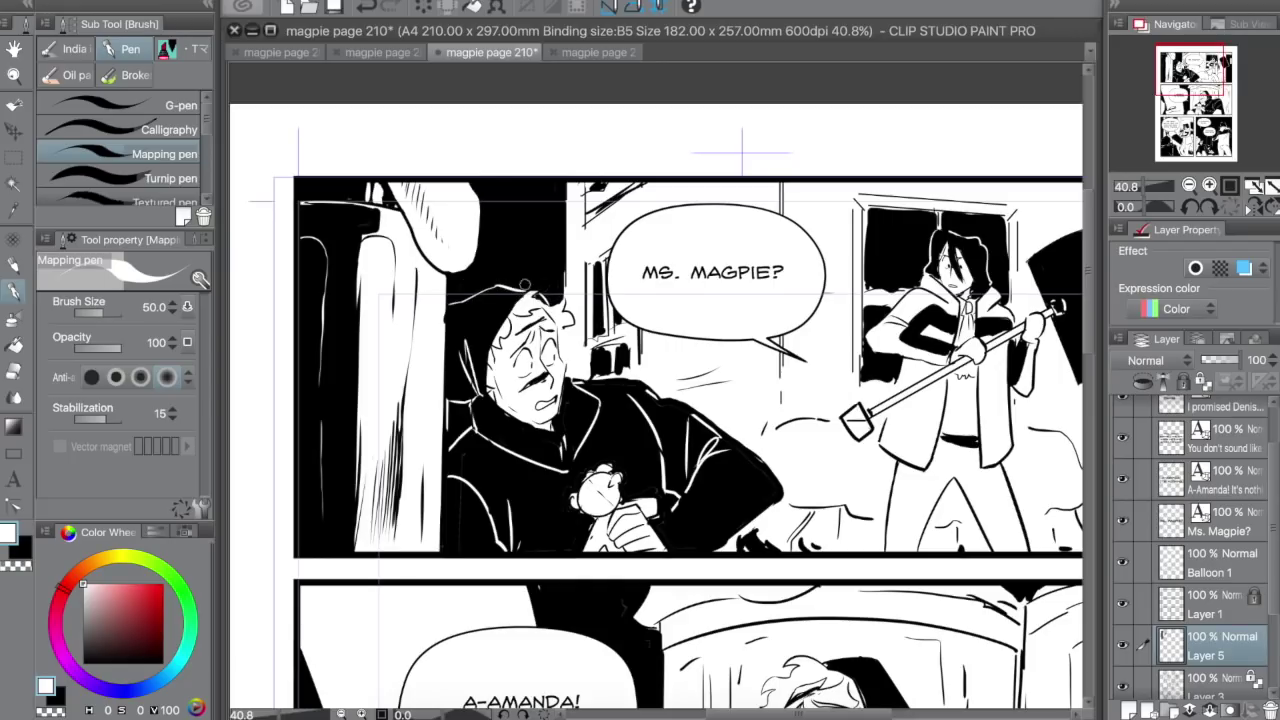
- Touch up the fold lines on the hood beside the seated figure's cheek in black and white
key("x")
key("x")
left_click_drag(484, 392, 462, 366)
key("x")
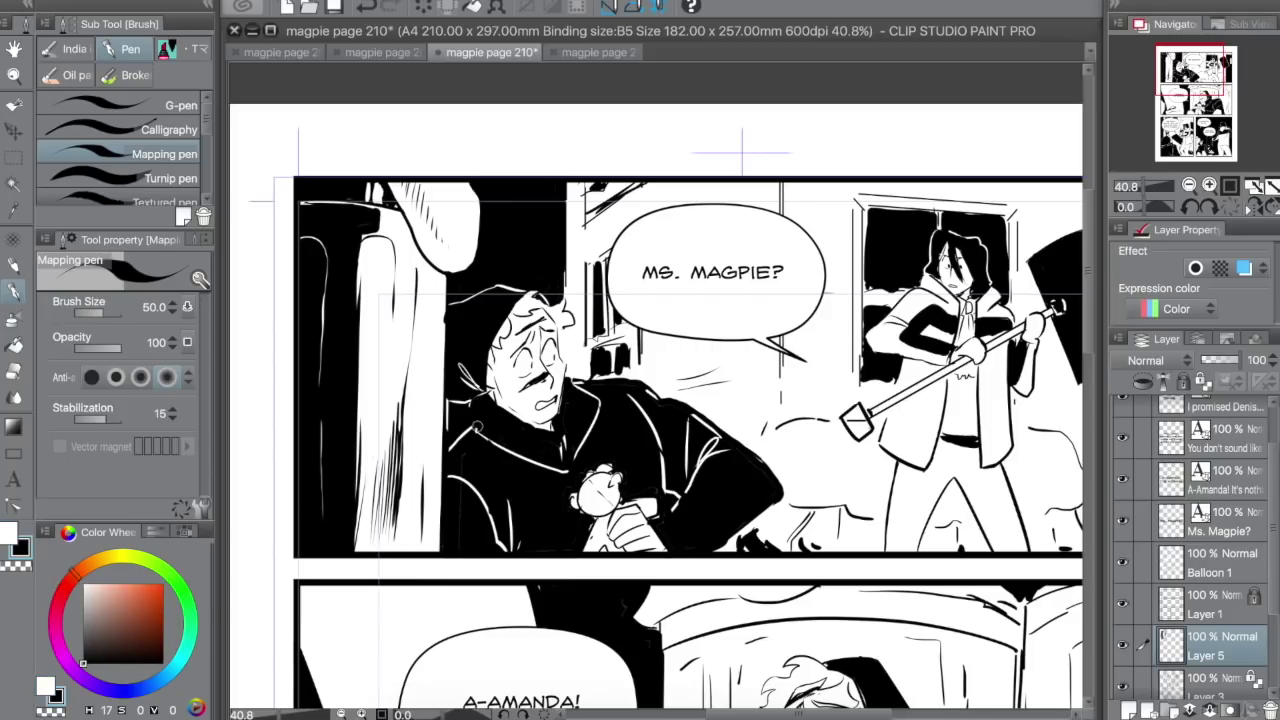
- Refine the seated figure's coat collar by reshaping its white edge lines and darkening the area under the chin
key("x")
key("x")
key("x")
key("x")
left_click_drag(567, 404, 562, 419)
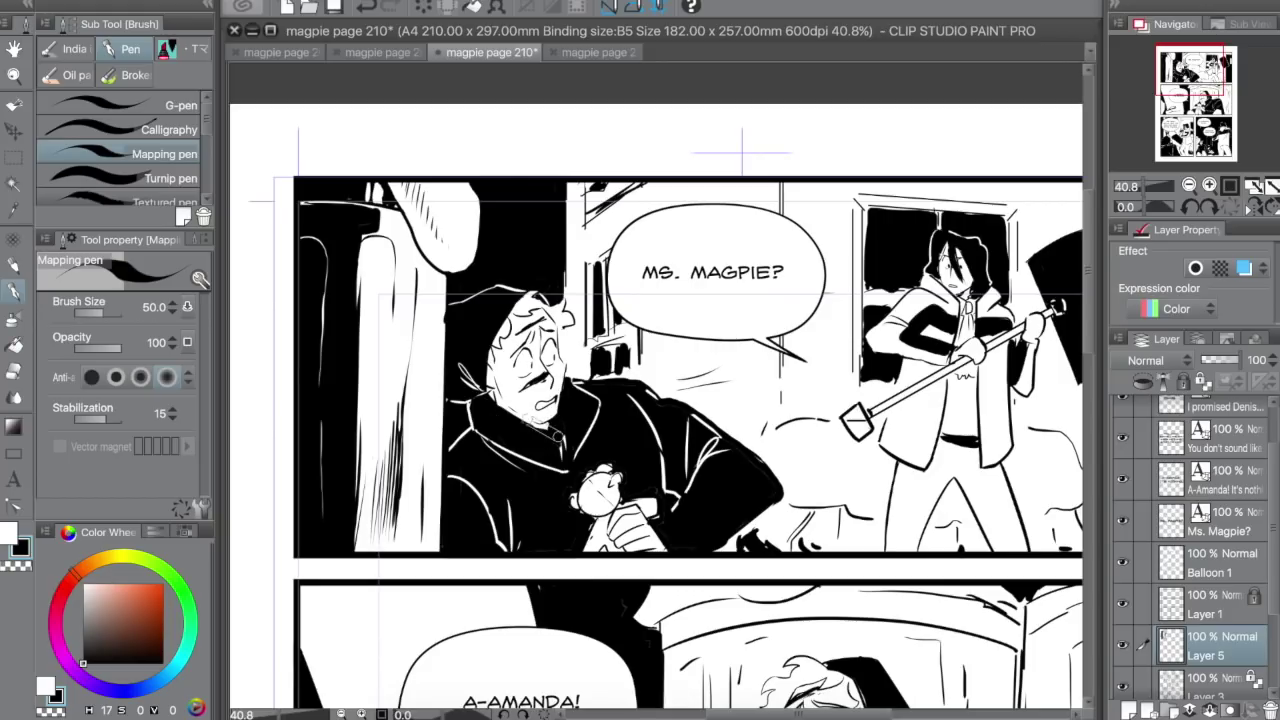
key("x")
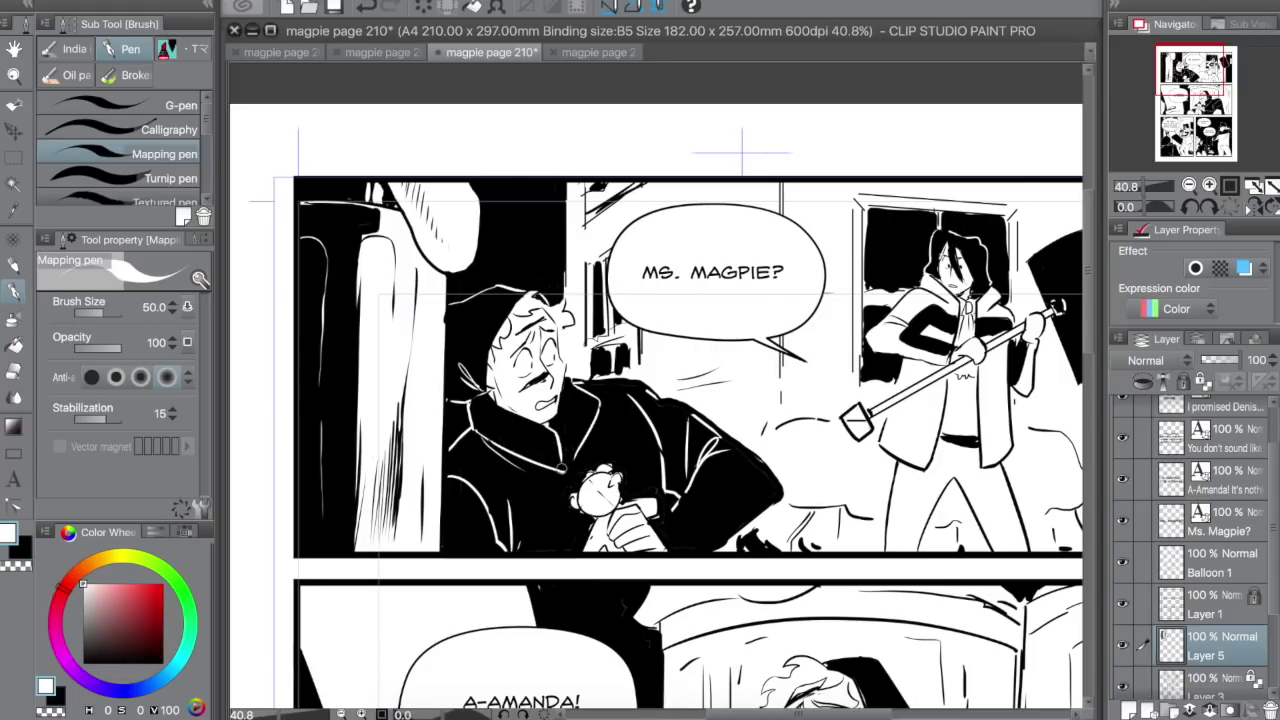
- Clean up the outline of the small round object and hand held by the seated figure with black and white touch-ups
key("x")
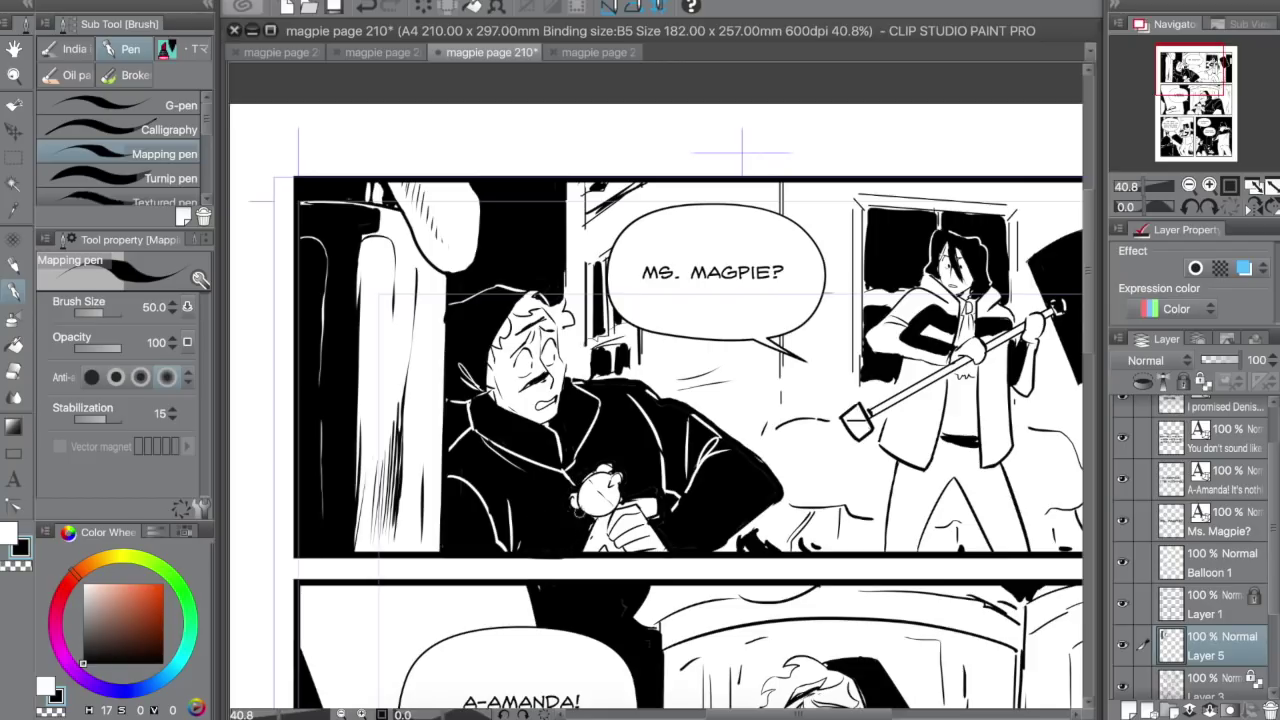
key("x")
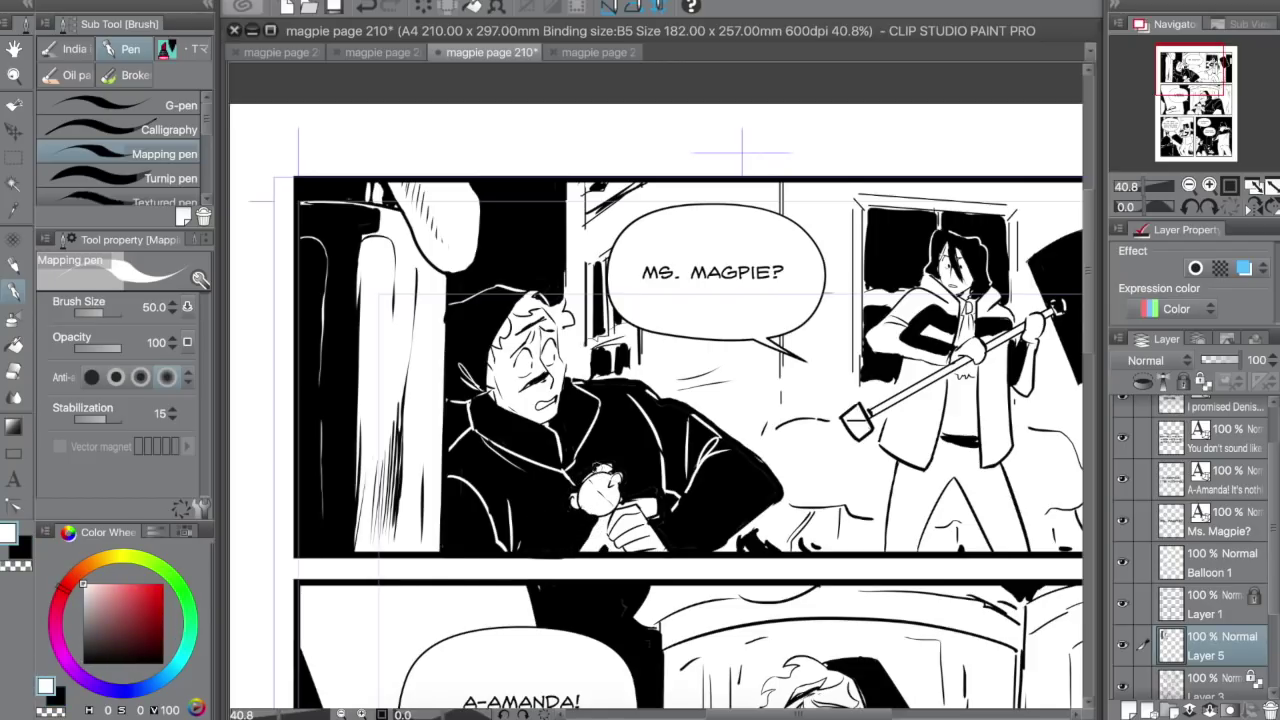
key("x")
key("x")
key("x")
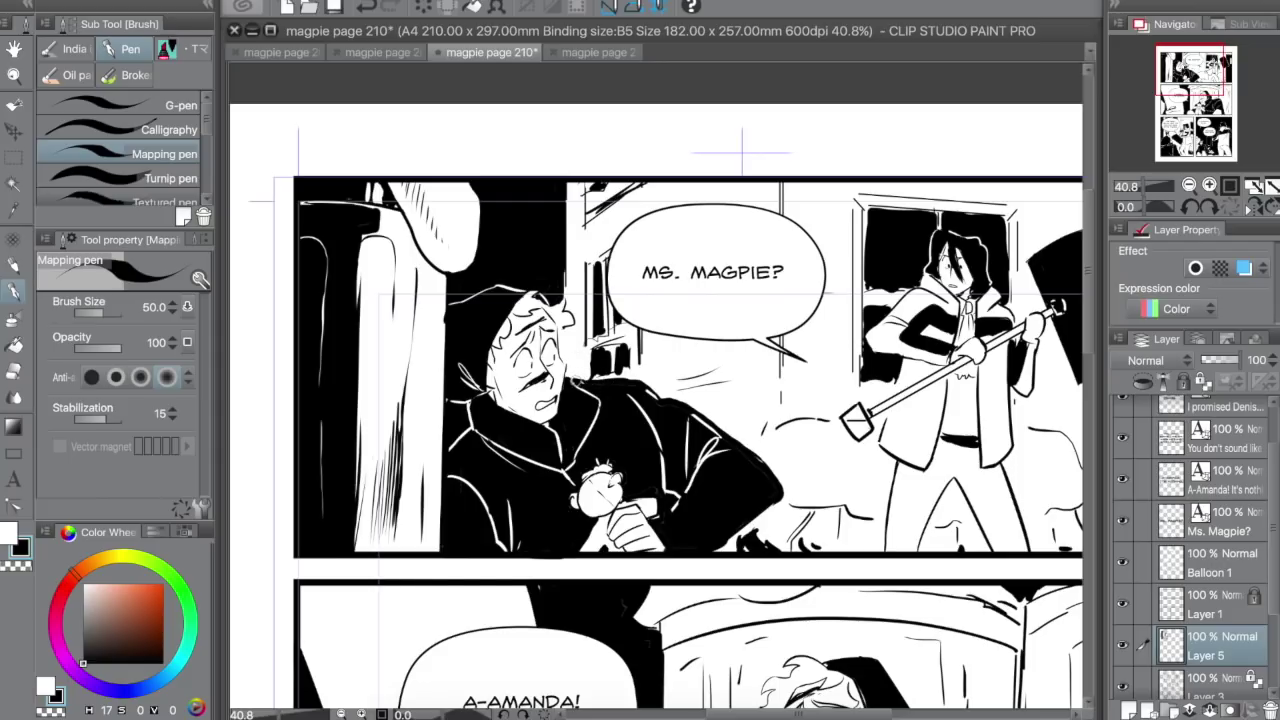
- Smooth the outline of the seated figure's coat along the shoulder and sleeve with black and white strokes
left_click_drag(572, 378, 666, 396)
key("x")
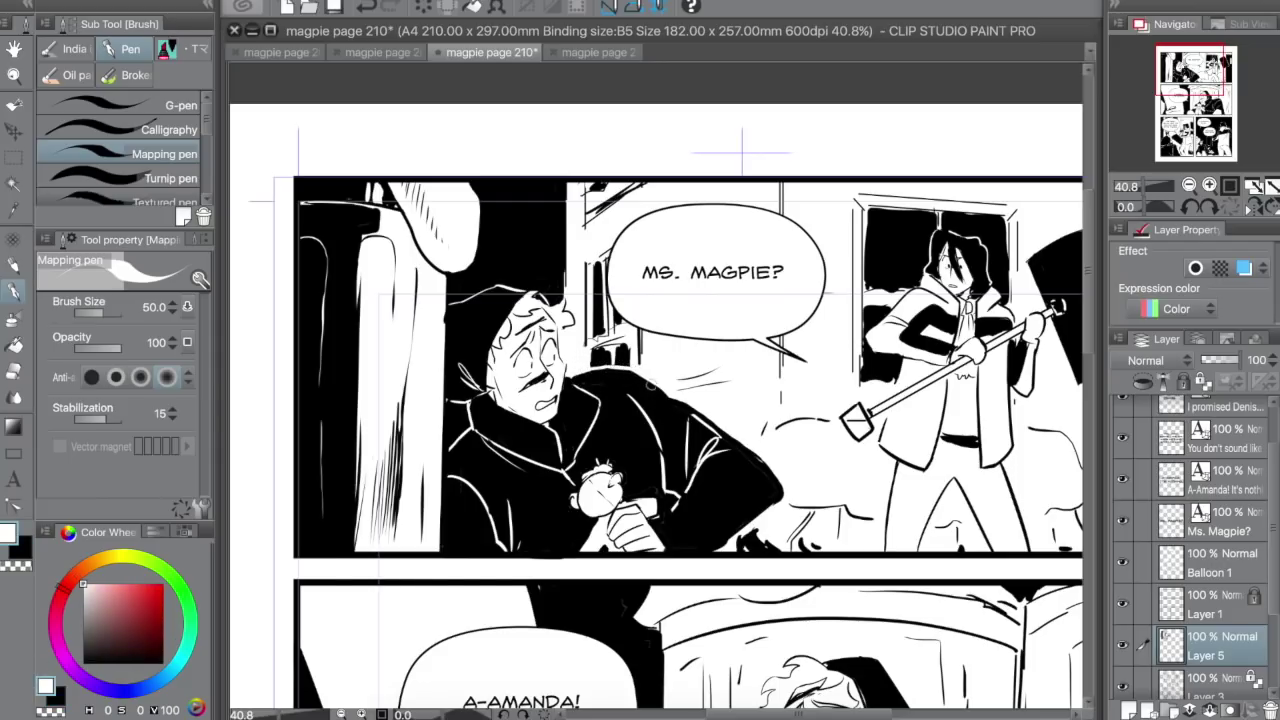
key("x")
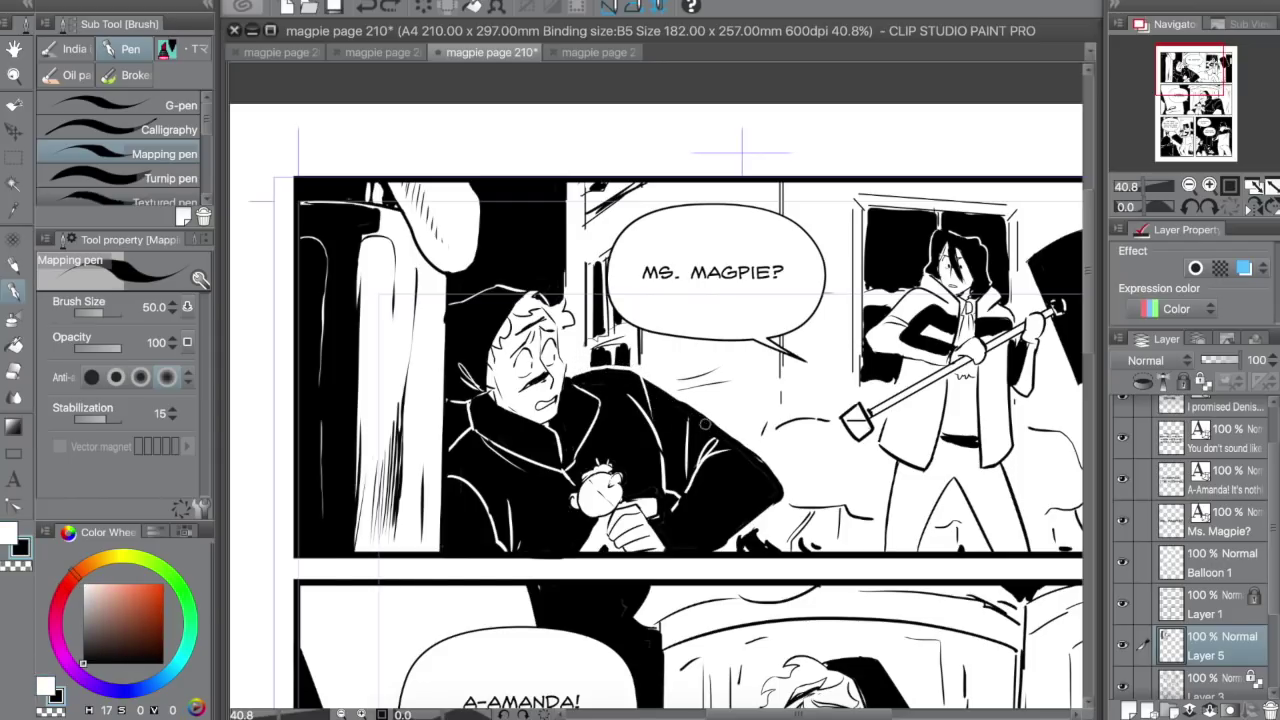
key("x")
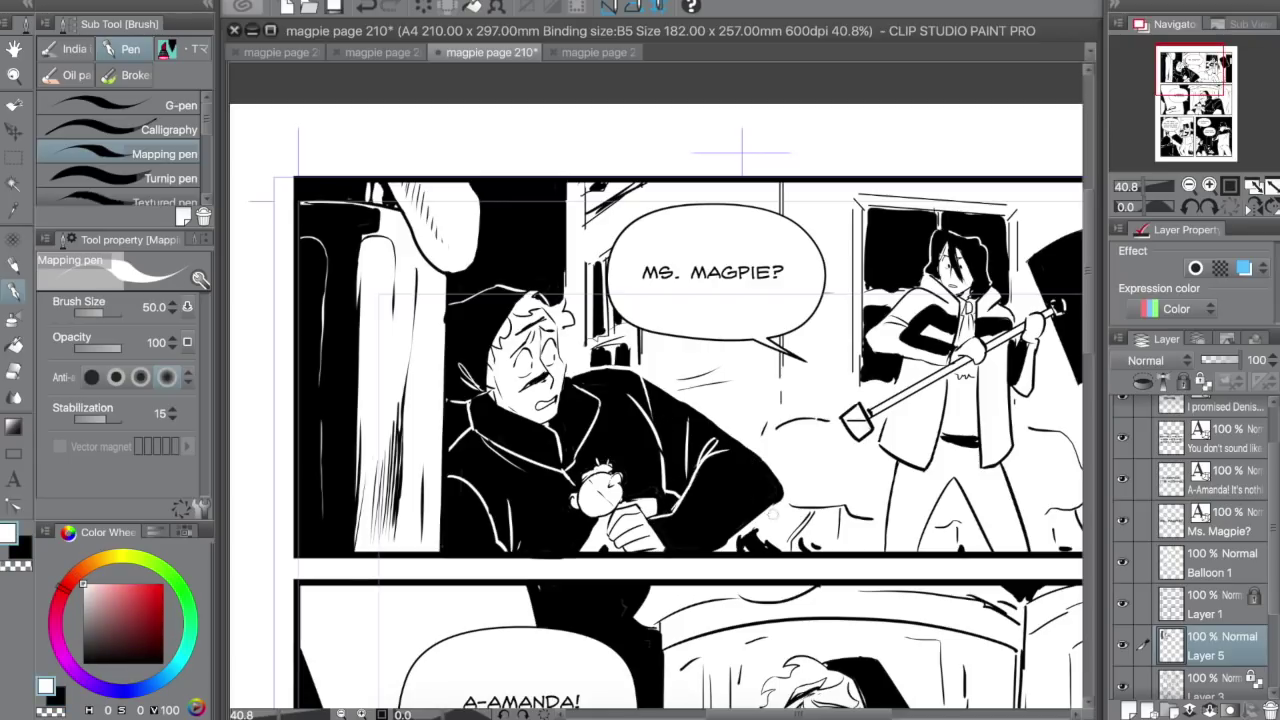
- Add fine hatching to the seated figure's face and hand, and touch up the slanted beam lines beside the "Ms. Magpie?" balloon
key("x")
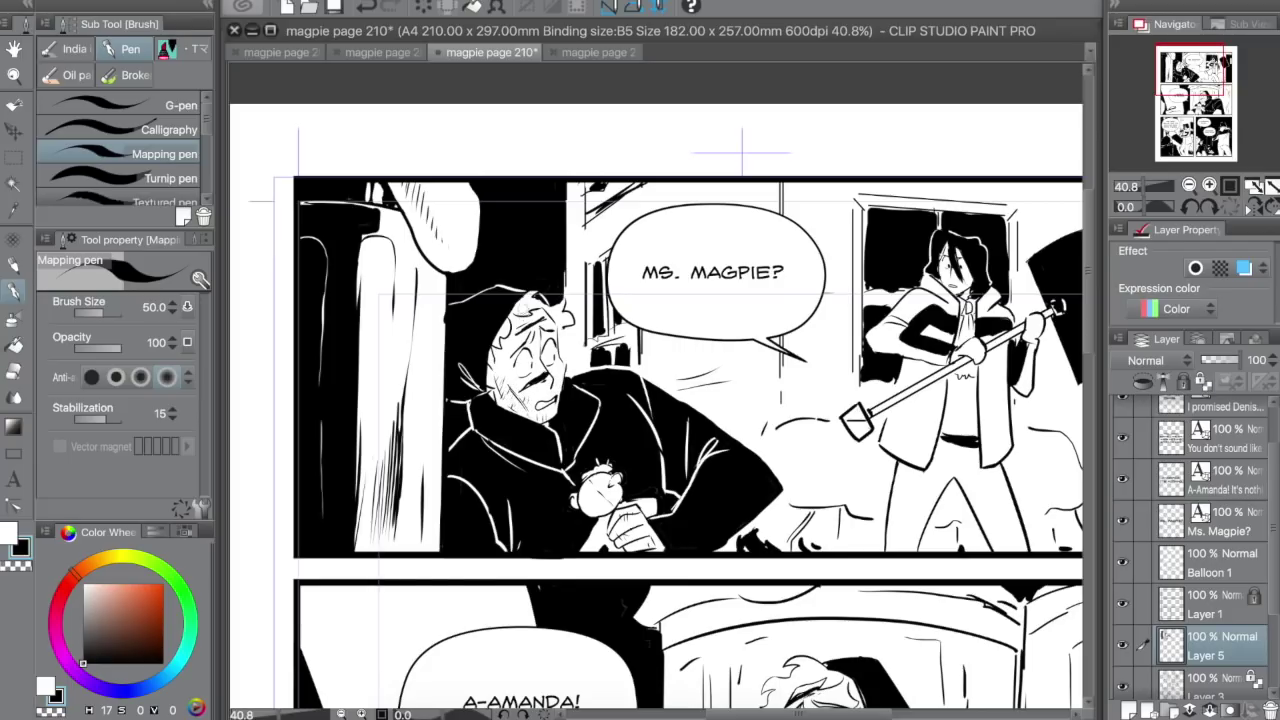
key("x")
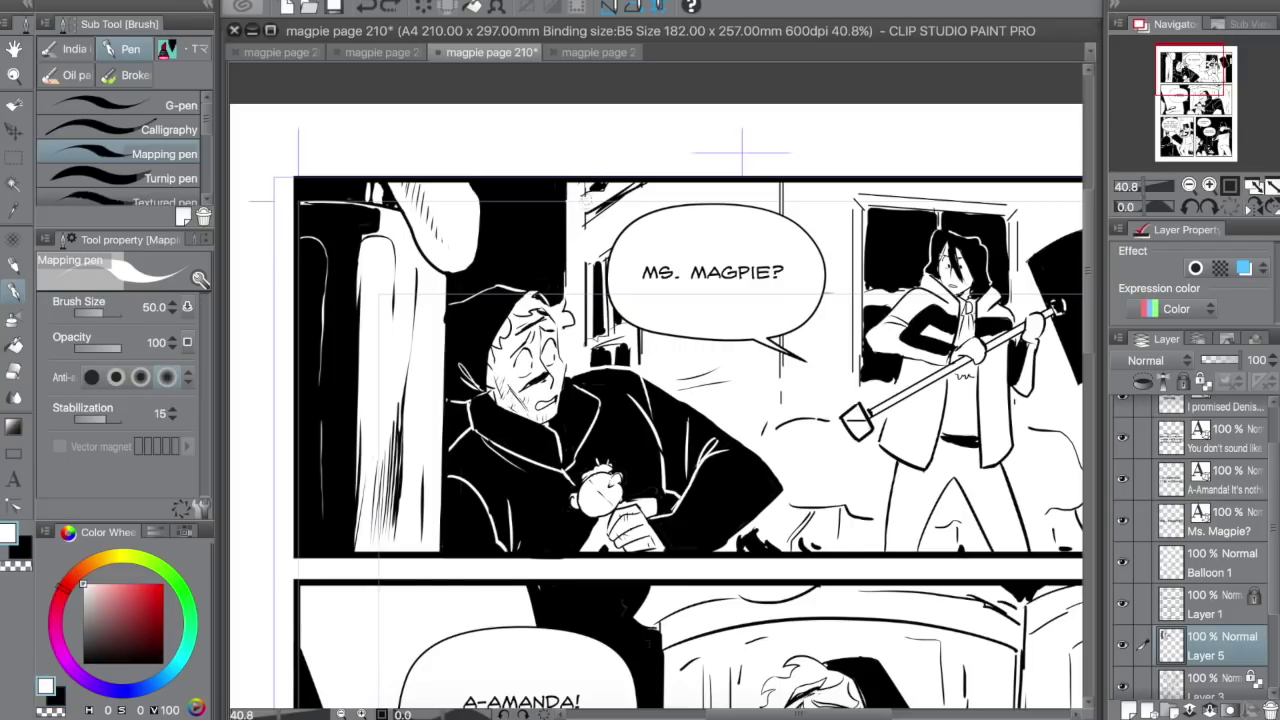
key("x")
key("x")
key("x")
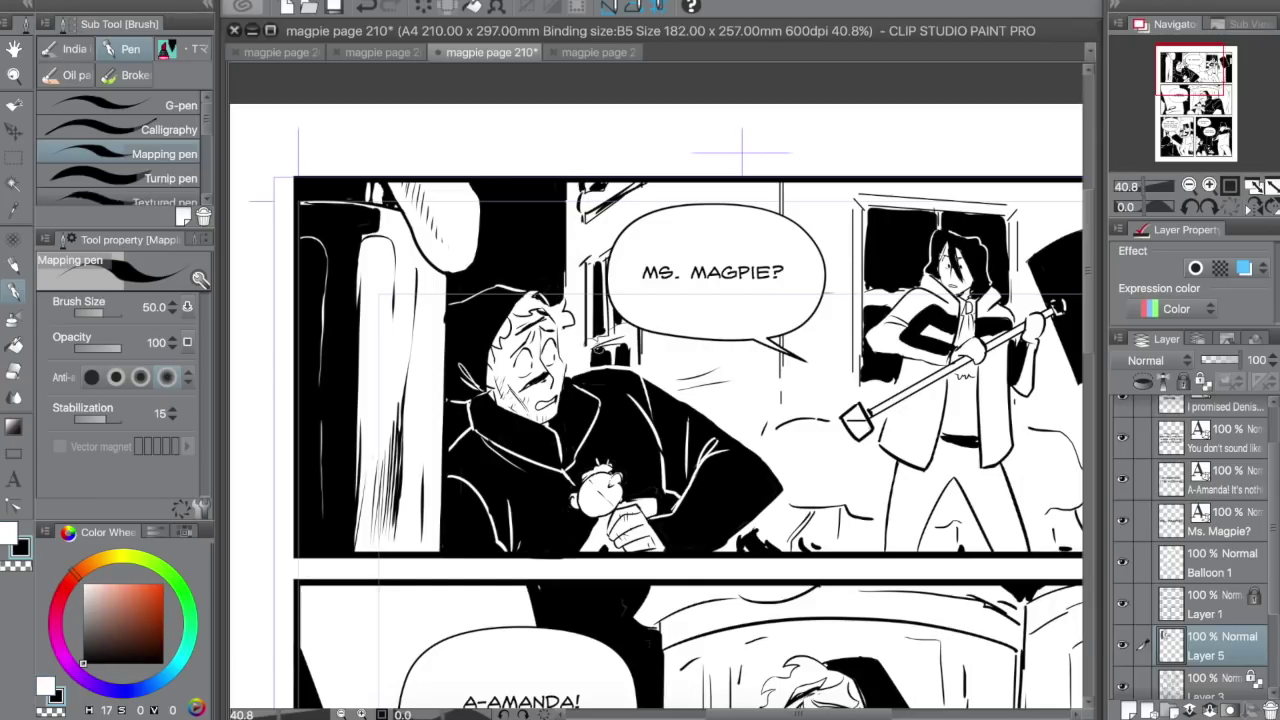
- Refine the window frame behind the seated figure and clear the loose sketch lines from the wall beneath the balloon
key("x")
key("x")
key("x")
key("x")
key("x")
key("x")
key("x")
key("x")
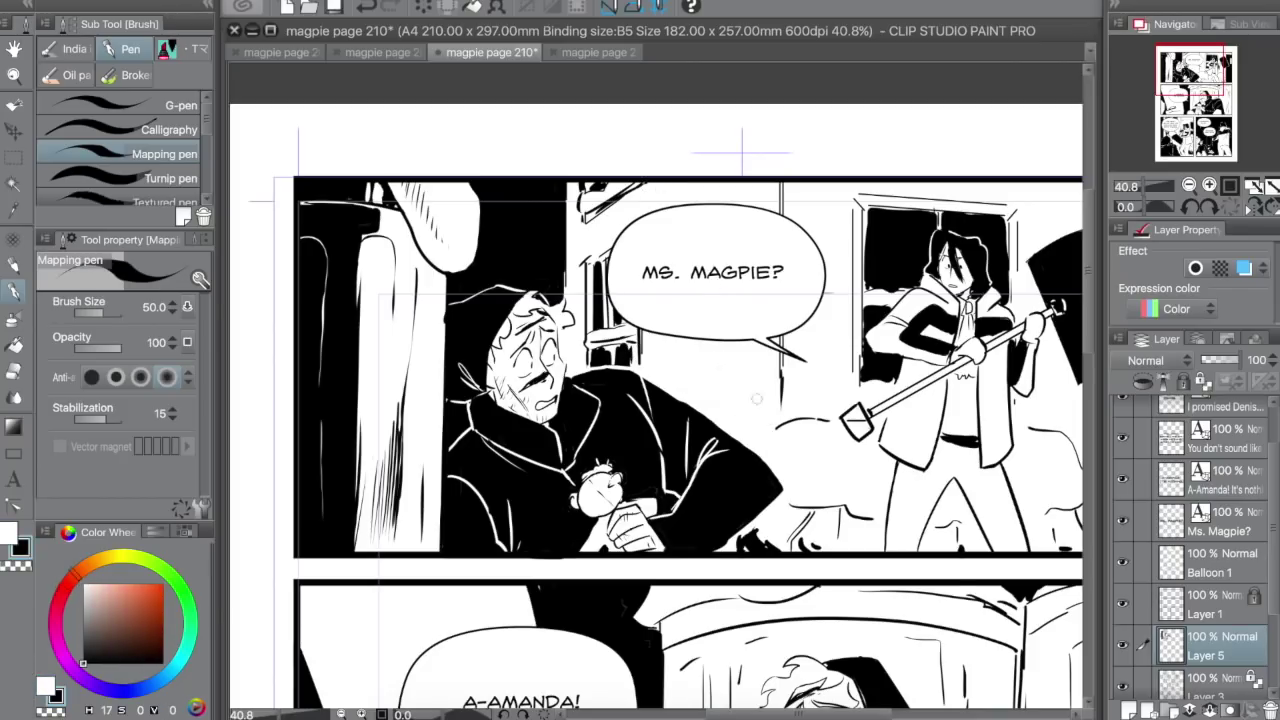
- Clean up the thin vertical wall line, and ink heavier outlines on the bush and the diamond-shaped head of the pole
key("x")
key("x")
key("x")
key("x")
key("x")
key("x")
mouse_move(840, 412)
left_mouse_down()
mouse_move(852, 442)
mouse_move(868, 400)
left_mouse_up()
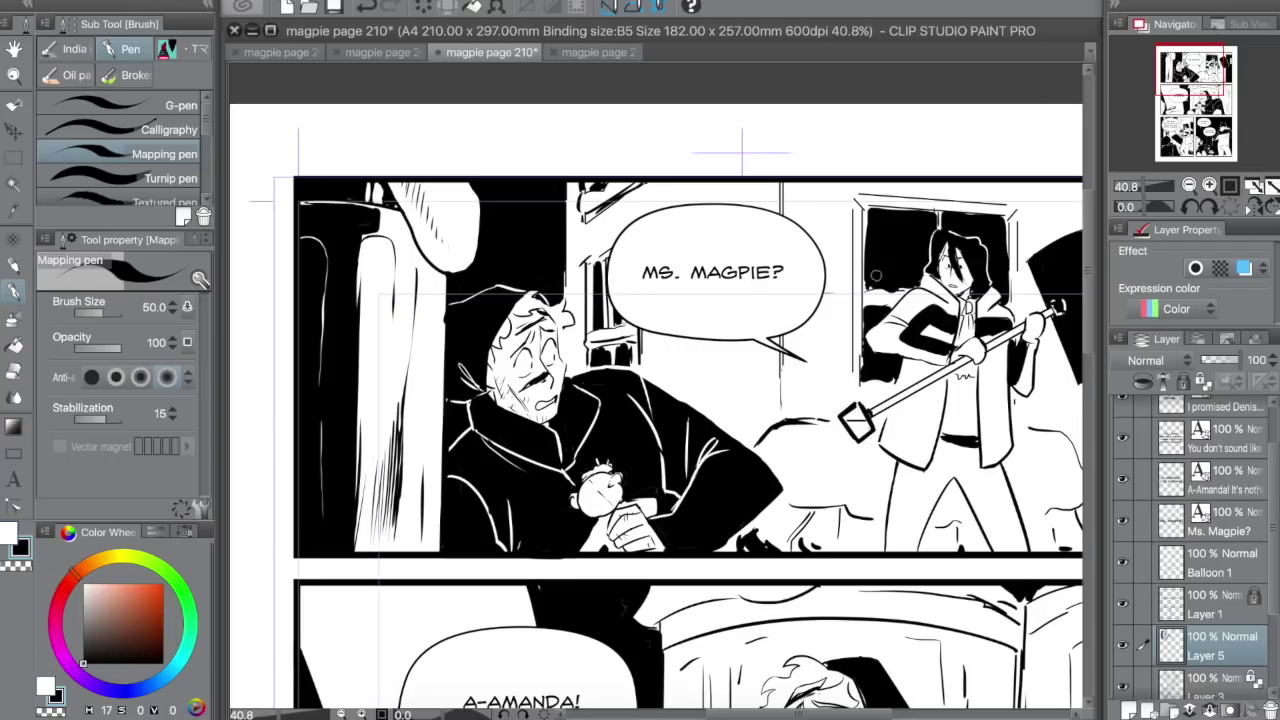
- Draw thin horizontal lines on the wall below the balloon and add short hatching to the bush behind the figures
key("x")
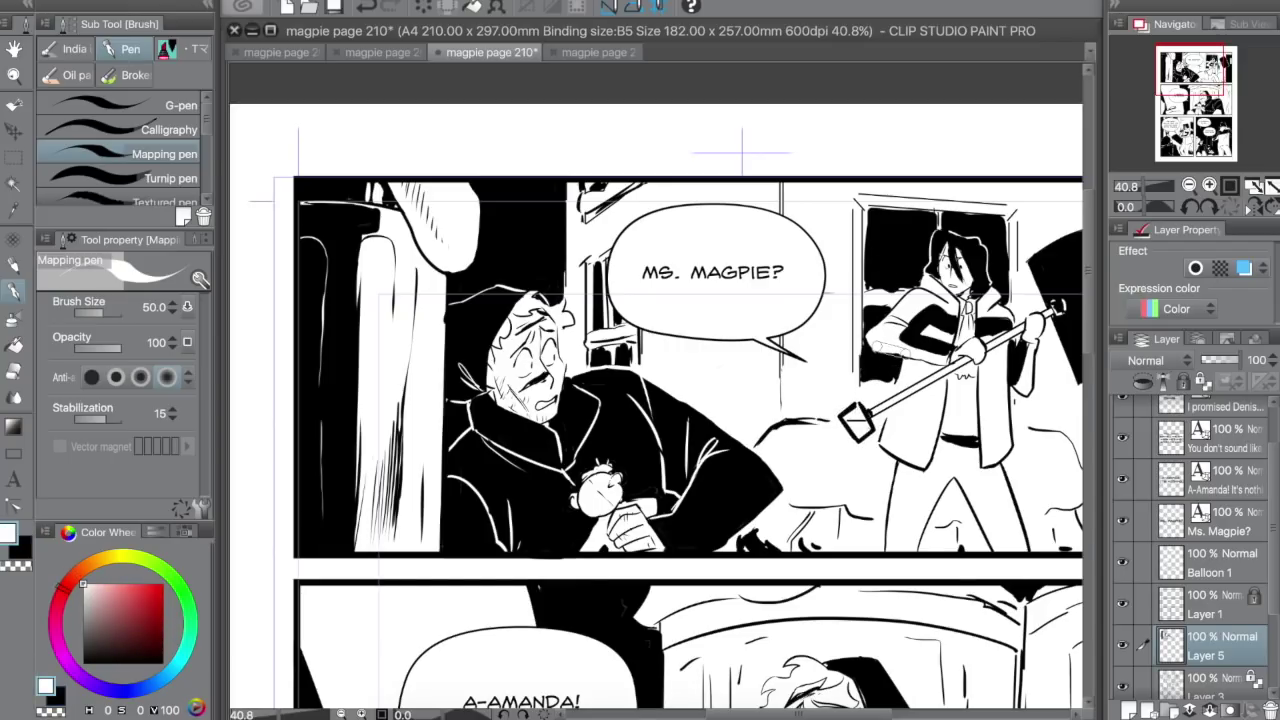
key("x")
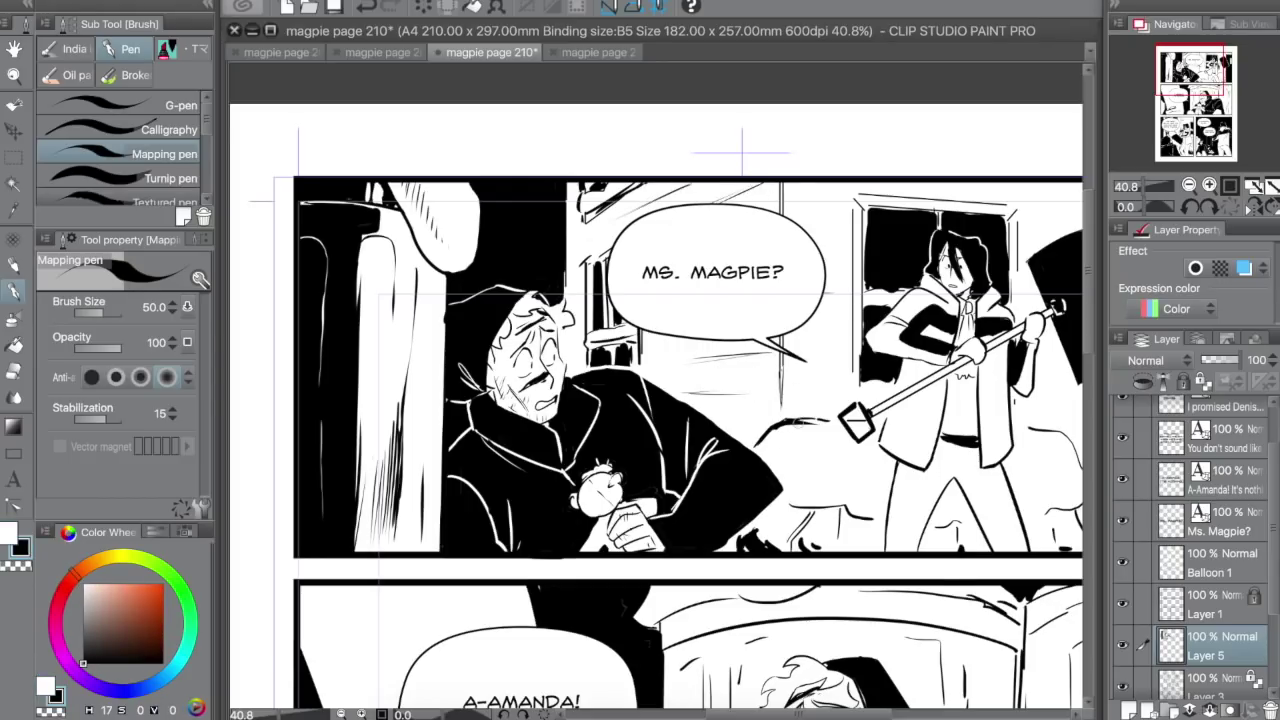
key("x")
key("x")
left_click_drag(819, 485, 981, 518)
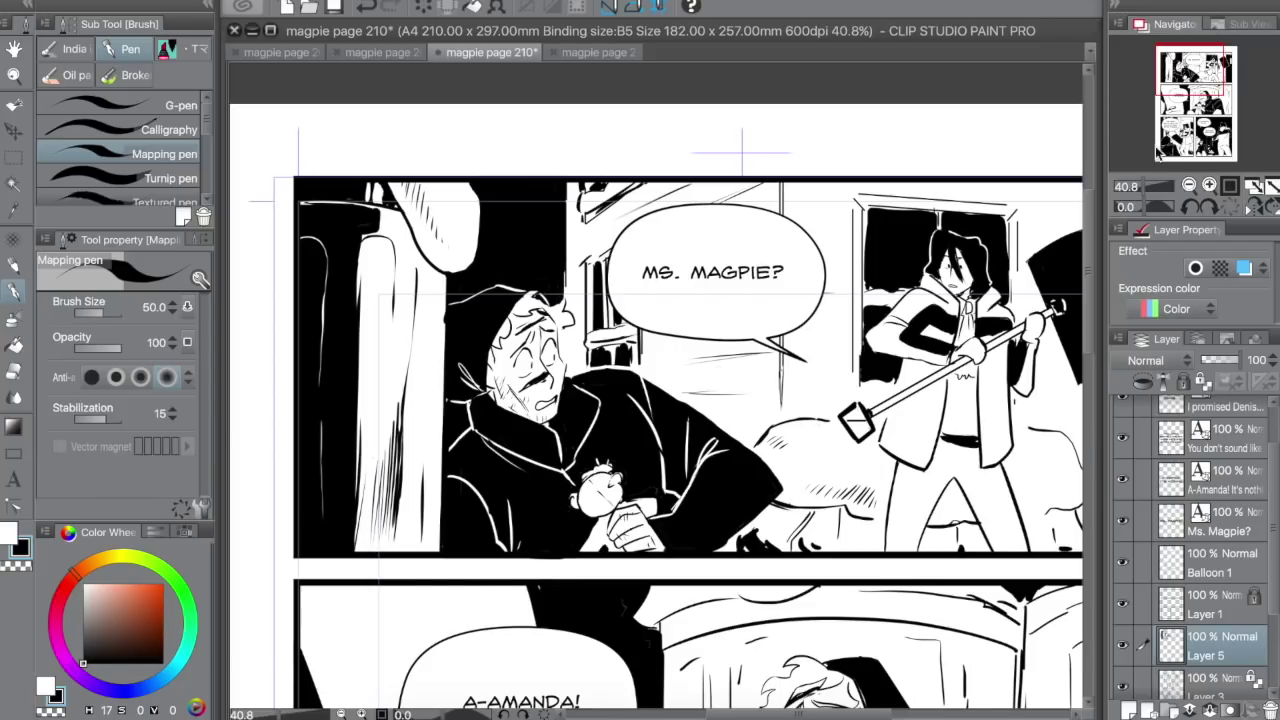
- Reshape the upper edge of the hatched overhanging form in the first panel's top-left corner with white and black strokes
left_click_drag(1189, 85, 1190, 86)
key("x")
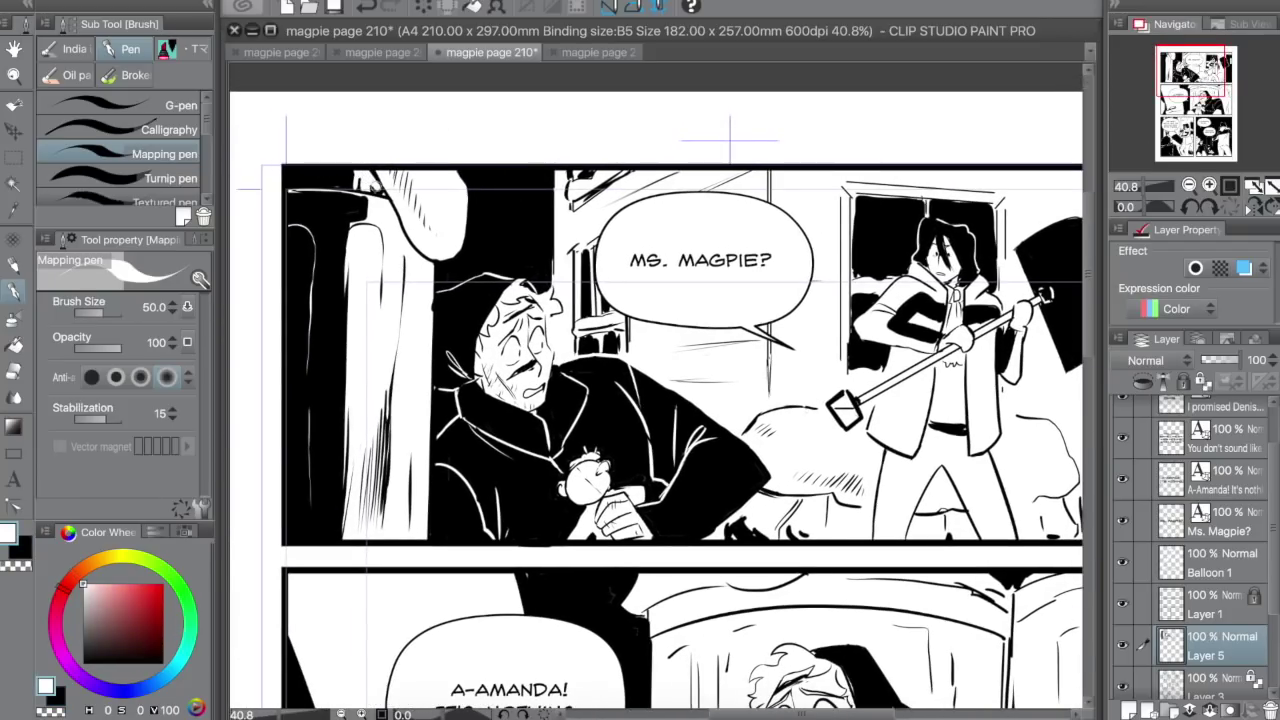
left_click_drag(368, 198, 360, 208)
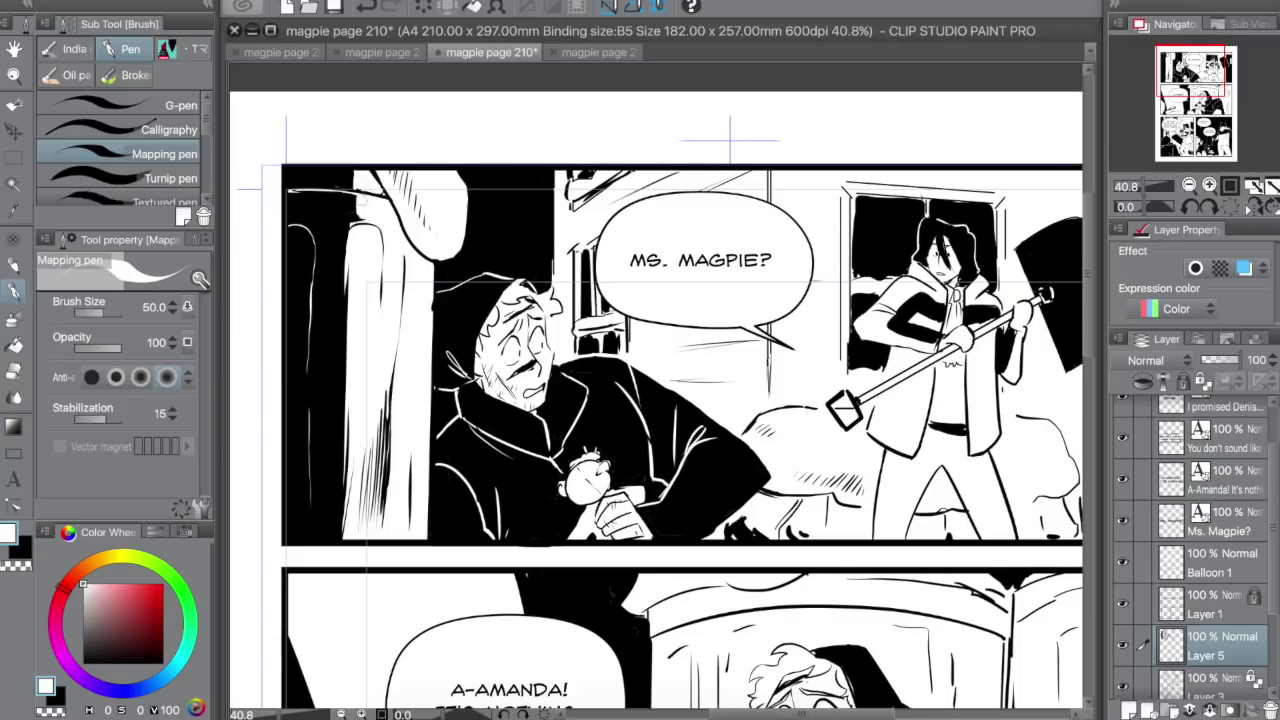
key("x")
key("x")
key("x")
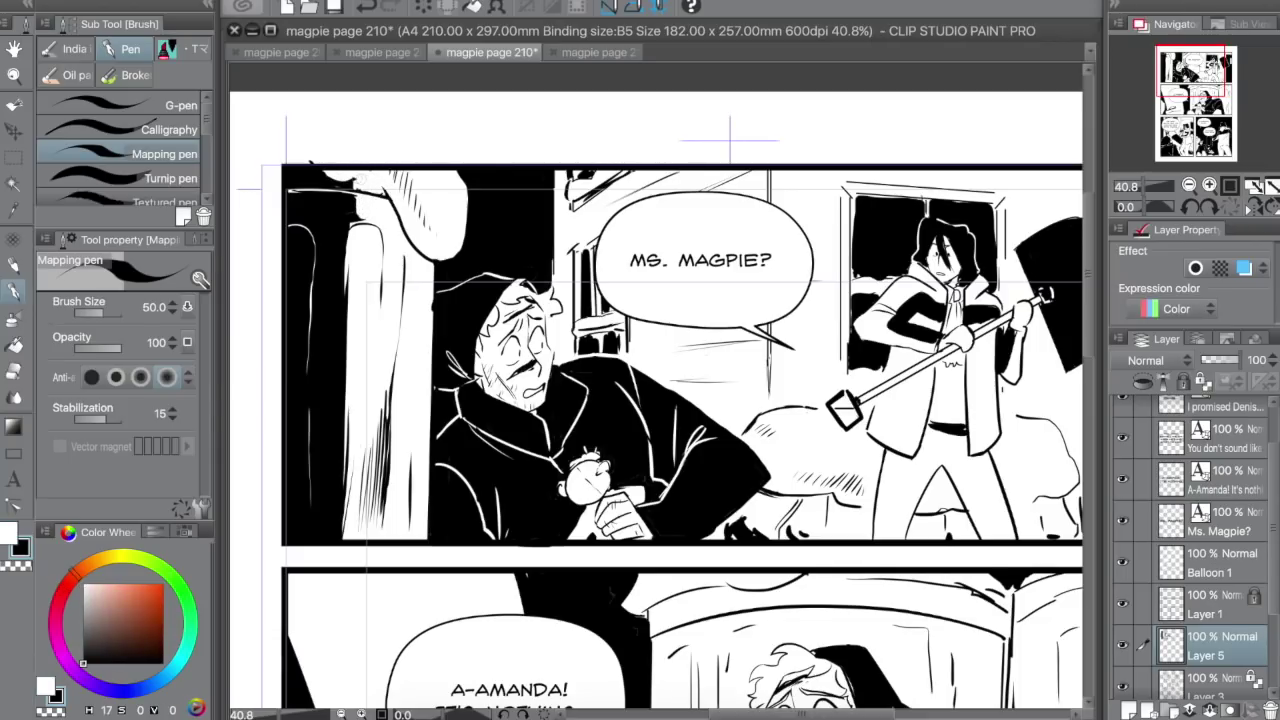
key("x")
key("x")
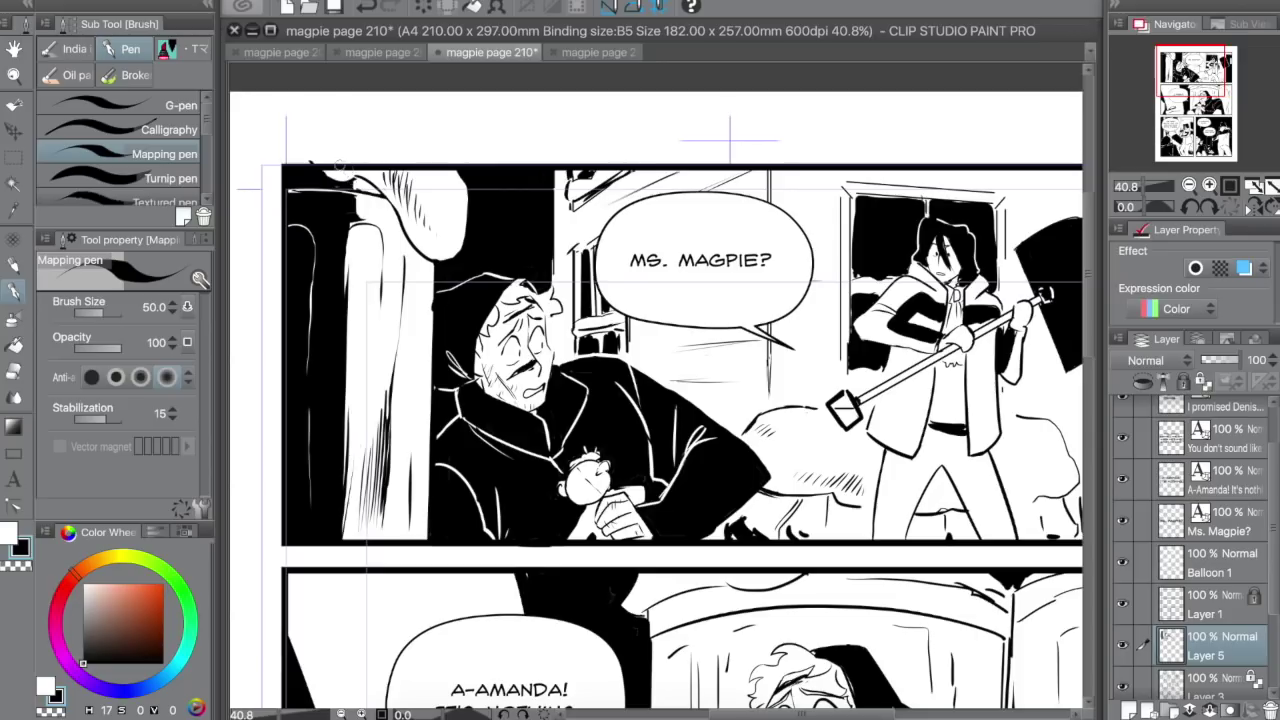
key("x")
key("x")
- Trim the outer edge of the hatched overhanging form with black strokes so it tapers to a narrower end
left_click_drag(456, 162, 440, 258)
left_click_drag(463, 197, 454, 238)
mouse_move(443, 142)
left_mouse_down()
mouse_move(459, 195)
mouse_move(380, 375)
left_mouse_up()
key("x")
key("x")
- Add vertical hatch lines down both sides of the pale post beside the seated figure
left_click_drag(392, 290, 398, 448)
left_click_drag(414, 345, 414, 438)
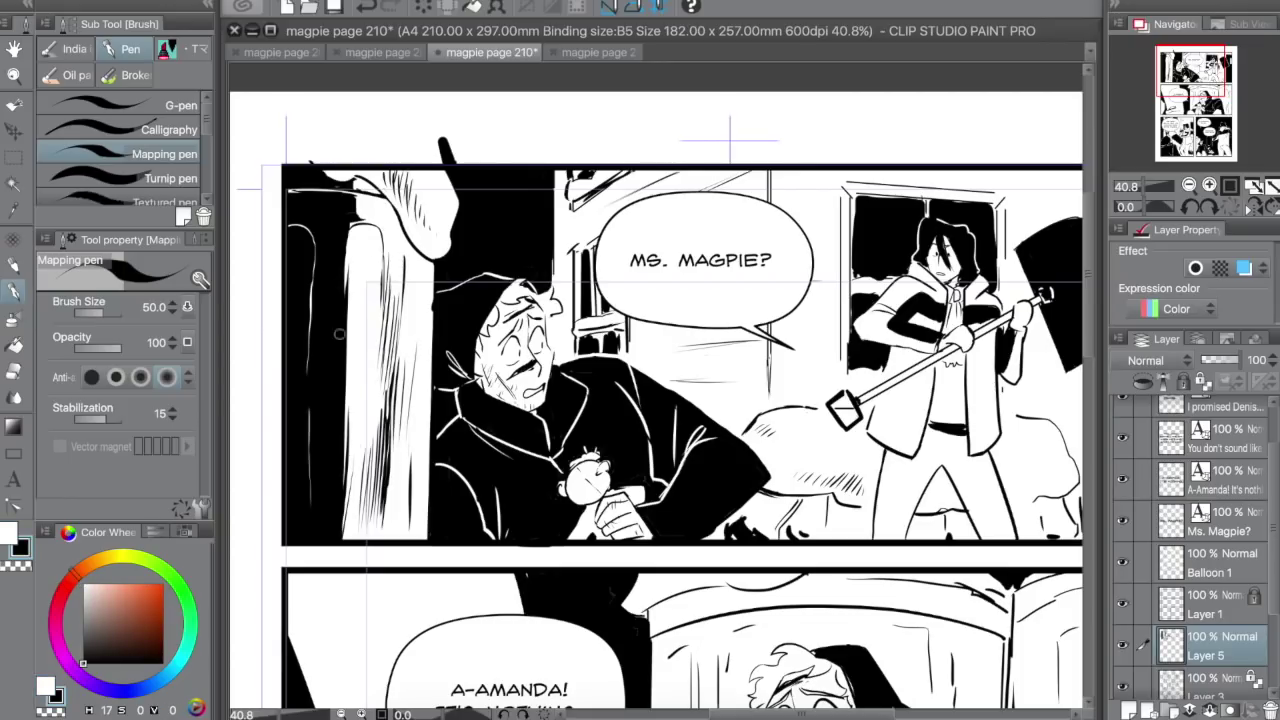
left_click_drag(350, 285, 346, 440)
left_click_drag(360, 355, 362, 445)
key("x")
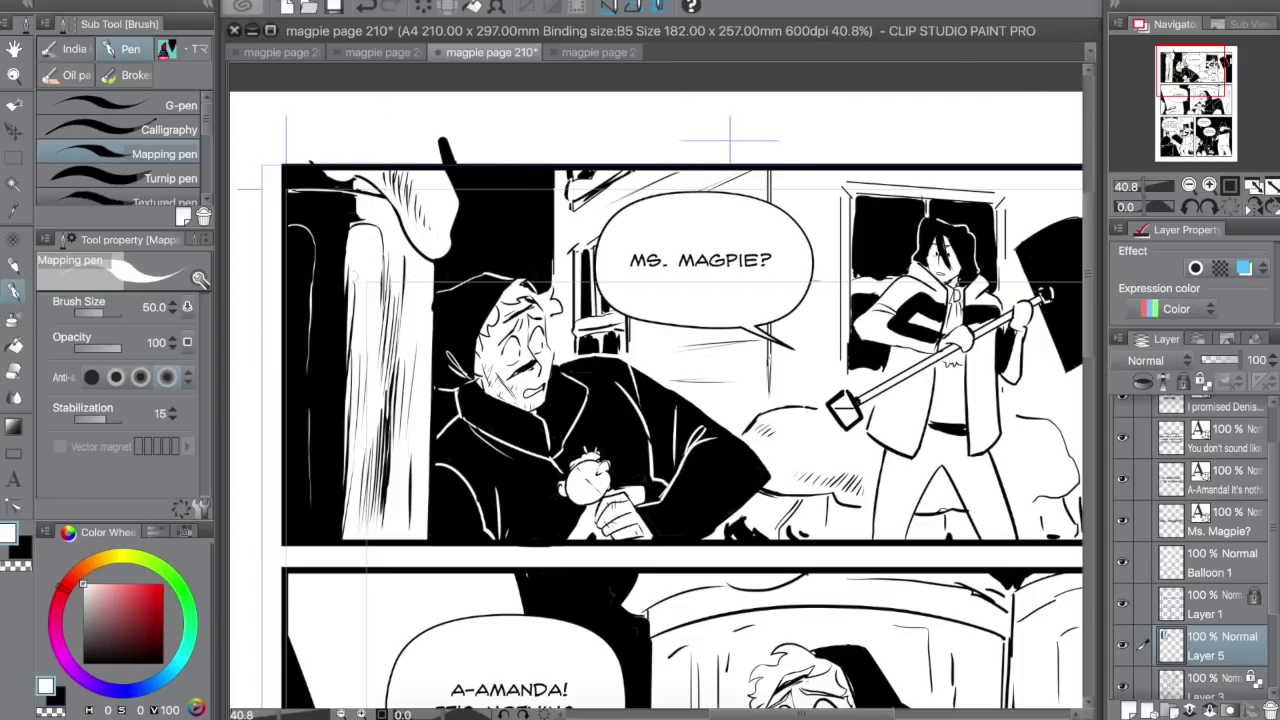